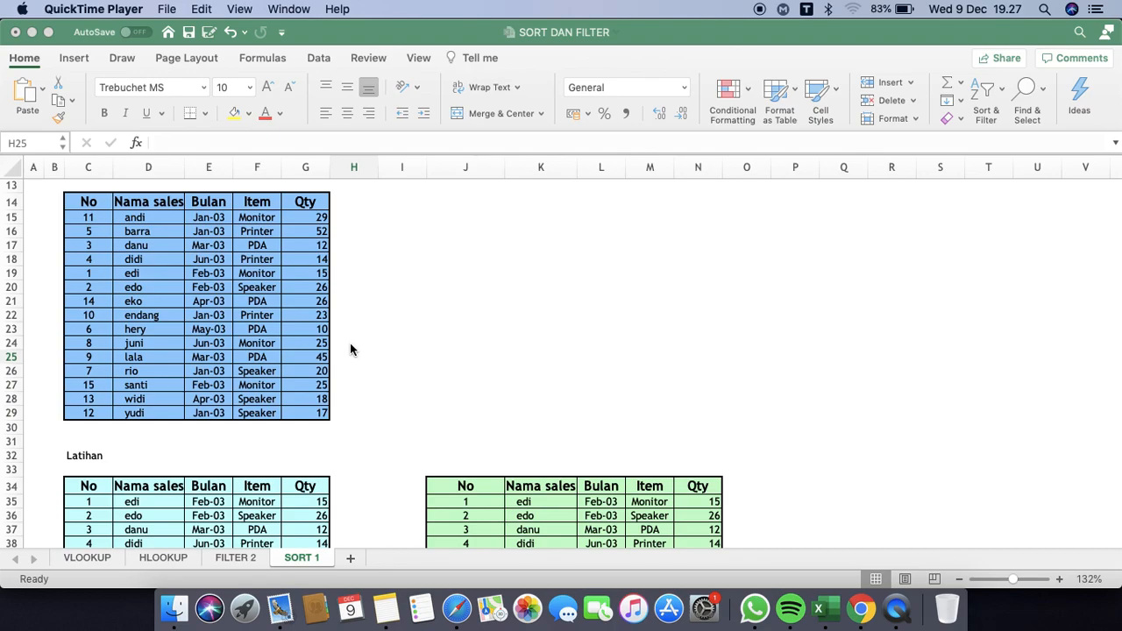
Examine the blue sales table on the SORT 1 sheet, checking its column headers and the order of the No and Nama sales entries.
click(289, 336)
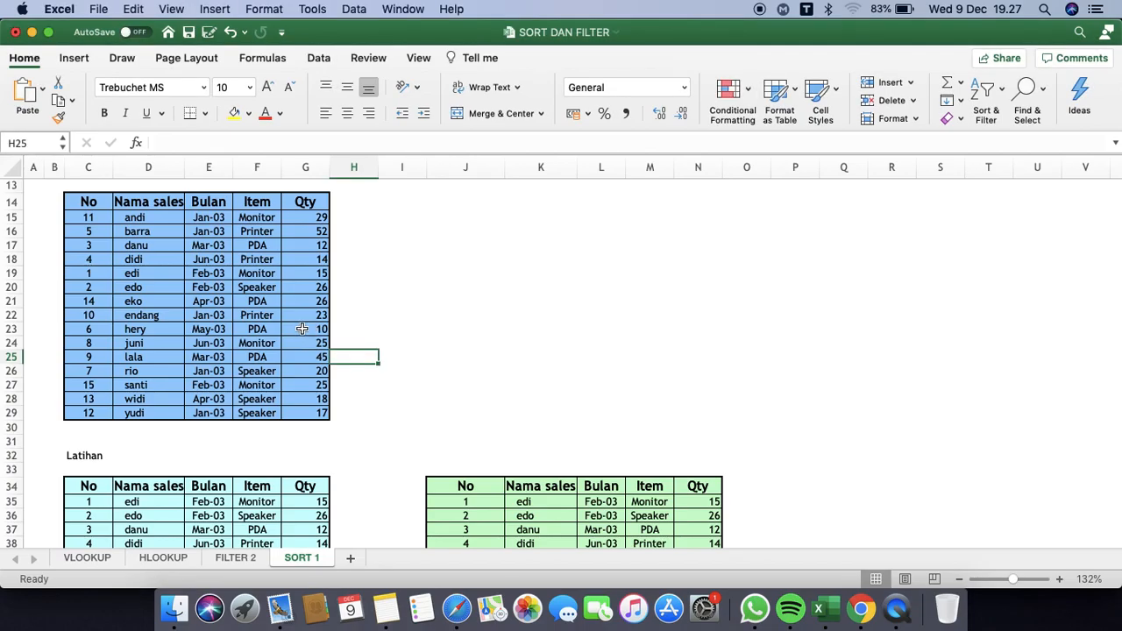
scroll(304, 329, up, 5)
scroll(301, 329, down, 5)
scroll(301, 333, down, 2)
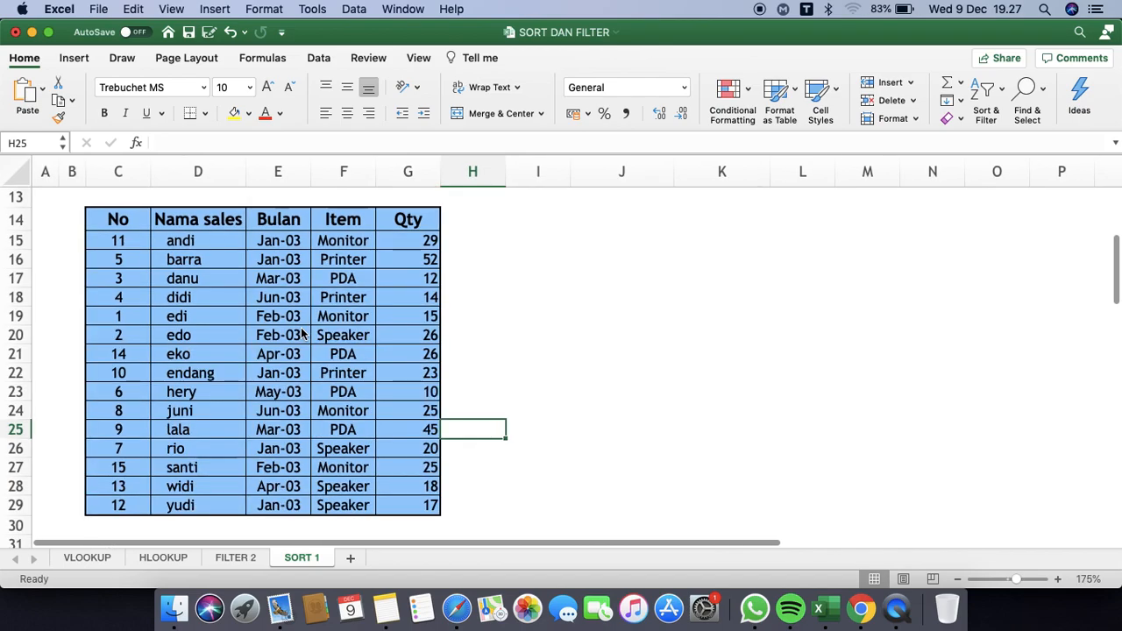
click(133, 230)
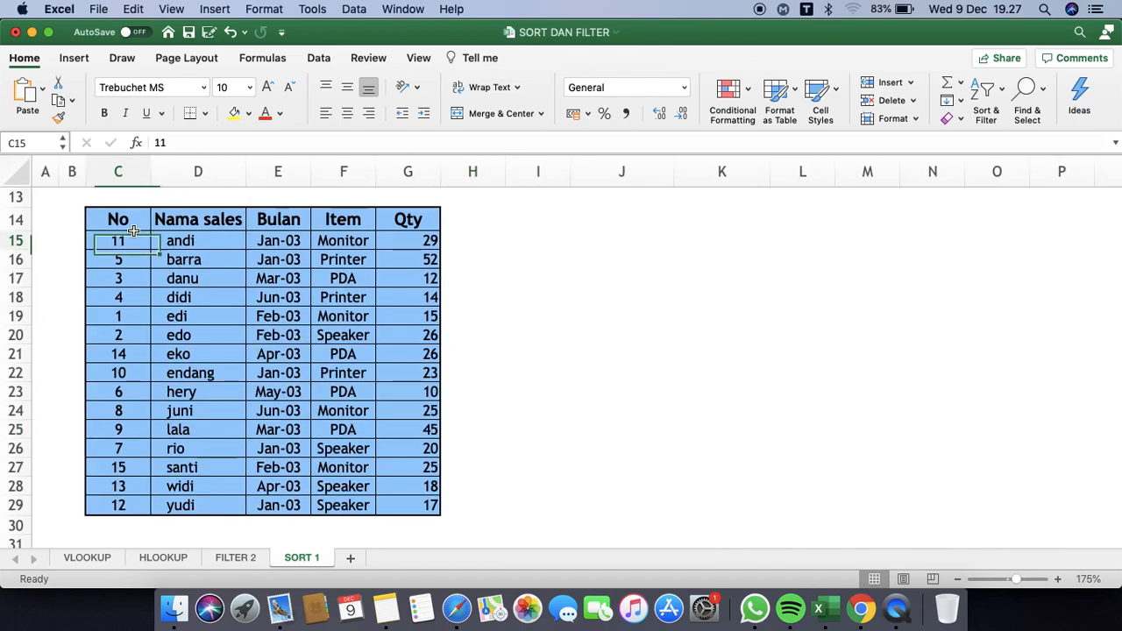
click(190, 221)
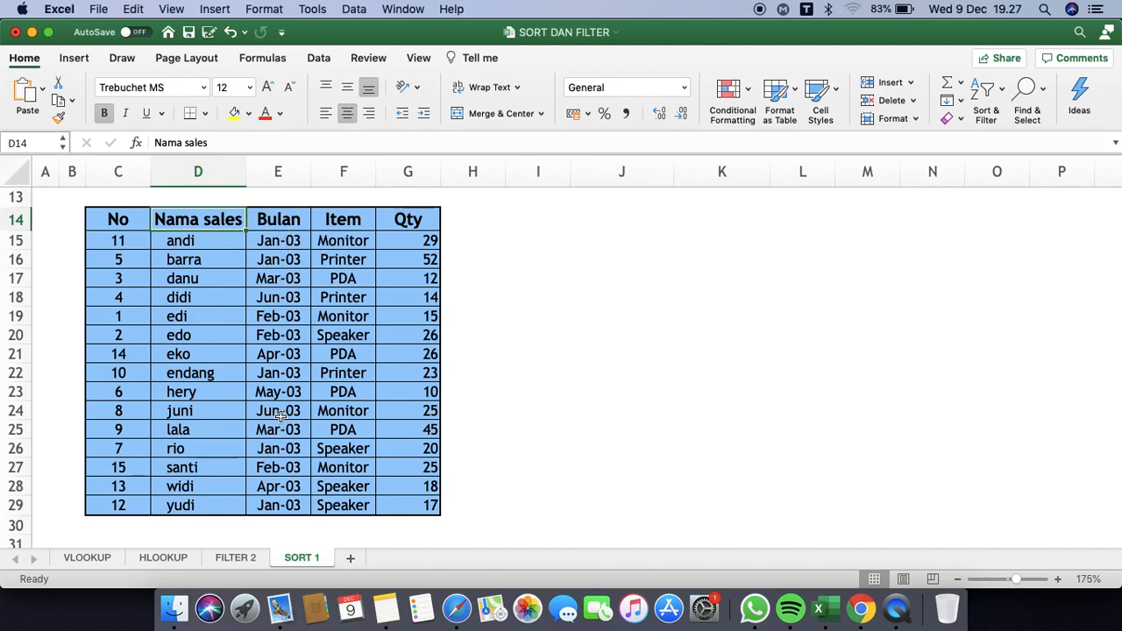
click(362, 223)
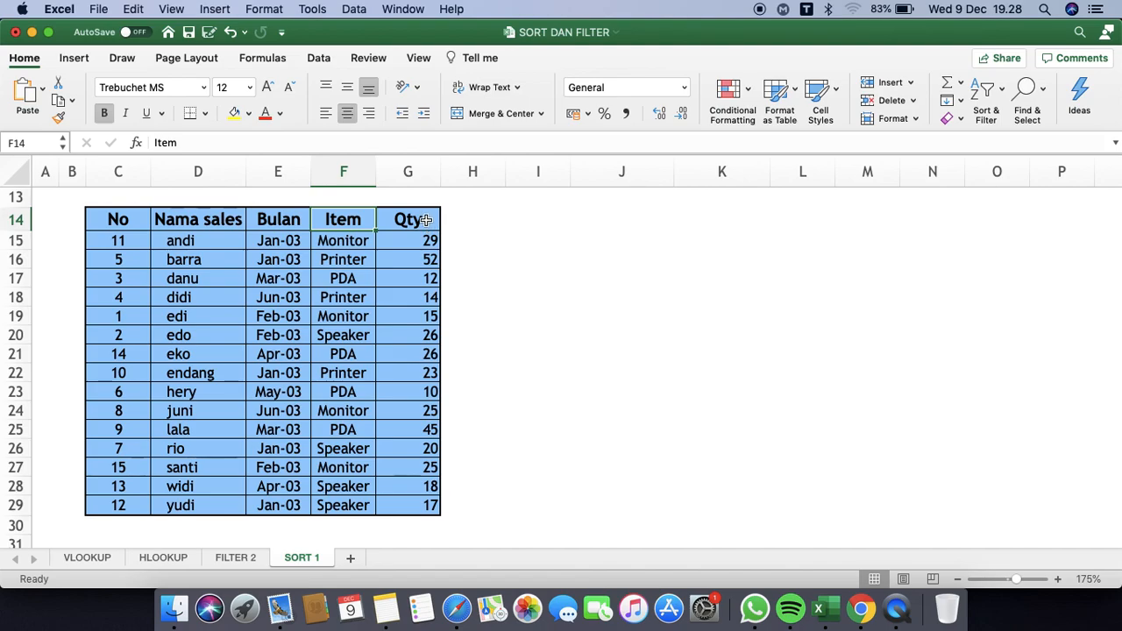
click(126, 242)
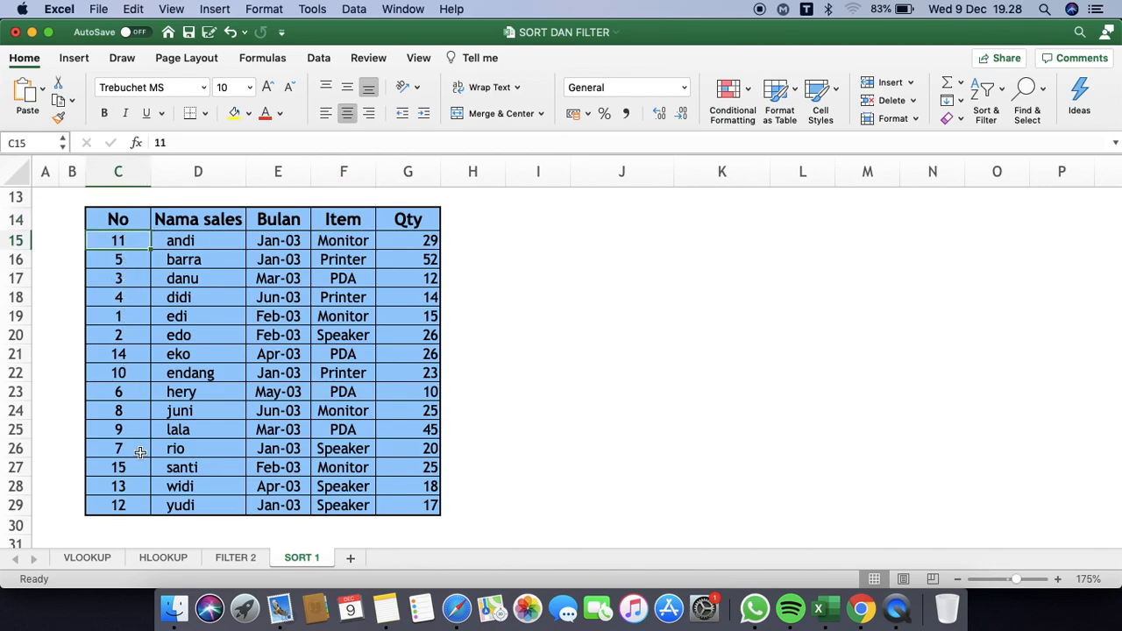
click(208, 241)
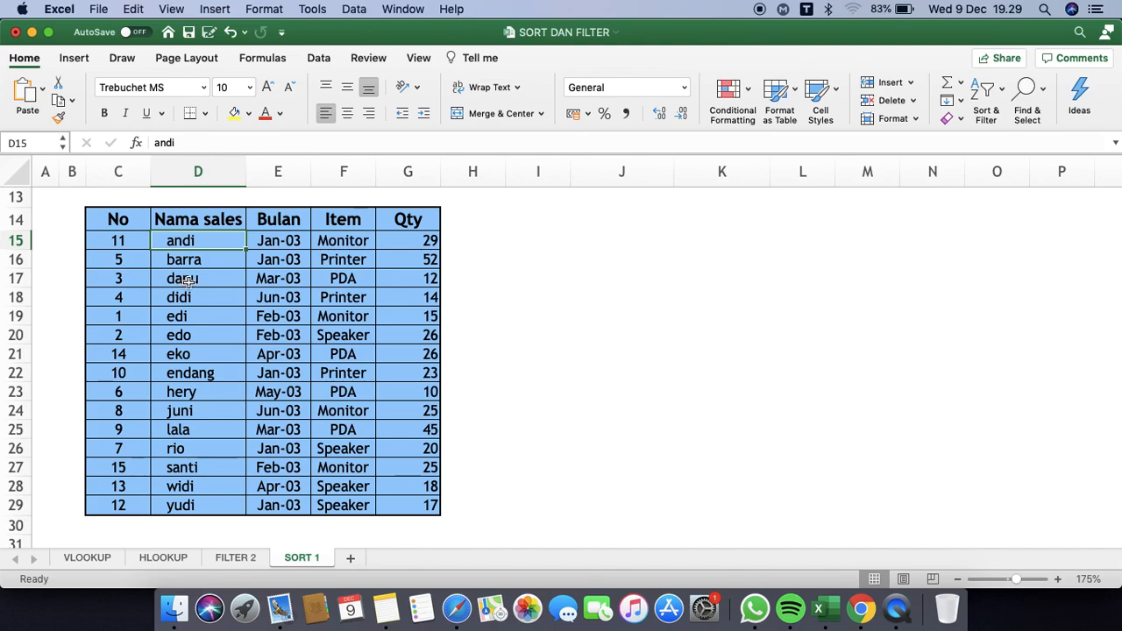
click(187, 281)
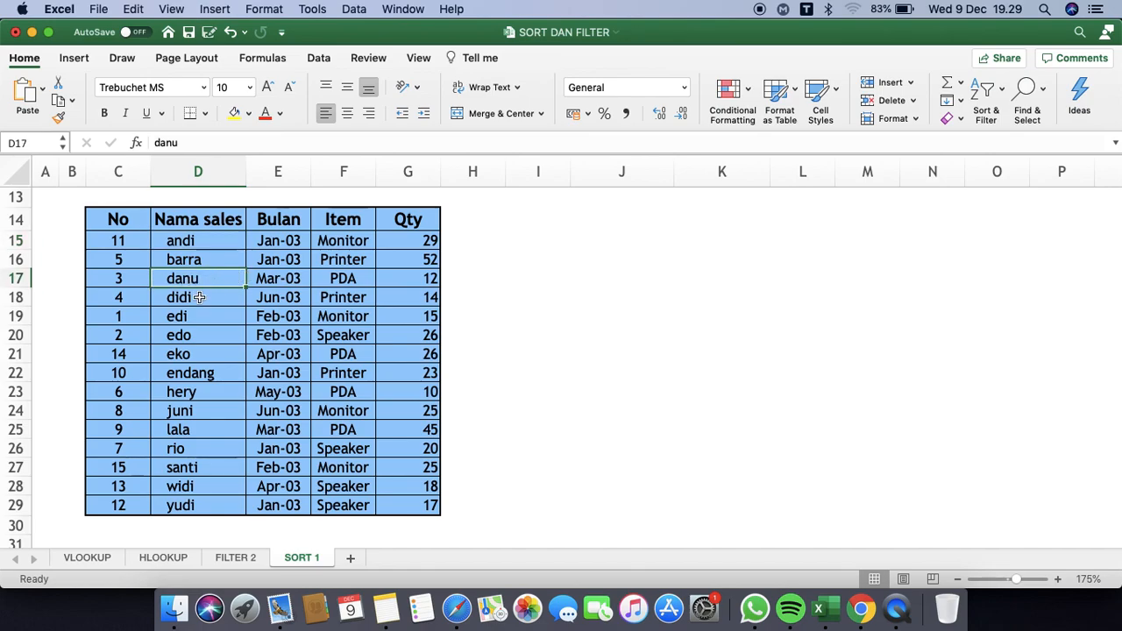
click(177, 505)
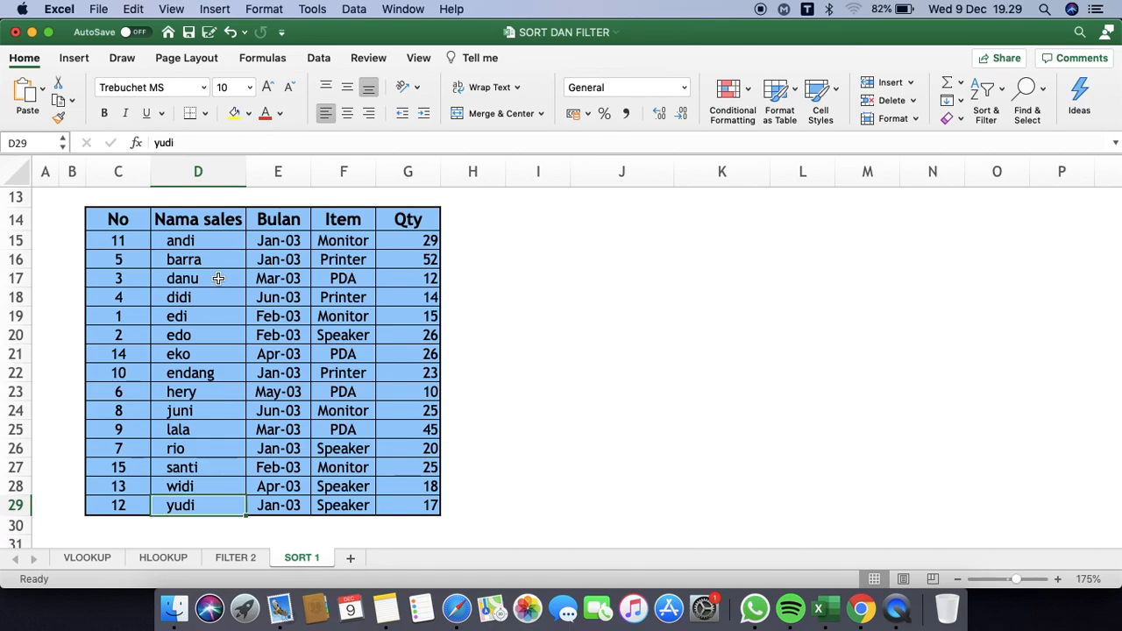
Sort the blue sales table C14:G29 by No from smallest to largest, and again from largest to smallest.
click(121, 219)
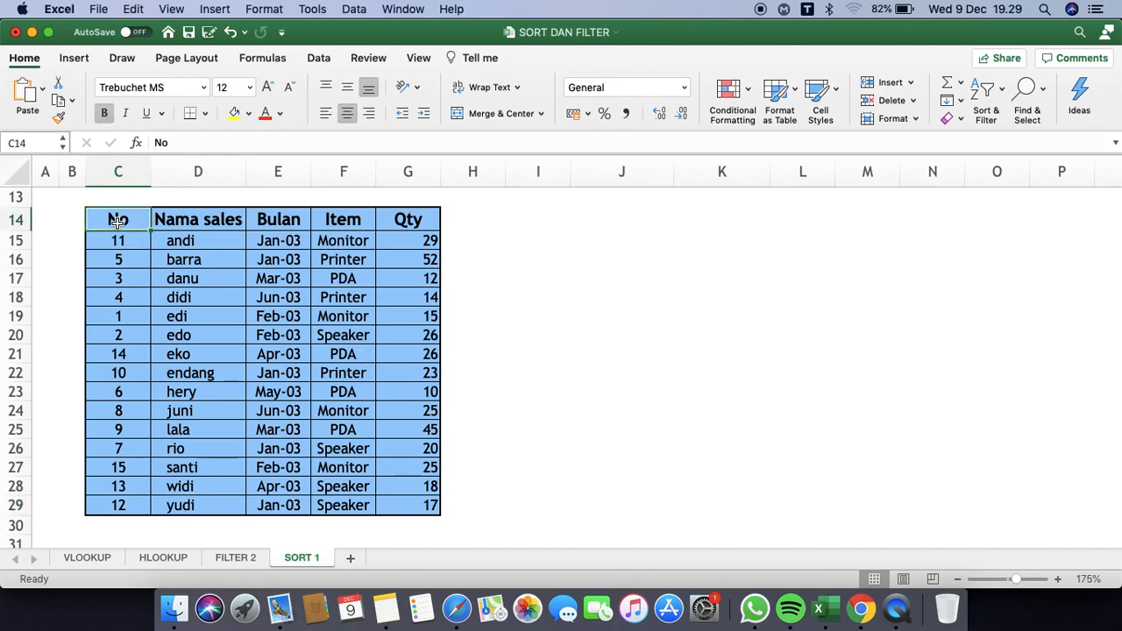
key(shift+Right)
key(shift+Right)
key(shift+Right)
key(shift+Right)
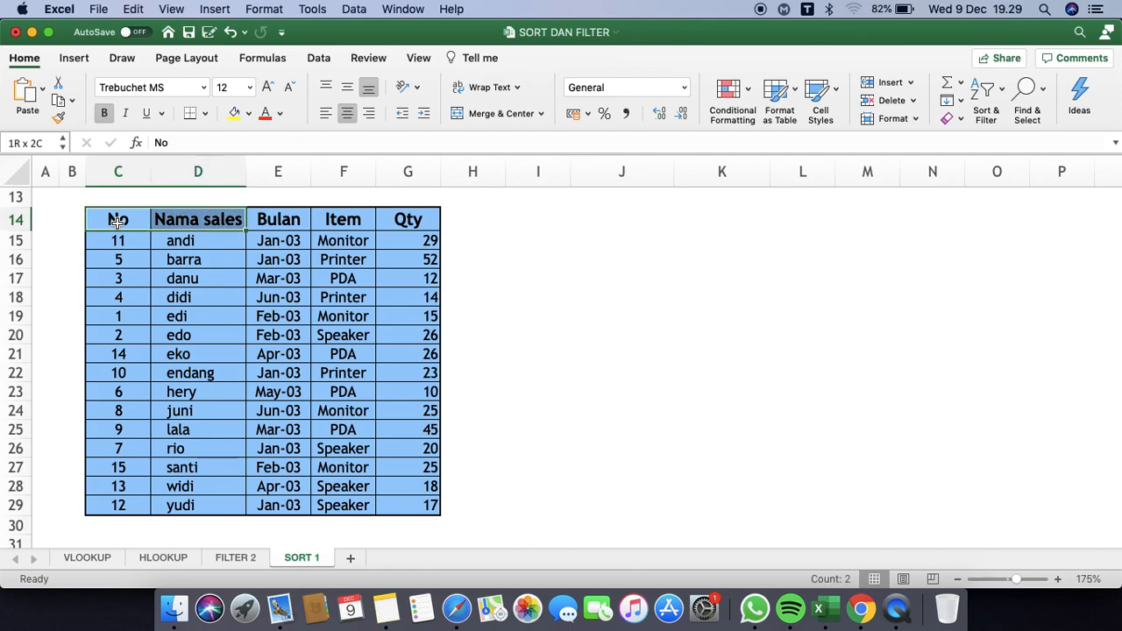
shift+click(414, 506)
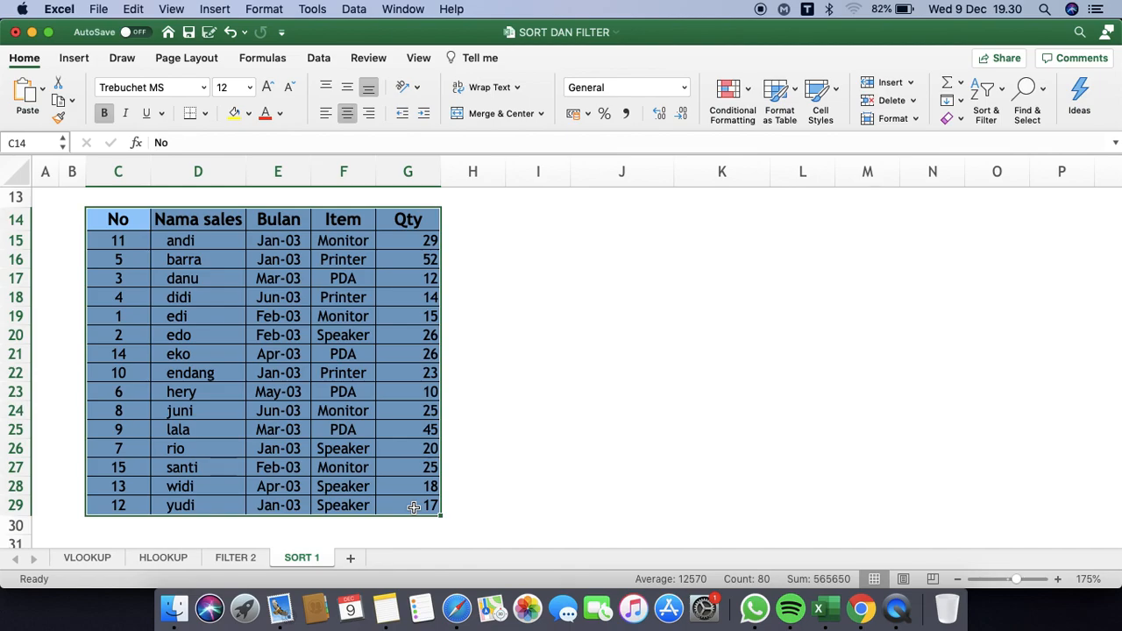
click(1002, 91)
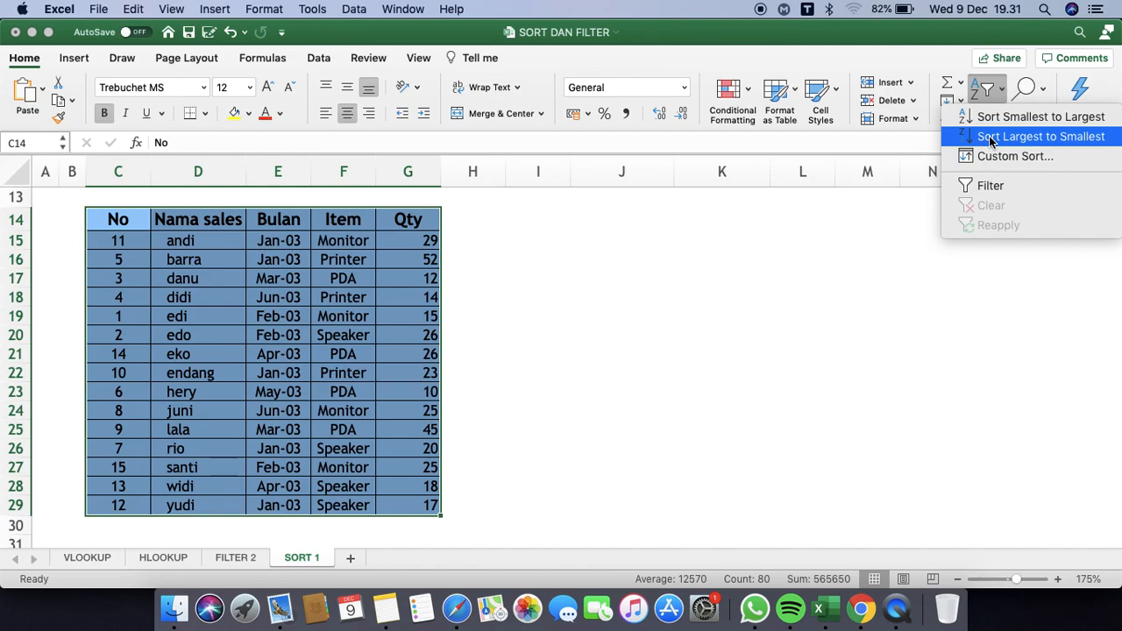
click(1014, 125)
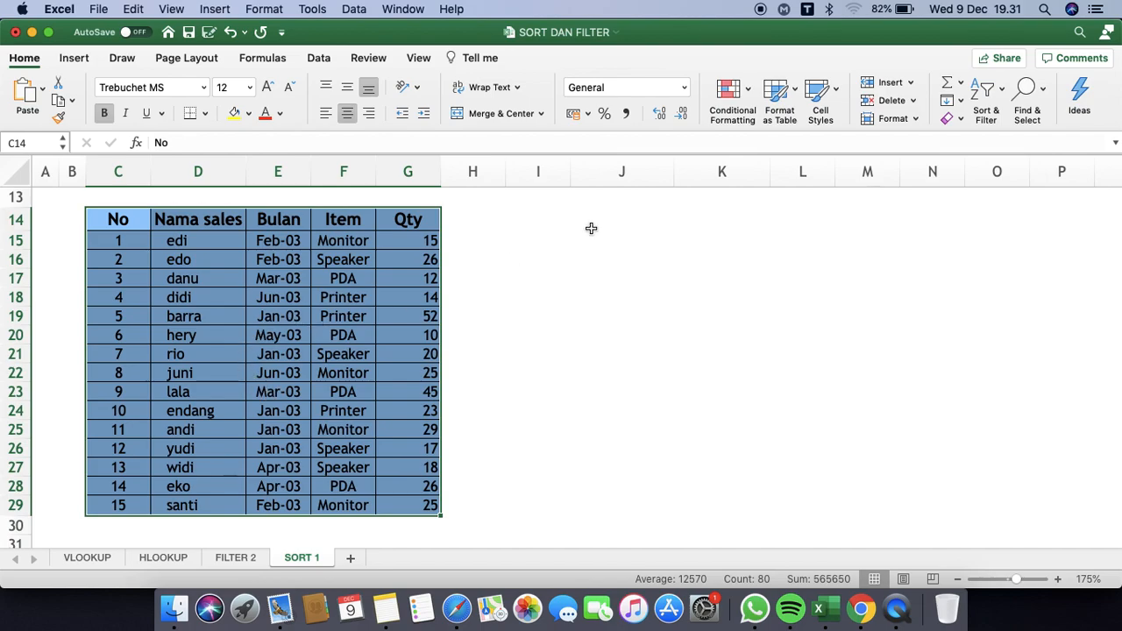
click(1003, 91)
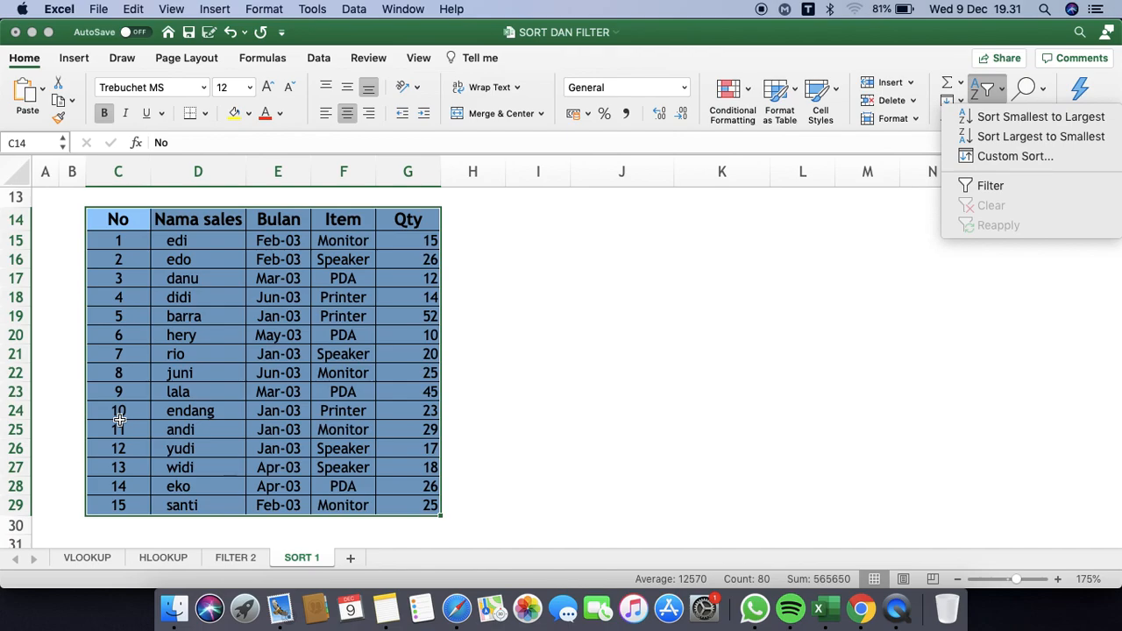
click(1044, 137)
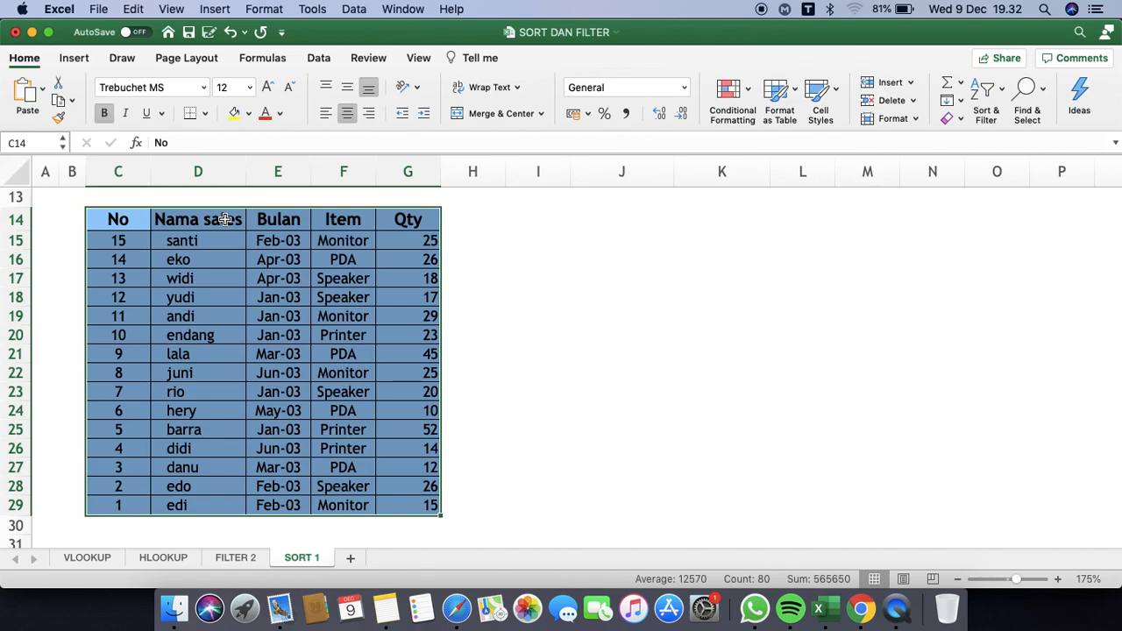
Open a custom sort for the selected table and examine the available columns, sort-on criteria and order options.
click(1003, 92)
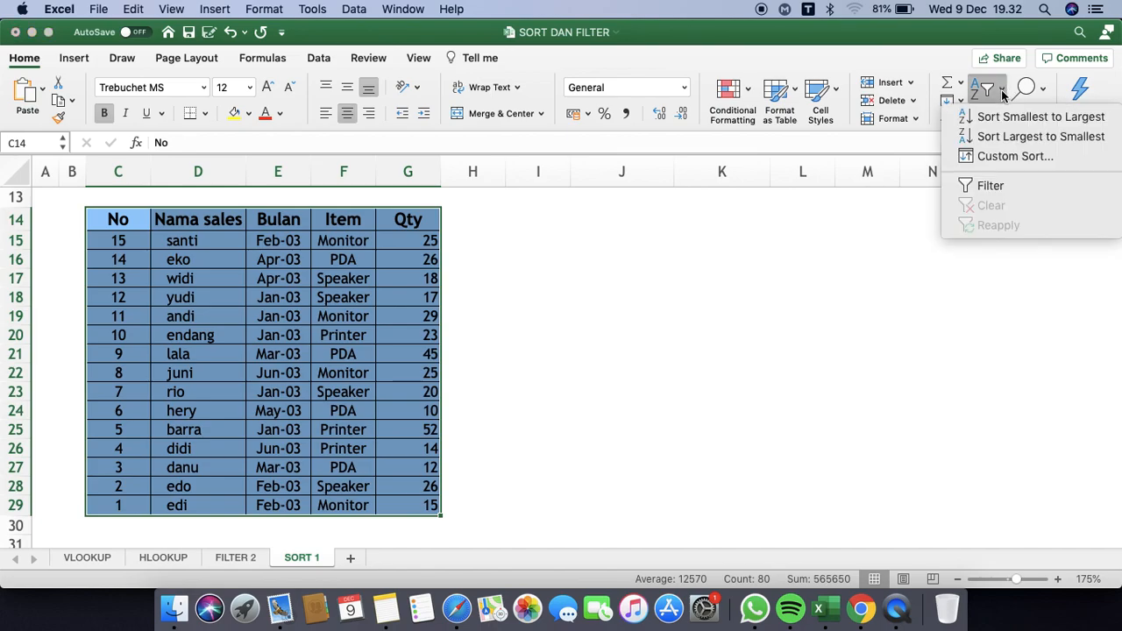
click(1033, 167)
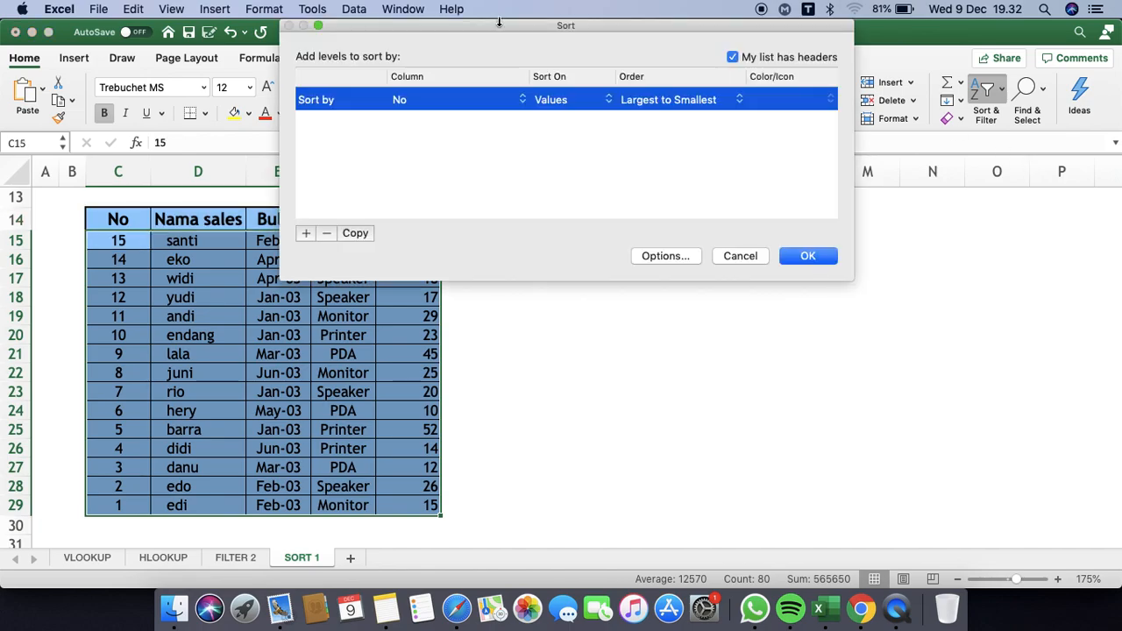
drag(499, 22, 671, 172)
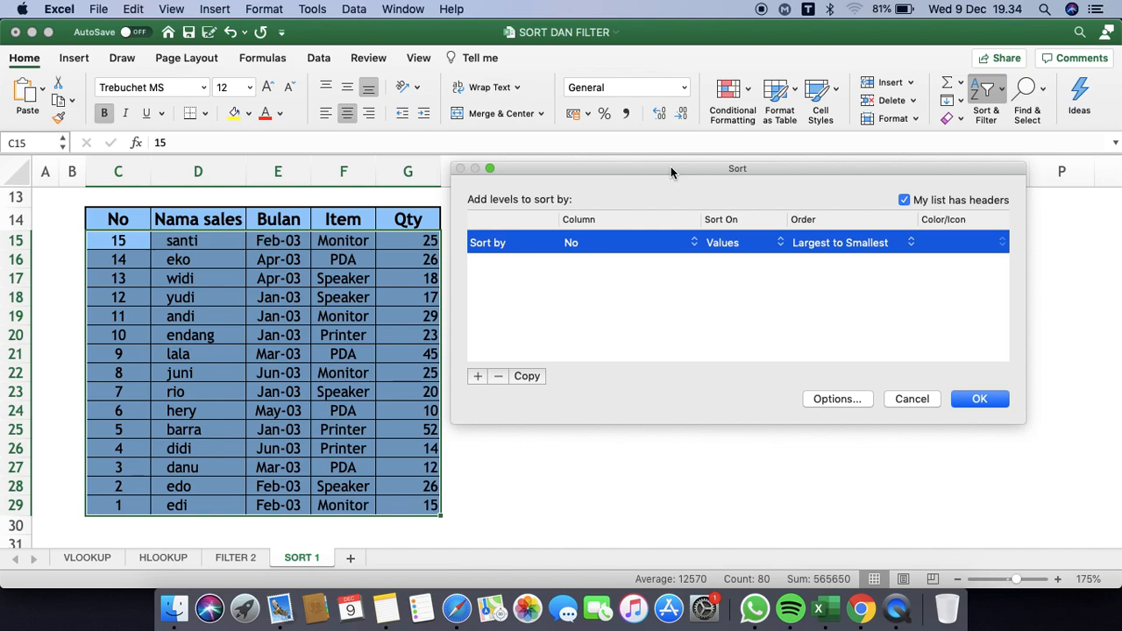
drag(671, 167, 681, 166)
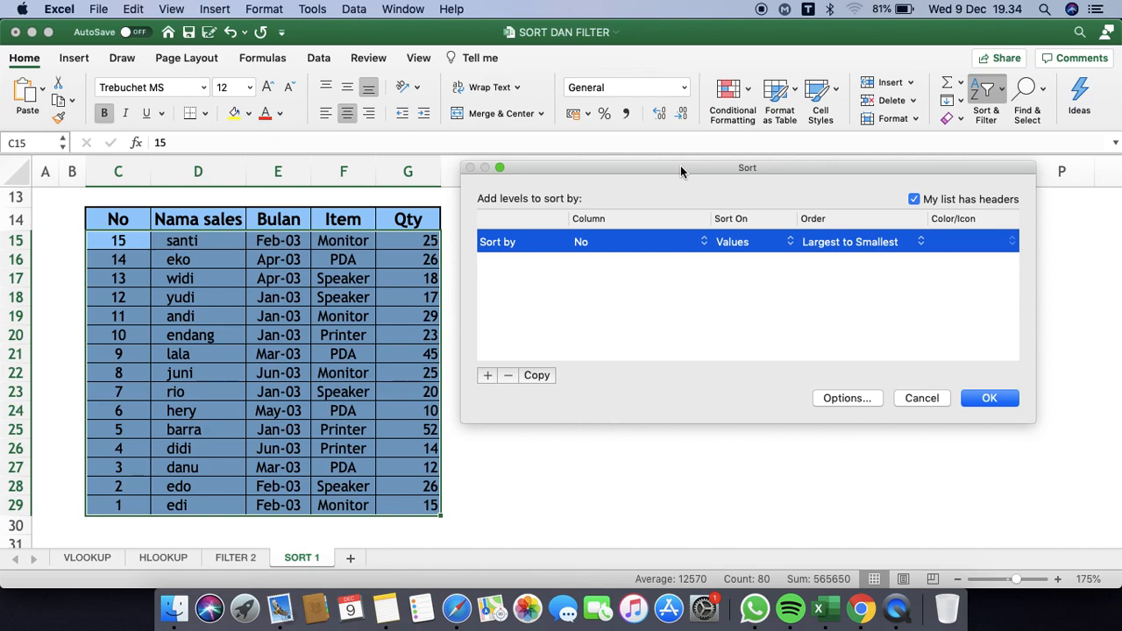
mouse_move(680, 166)
mouse_down()
mouse_move(666, 186)
mouse_move(676, 184)
mouse_up()
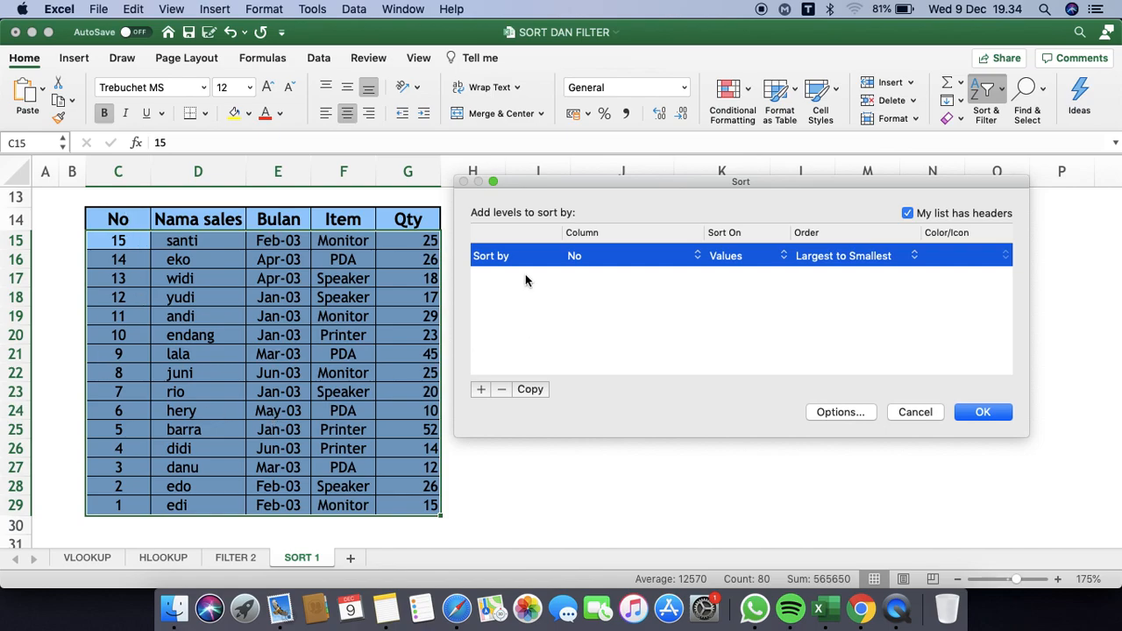
click(601, 259)
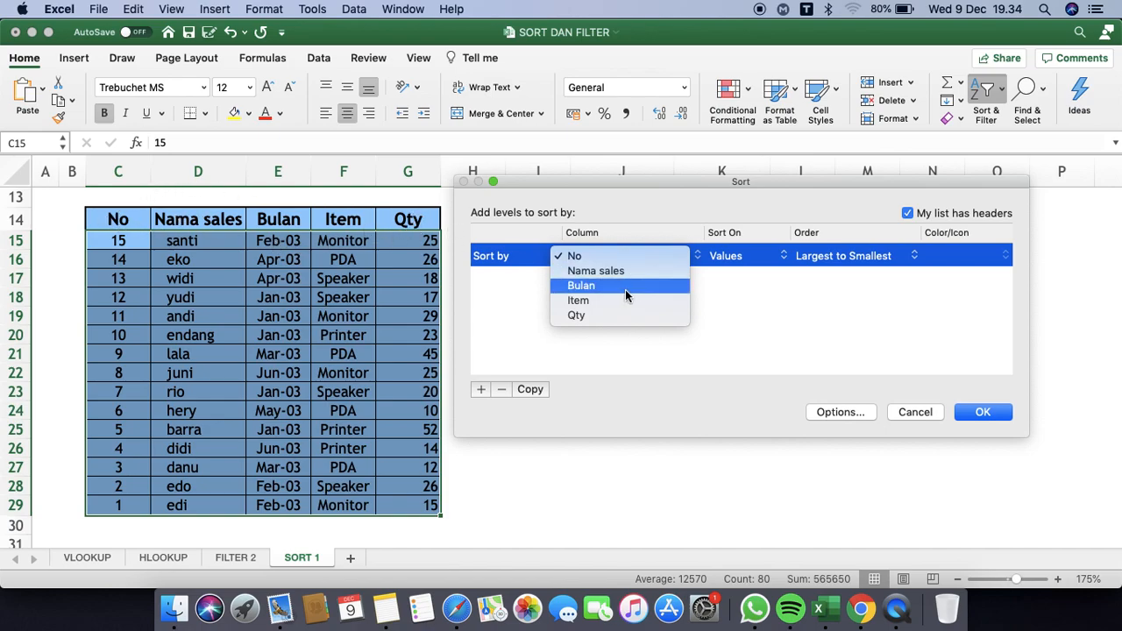
click(743, 298)
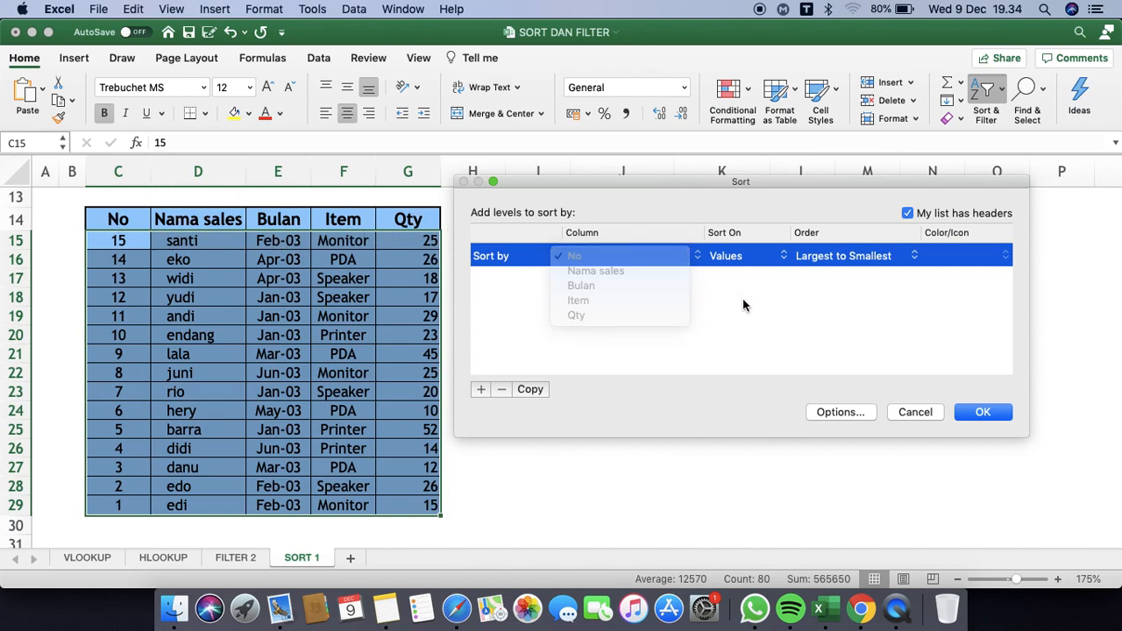
click(759, 256)
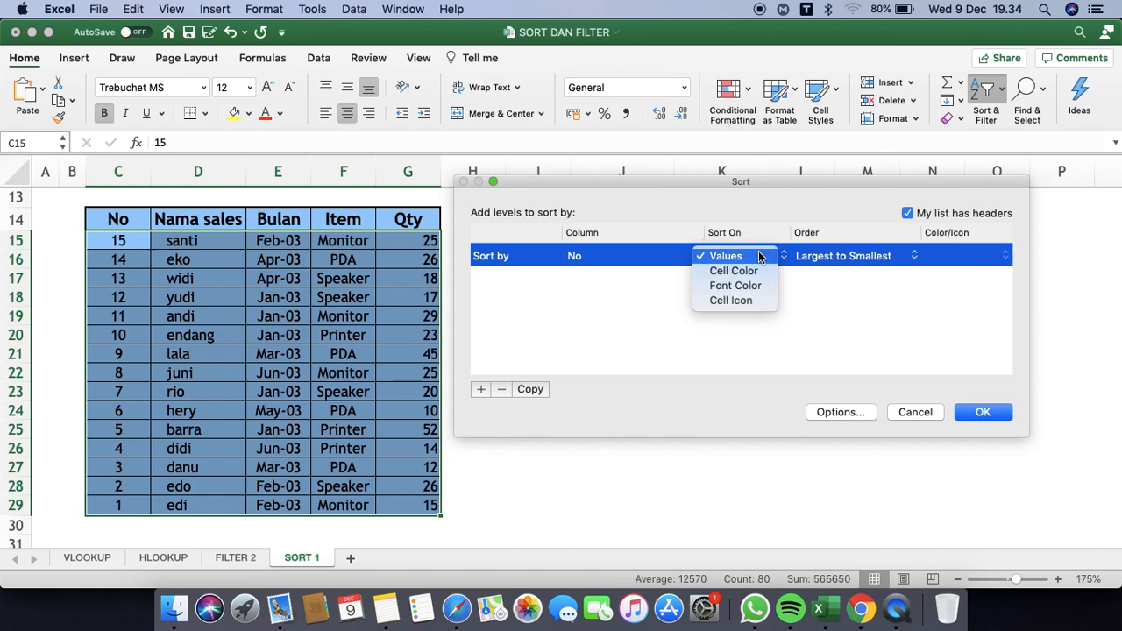
click(807, 296)
click(834, 261)
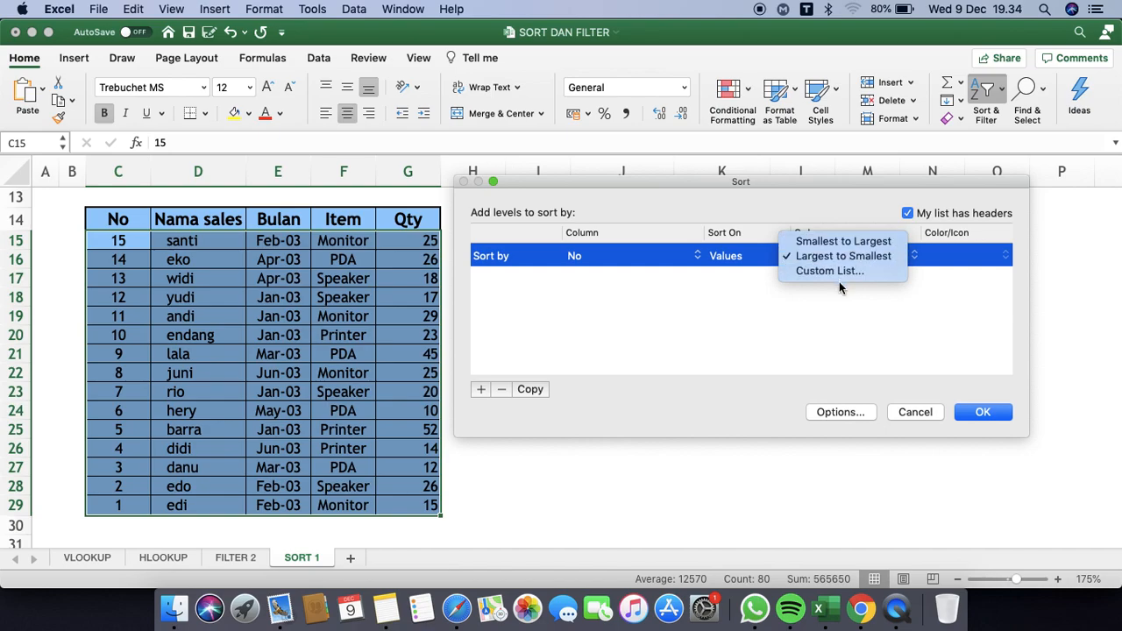
click(834, 316)
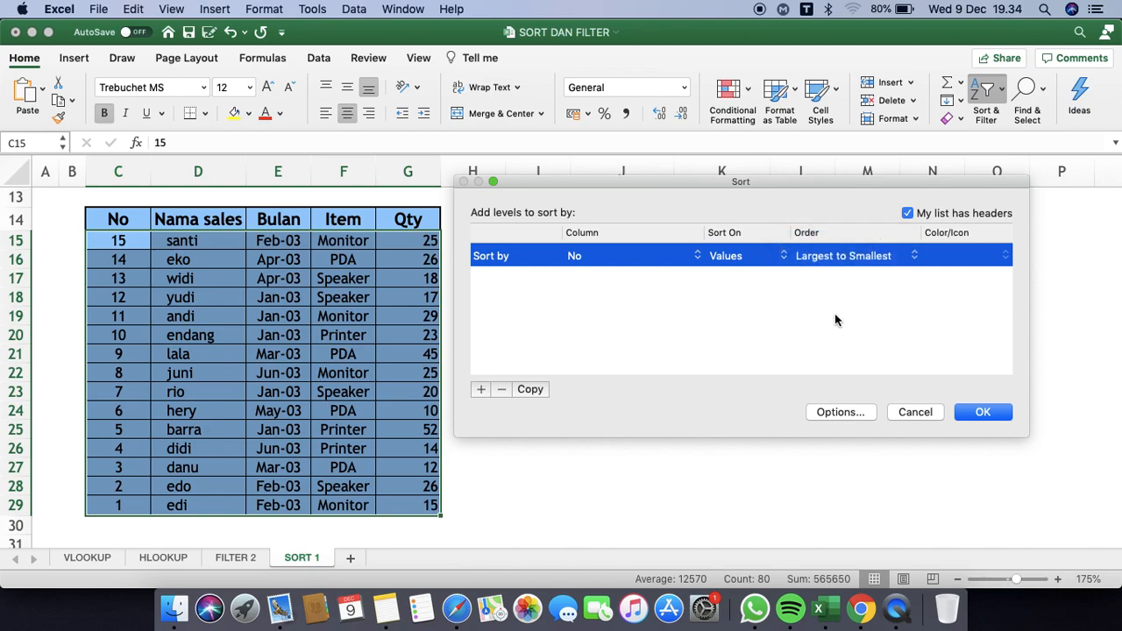
Apply the custom sort to the table by Nama sales, on values, in A to Z order.
click(624, 259)
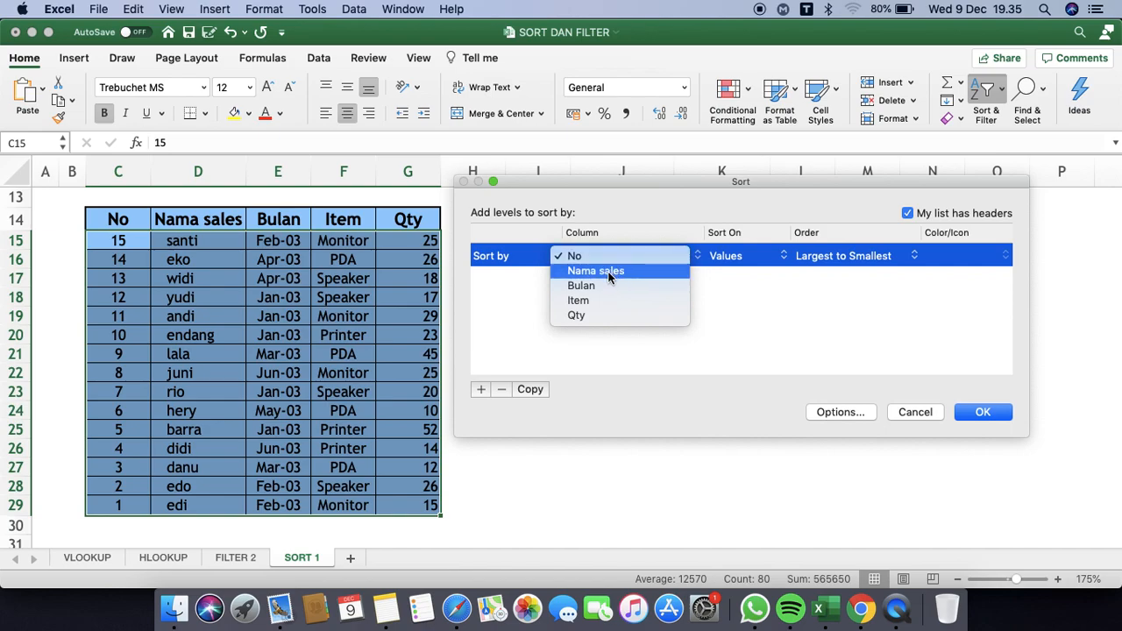
click(611, 273)
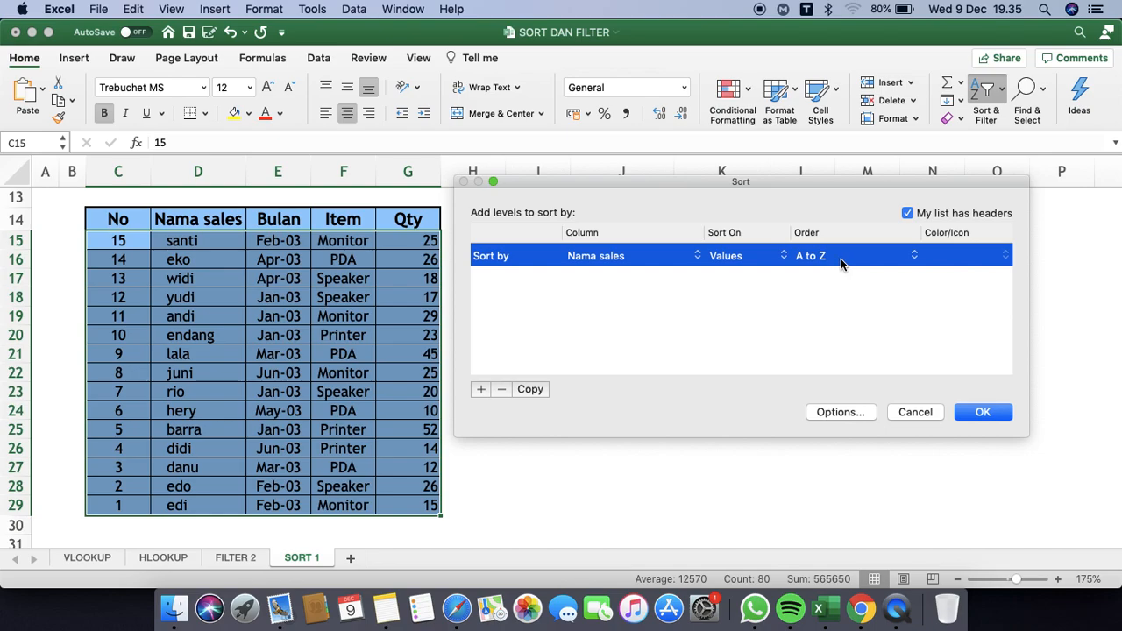
click(984, 414)
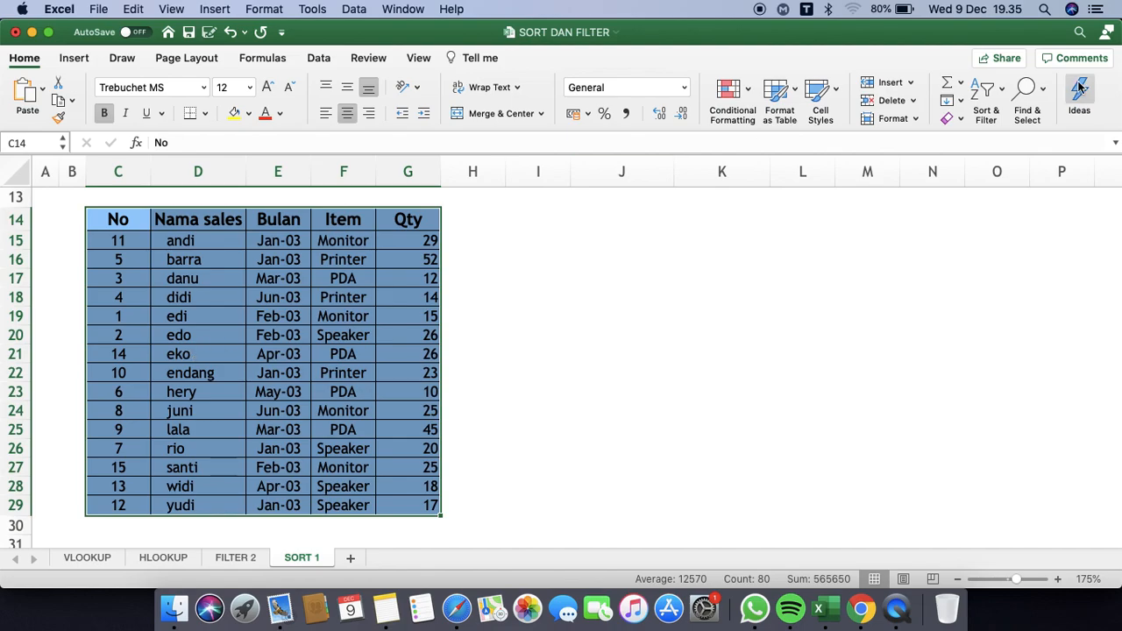
Re-sort the table by Nama sales in Z to A order with a custom sort.
click(1006, 92)
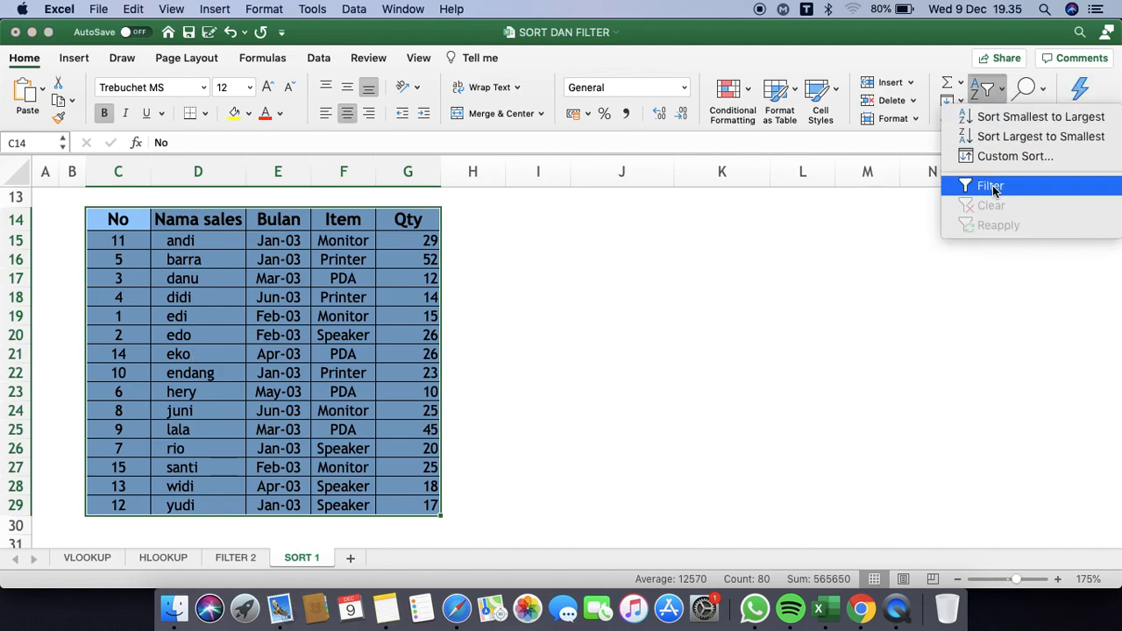
click(998, 158)
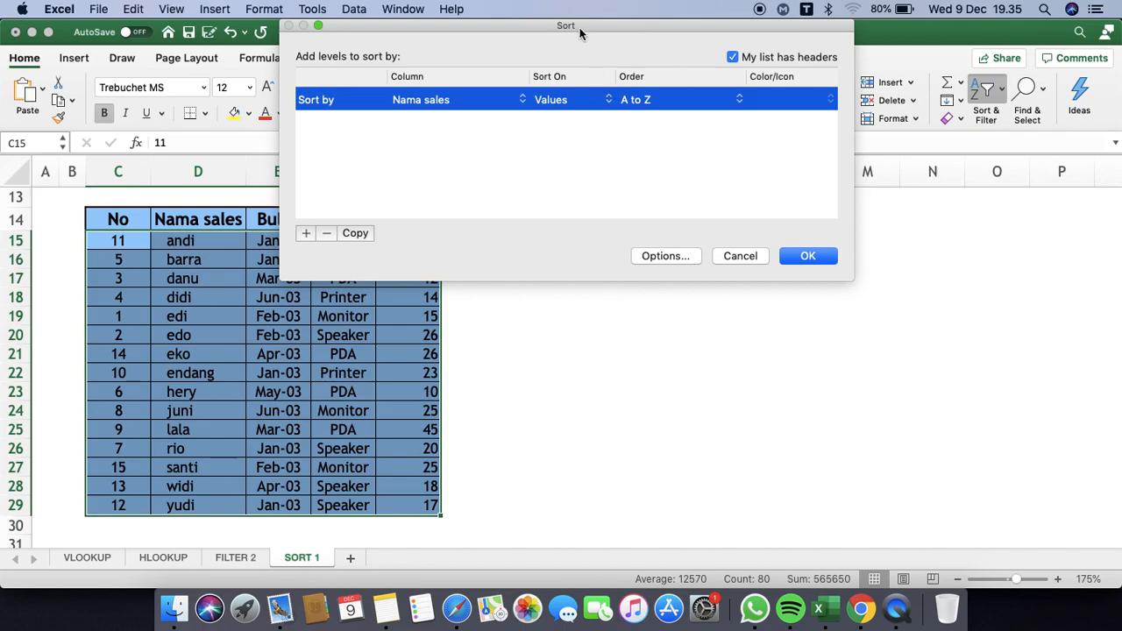
drag(562, 27, 647, 164)
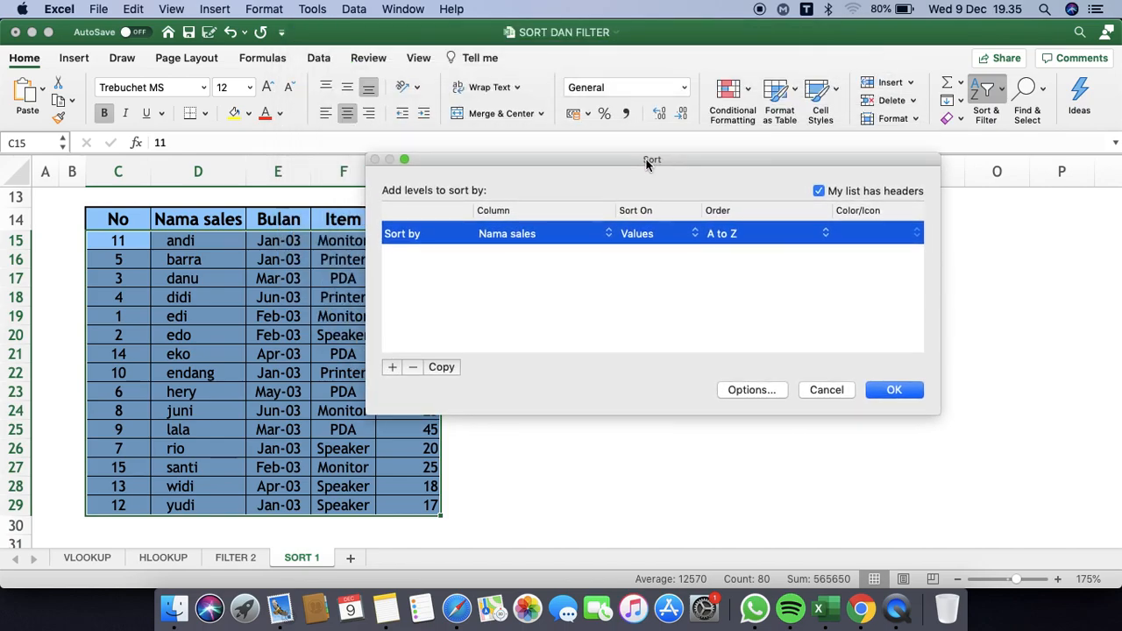
click(809, 235)
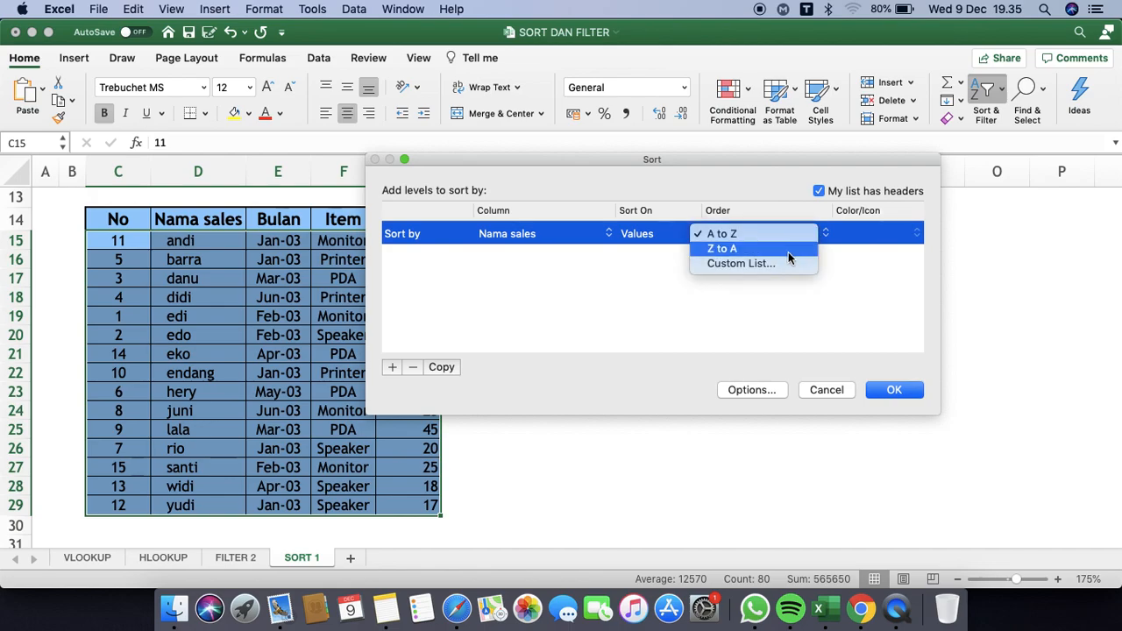
click(788, 253)
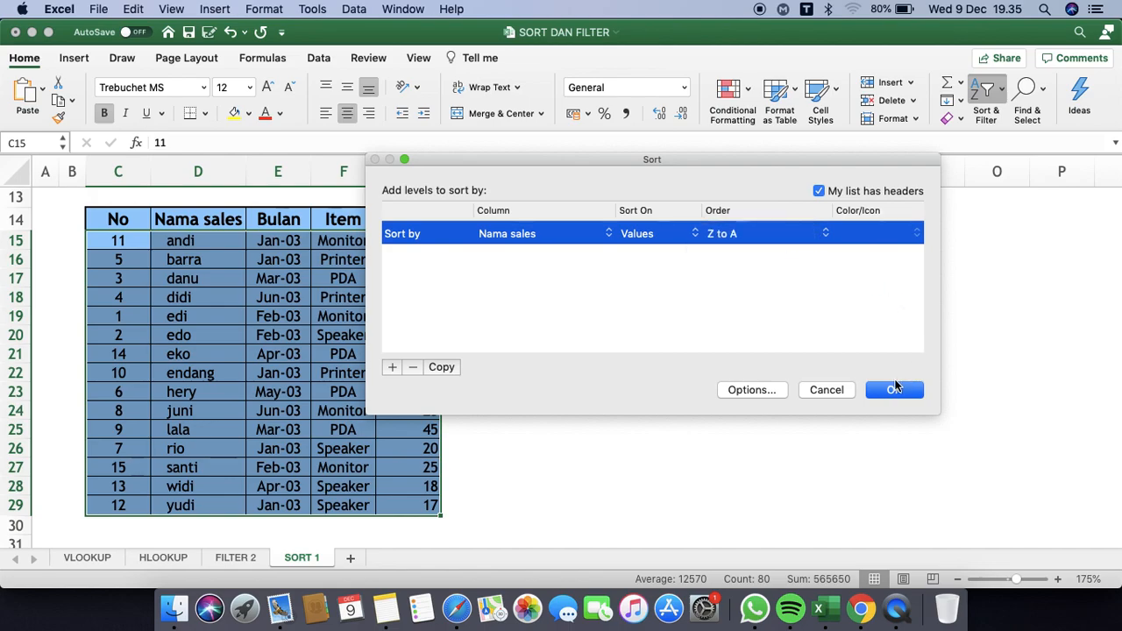
click(893, 390)
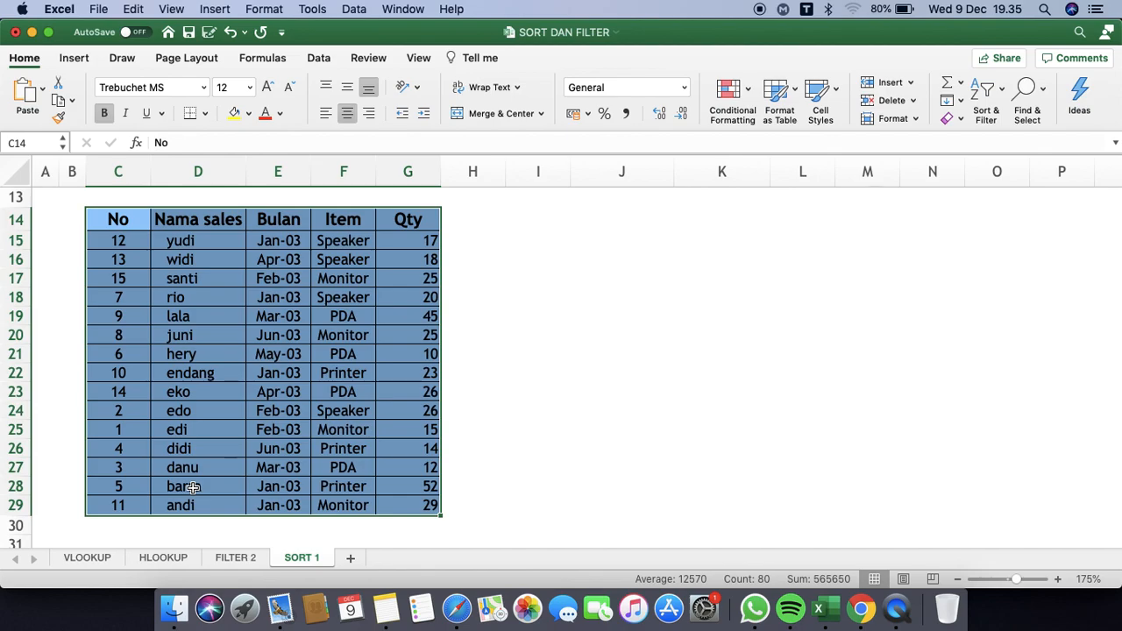
Reopen the custom sort for the blue table and set the Nama sales level's order to A to Z.
click(1003, 91)
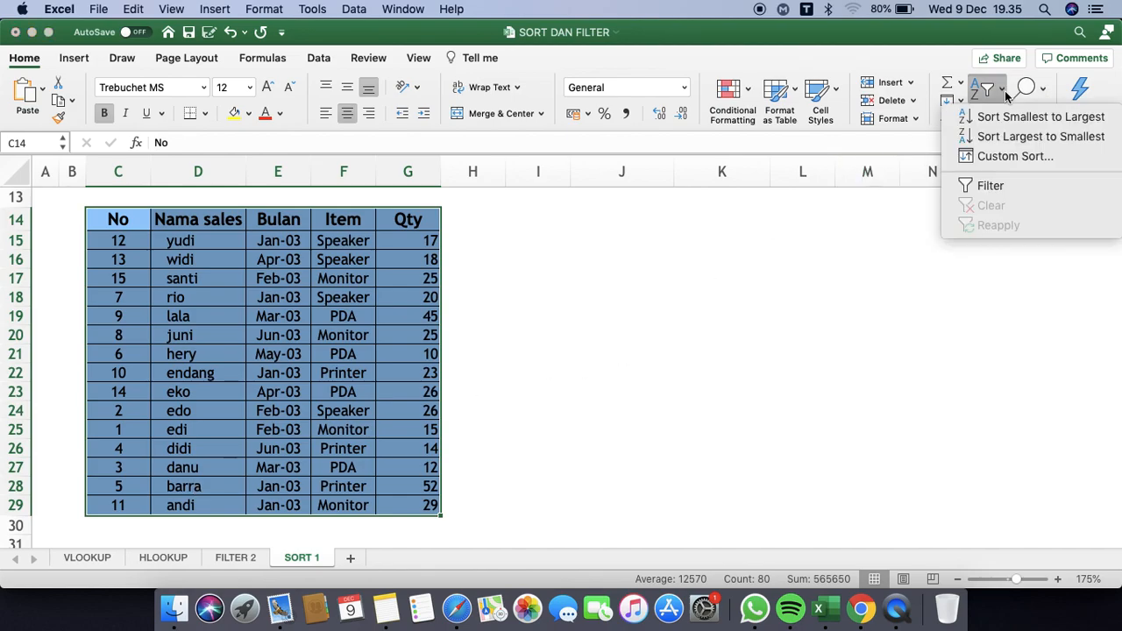
click(1012, 157)
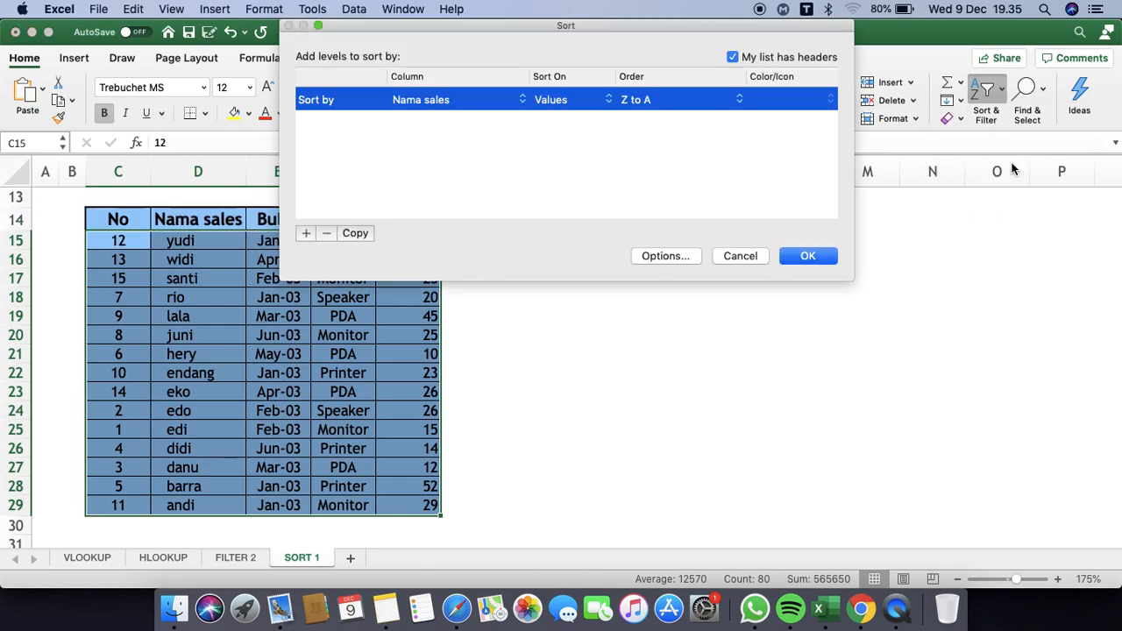
drag(565, 25, 739, 171)
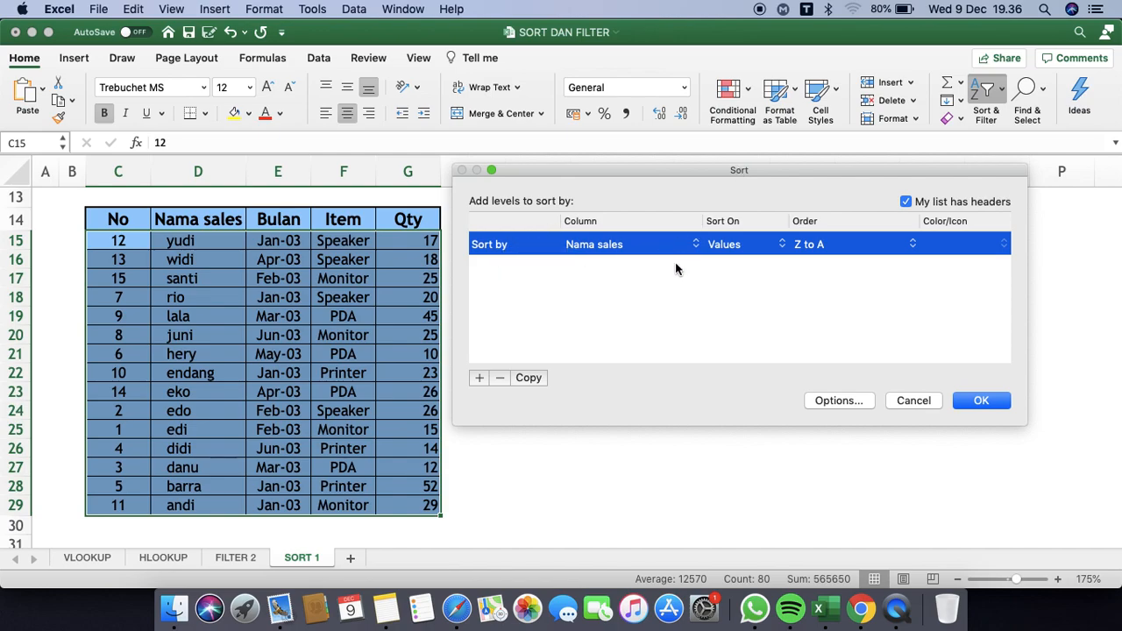
click(890, 246)
click(852, 230)
Add a second sort level on Qty, by values from largest to smallest, and apply the sort.
click(479, 379)
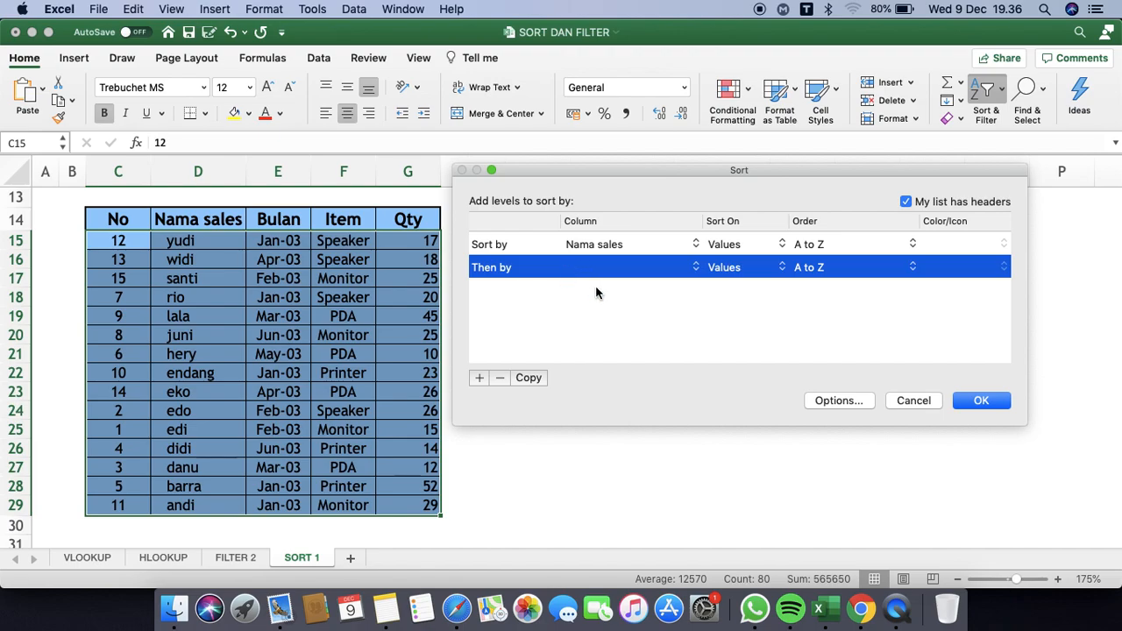
click(661, 275)
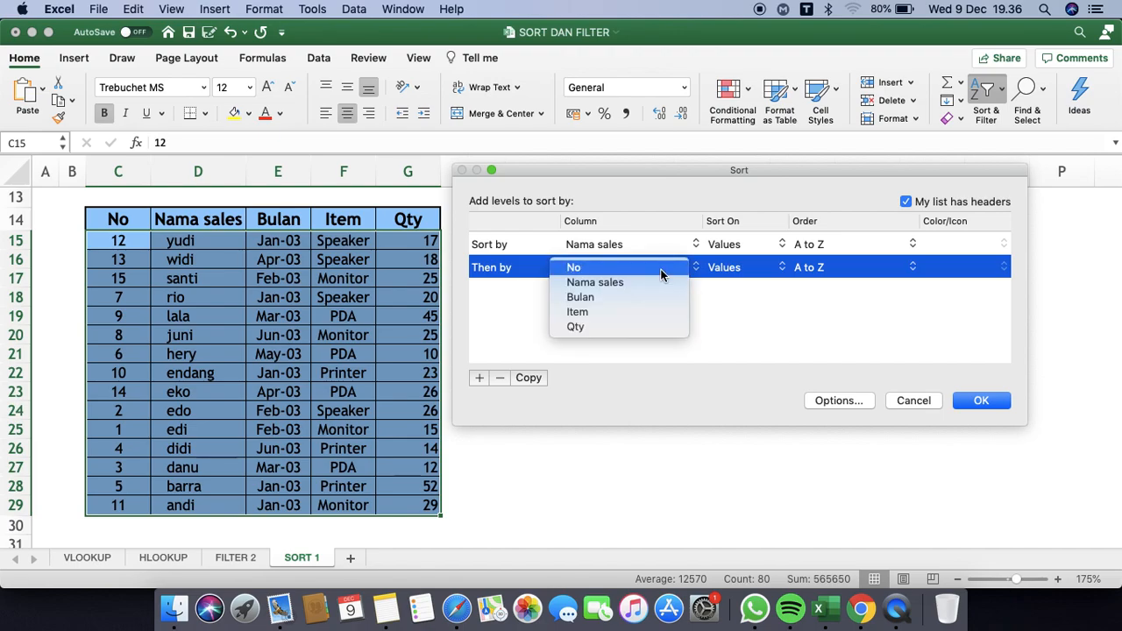
click(624, 328)
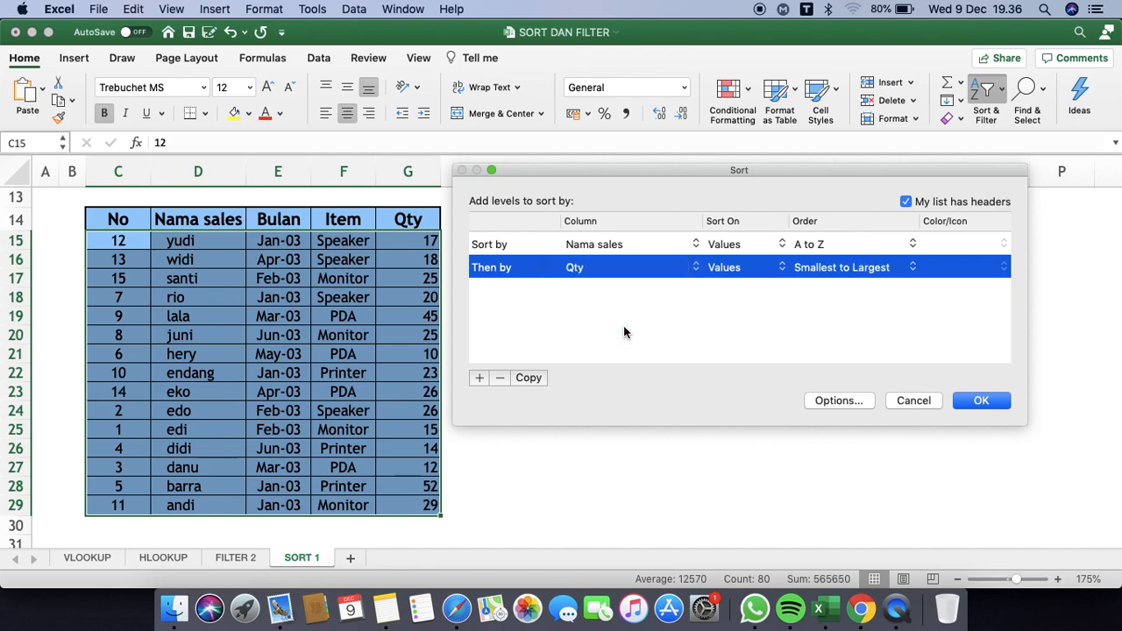
click(877, 276)
click(865, 281)
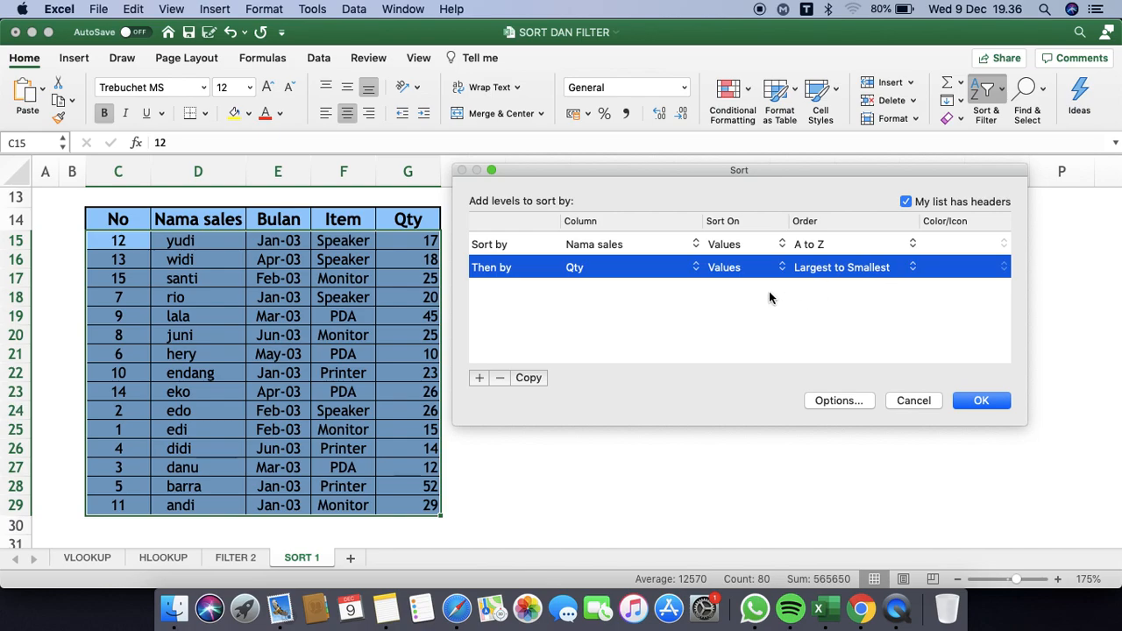
click(982, 401)
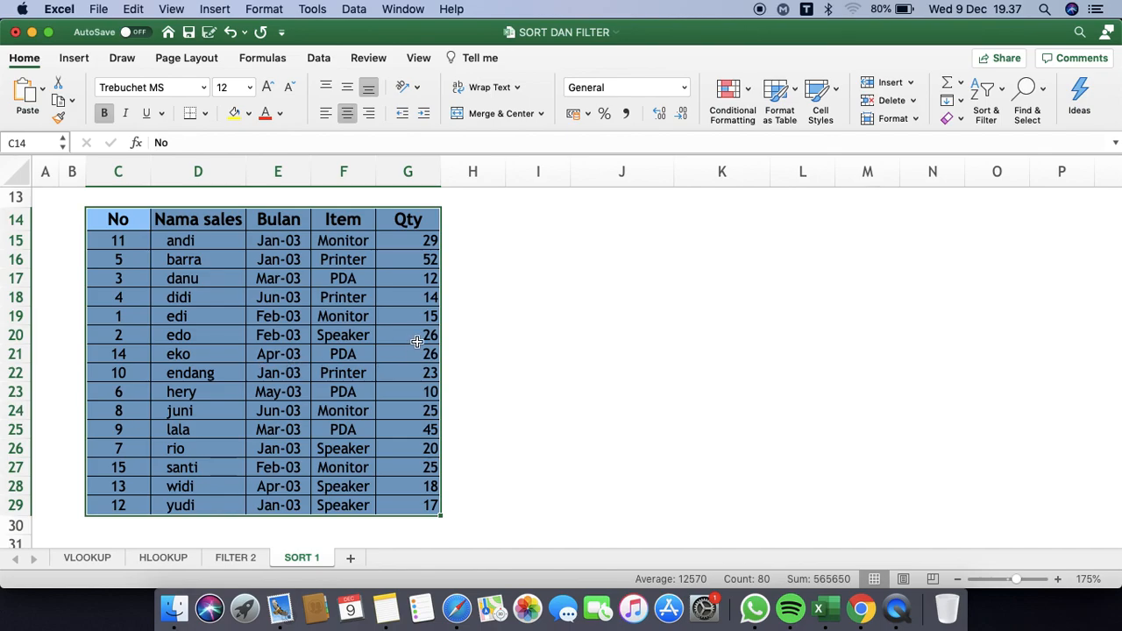
Re-sort the blue table with the second-level Qty order set to smallest to largest.
click(997, 97)
click(997, 158)
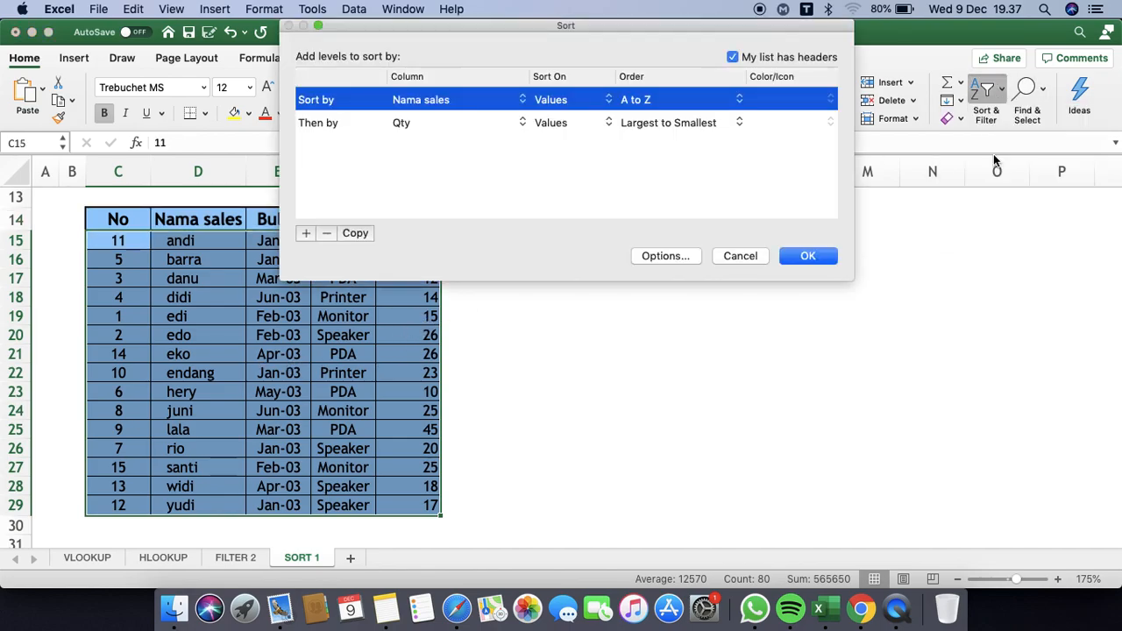
click(719, 125)
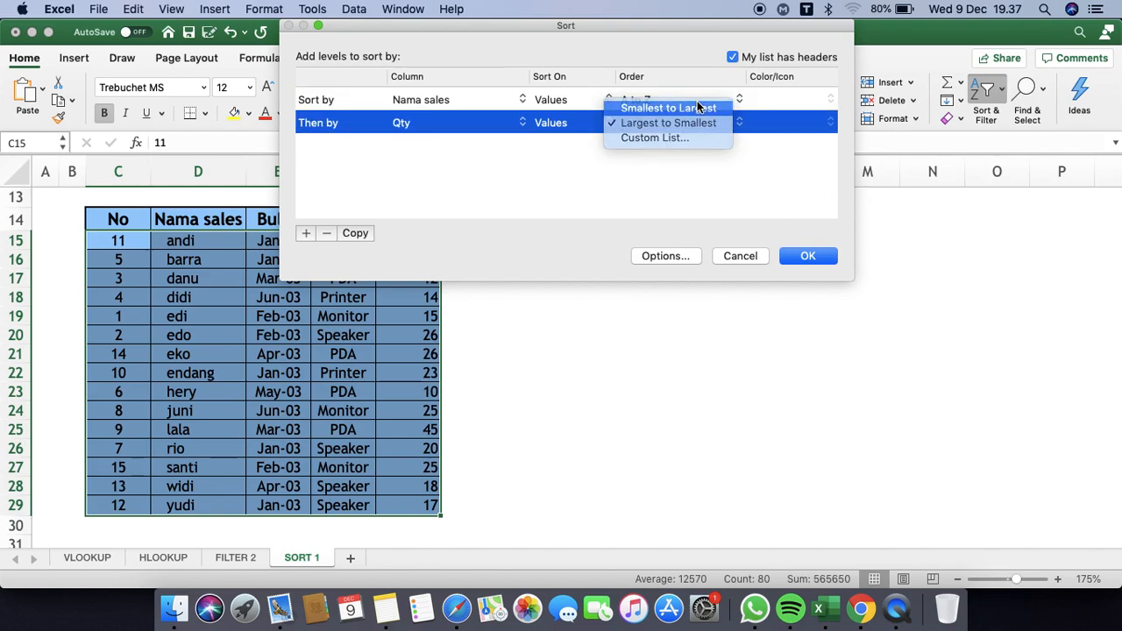
click(699, 107)
click(808, 256)
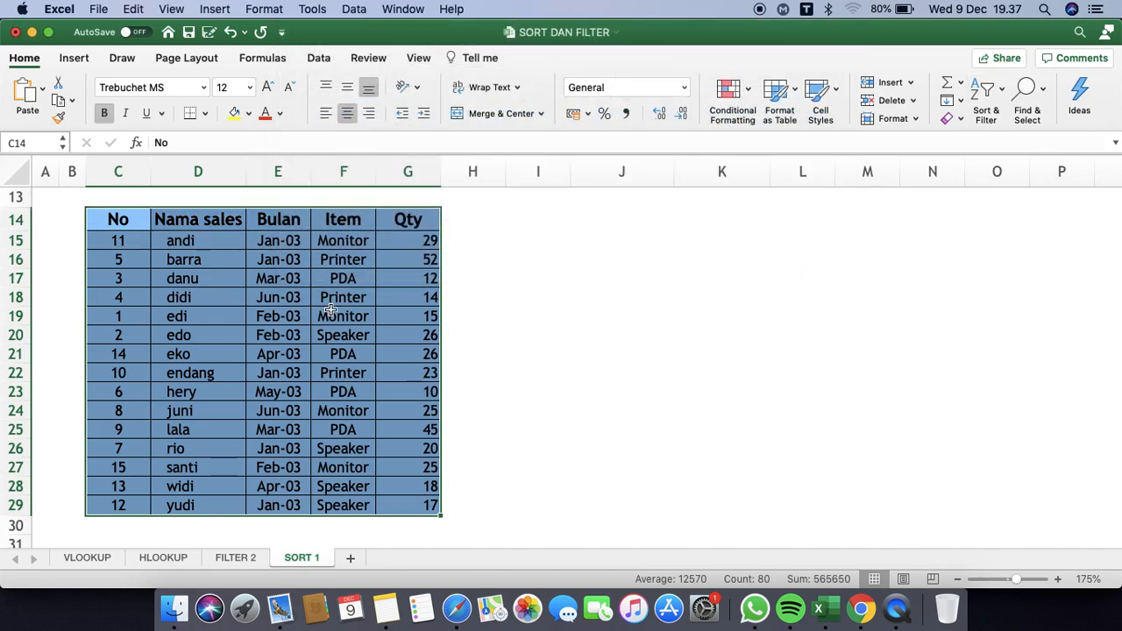
Select the light-blue Latihan practice table C34:G49, including its header row.
scroll(329, 309, down, 1)
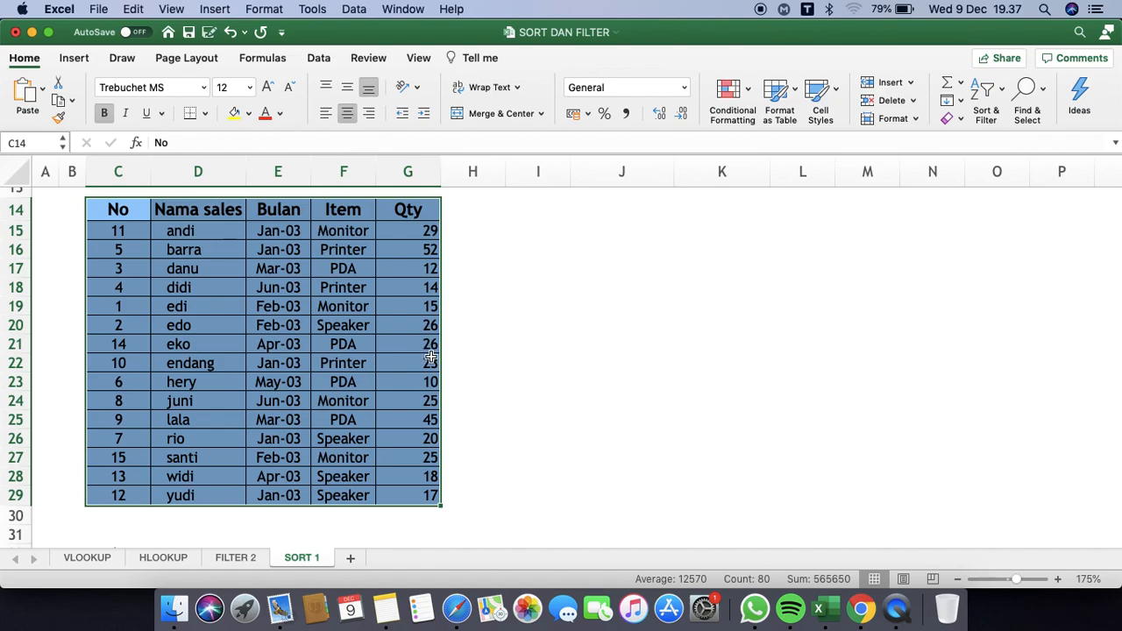
click(222, 309)
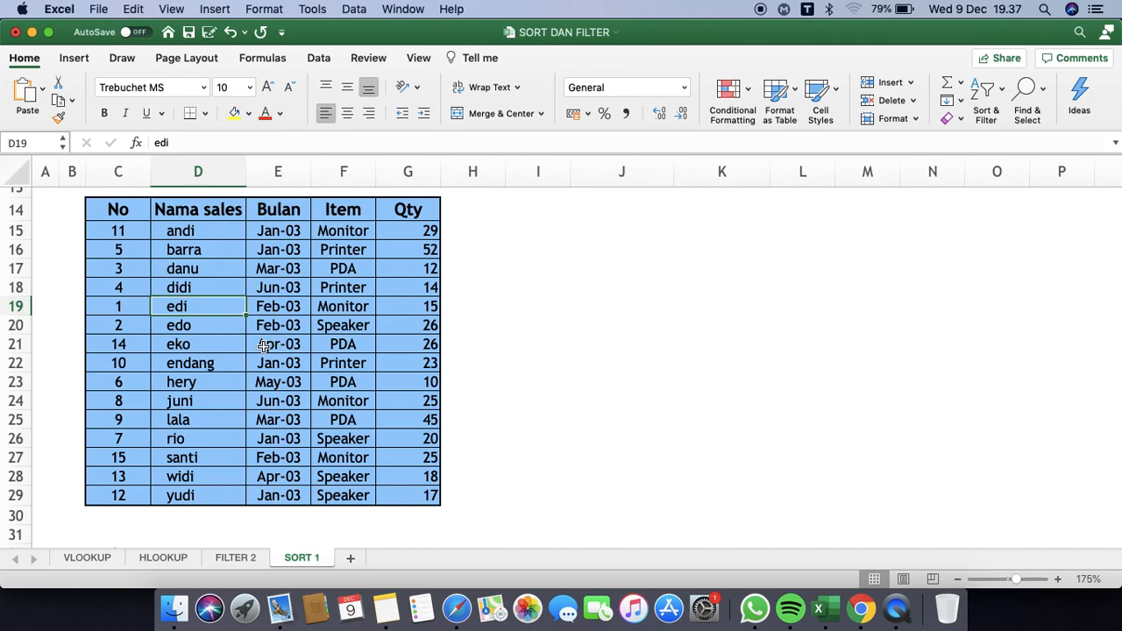
scroll(263, 346, down, 2)
scroll(263, 346, up, 3)
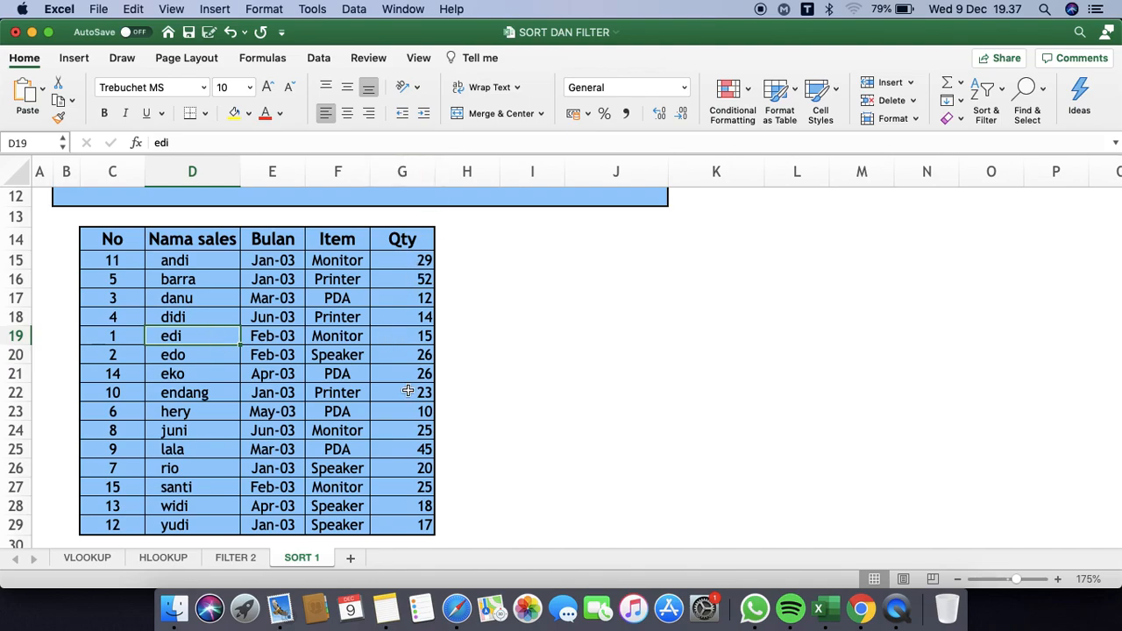
scroll(408, 390, down, 10)
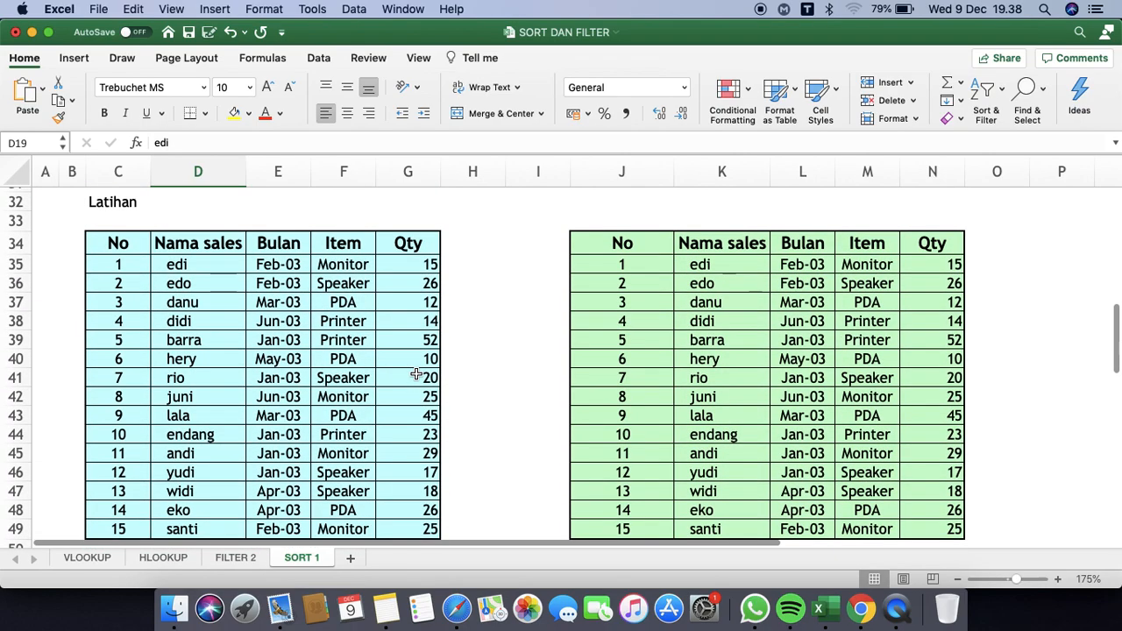
scroll(417, 374, down, 1)
scroll(416, 374, up, 1)
scroll(417, 375, down, 2)
click(417, 373)
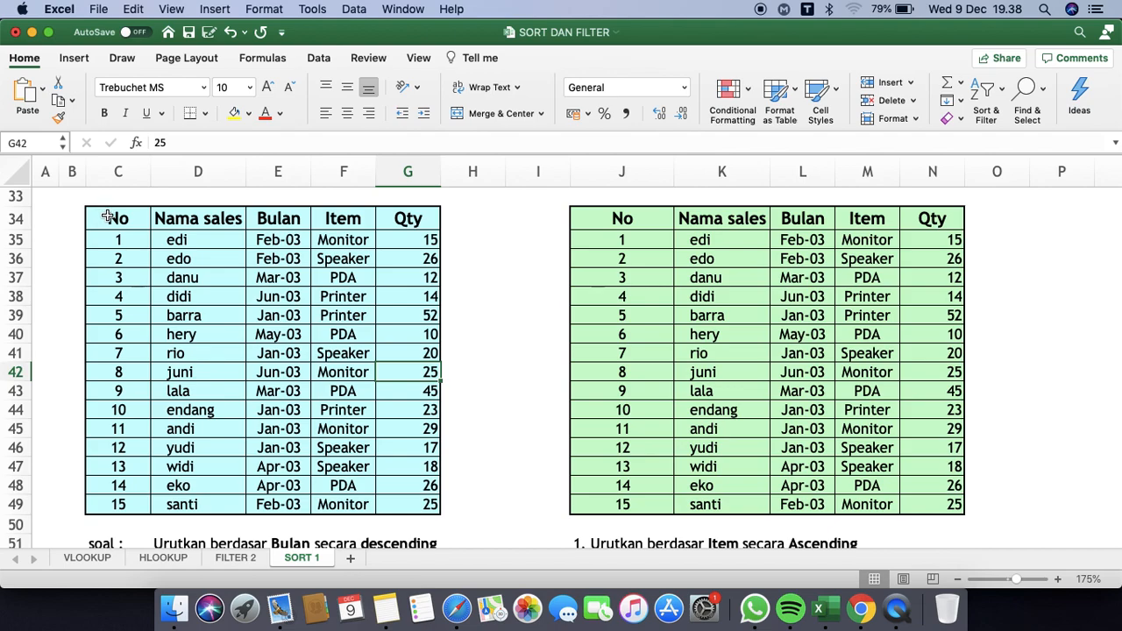
drag(107, 217, 427, 507)
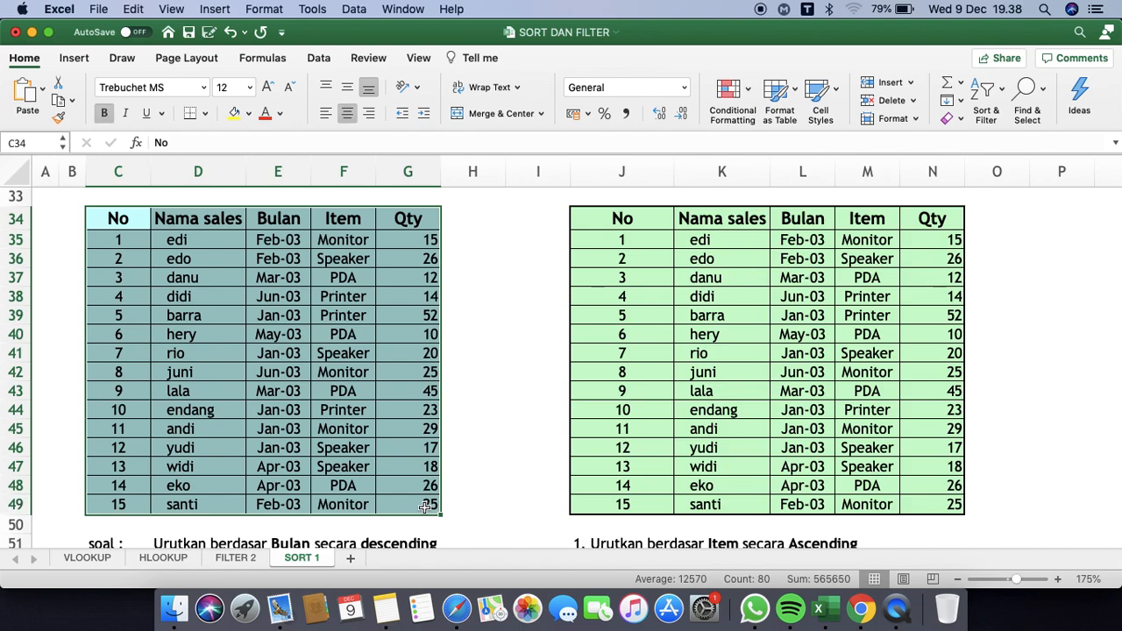
scroll(425, 507, down, 1)
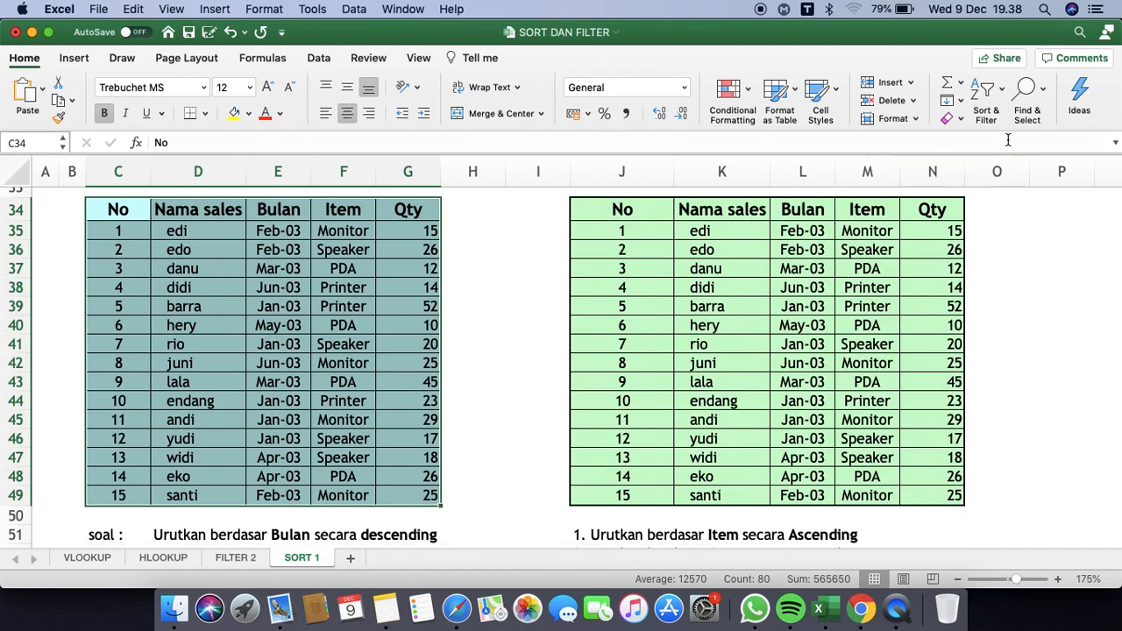
Custom-sort the selected practice table by Bulan, on values, oldest to newest, removing the second-level Qty criterion.
click(1006, 94)
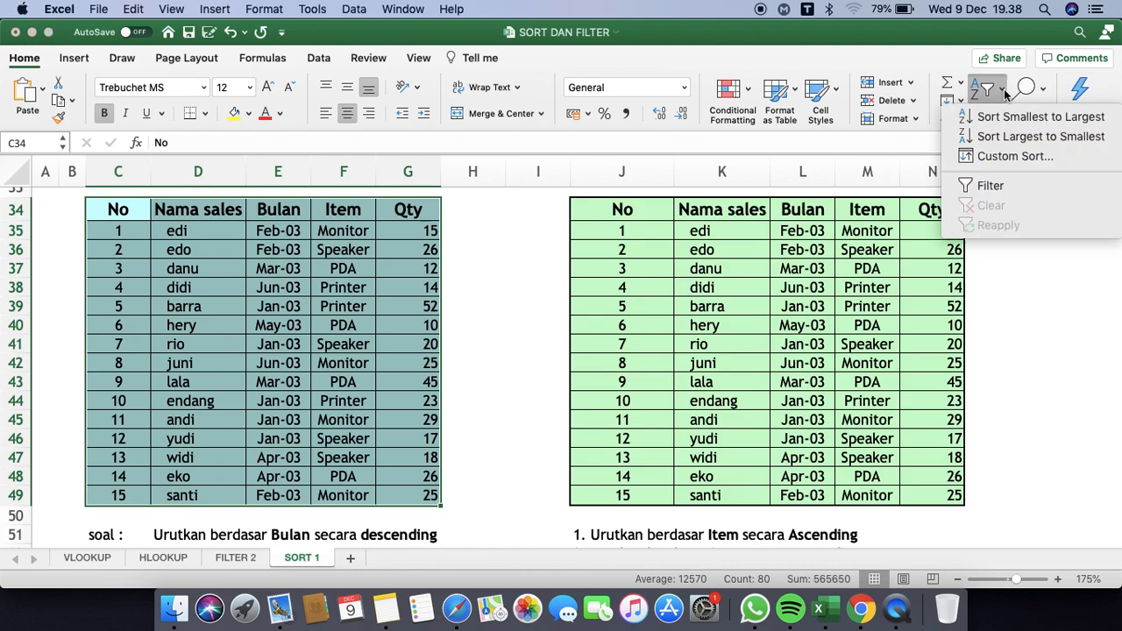
click(1019, 164)
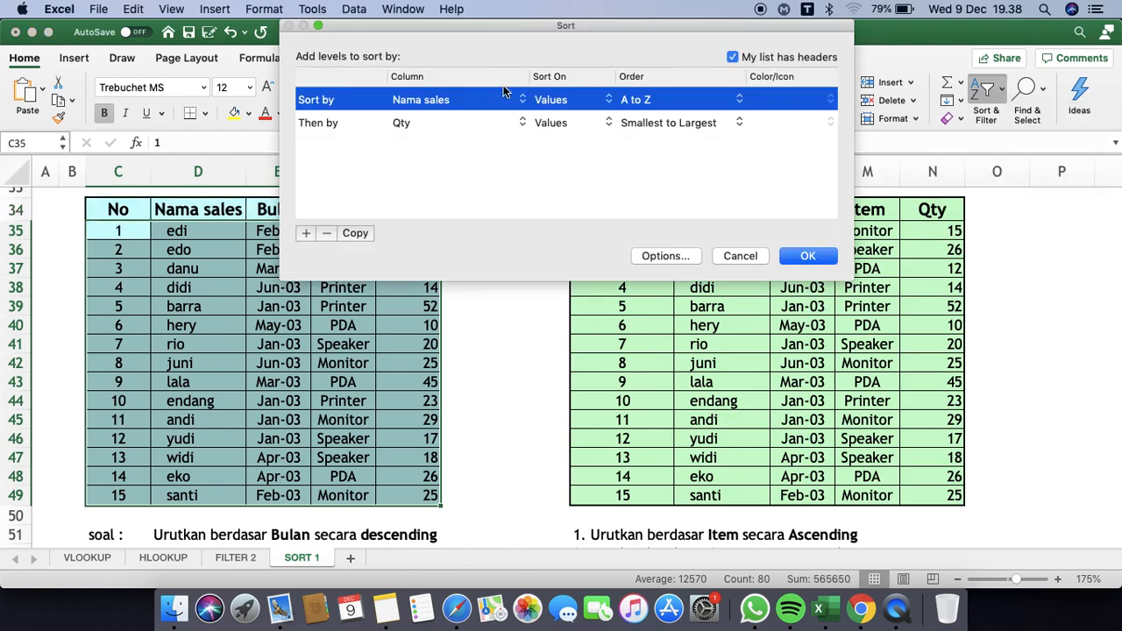
click(342, 124)
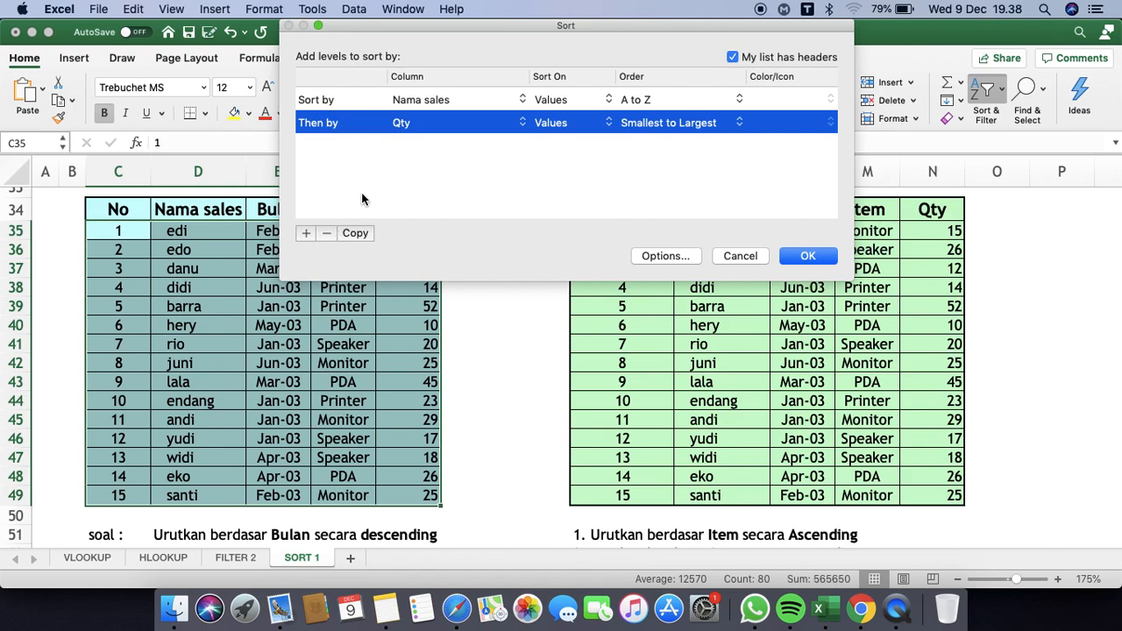
click(327, 233)
drag(578, 27, 745, 147)
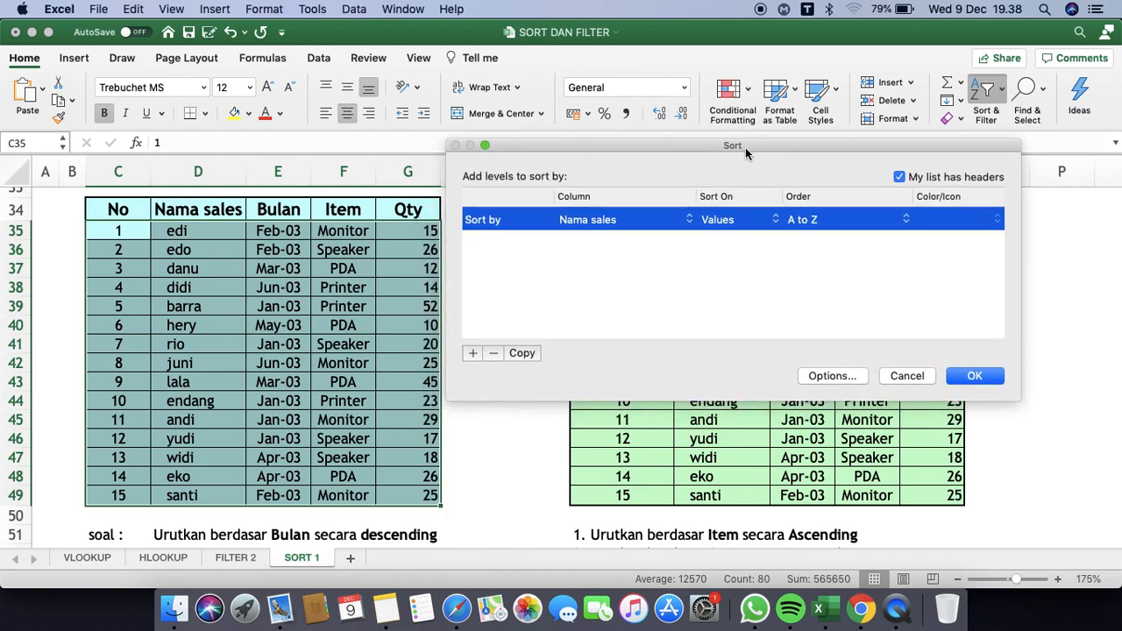
click(680, 221)
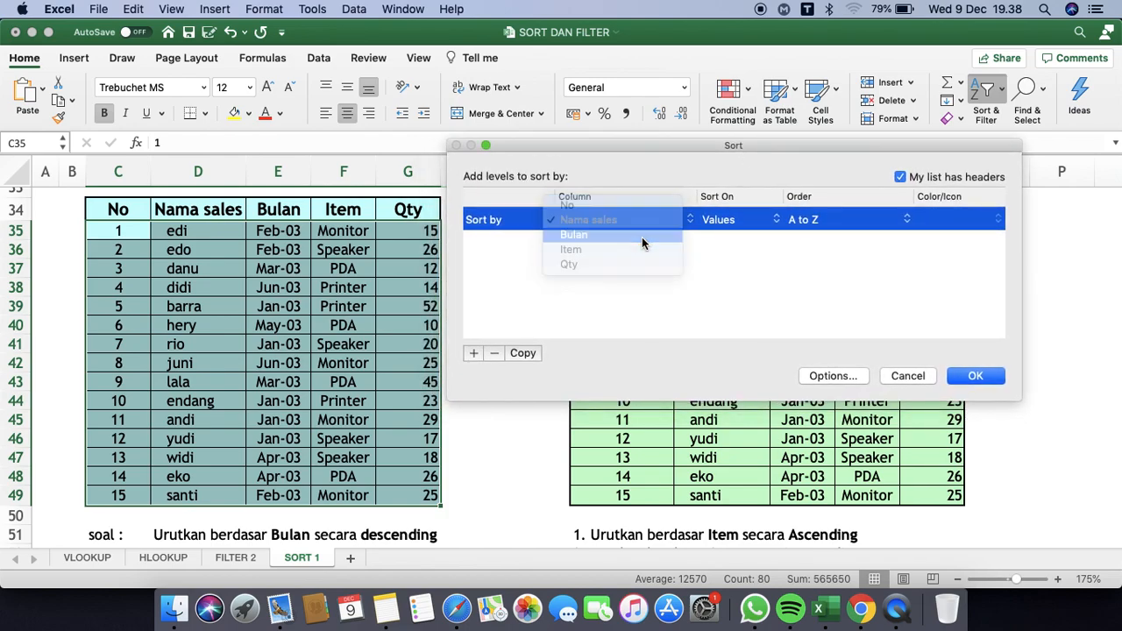
click(641, 237)
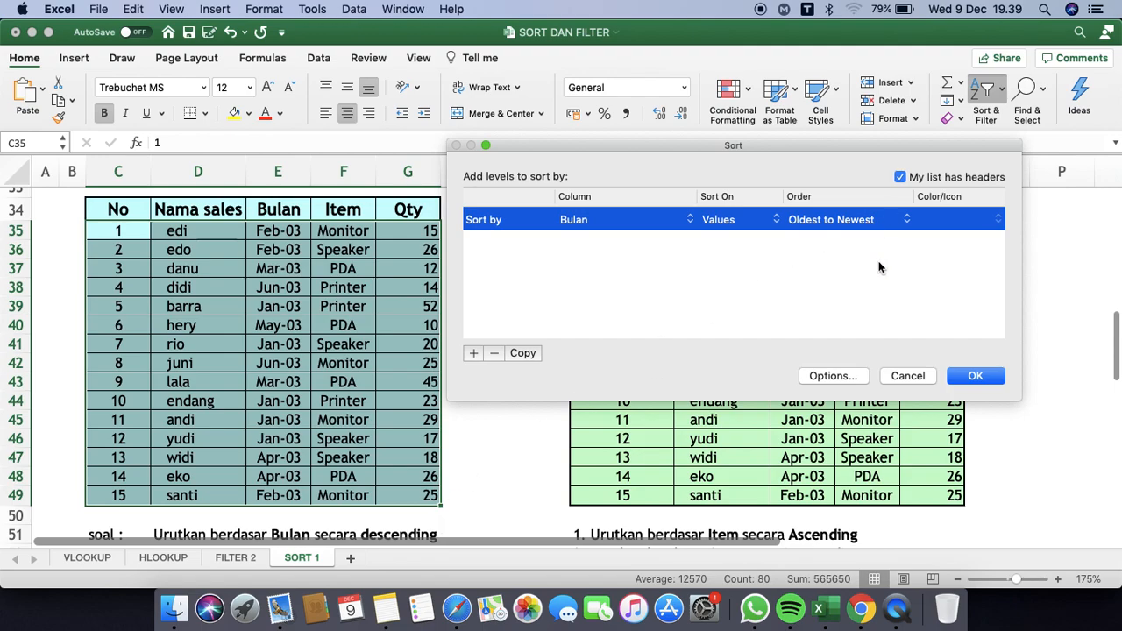
click(977, 376)
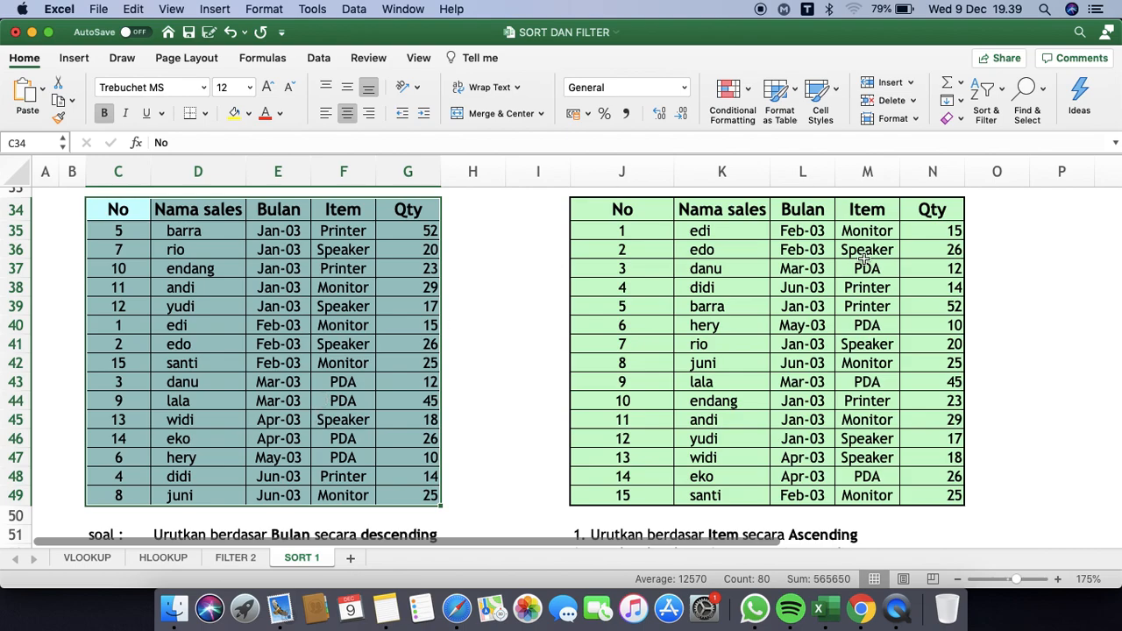
Reopen the custom sort for the practice table and set the Bulan level's order to Newest to Oldest.
click(1004, 94)
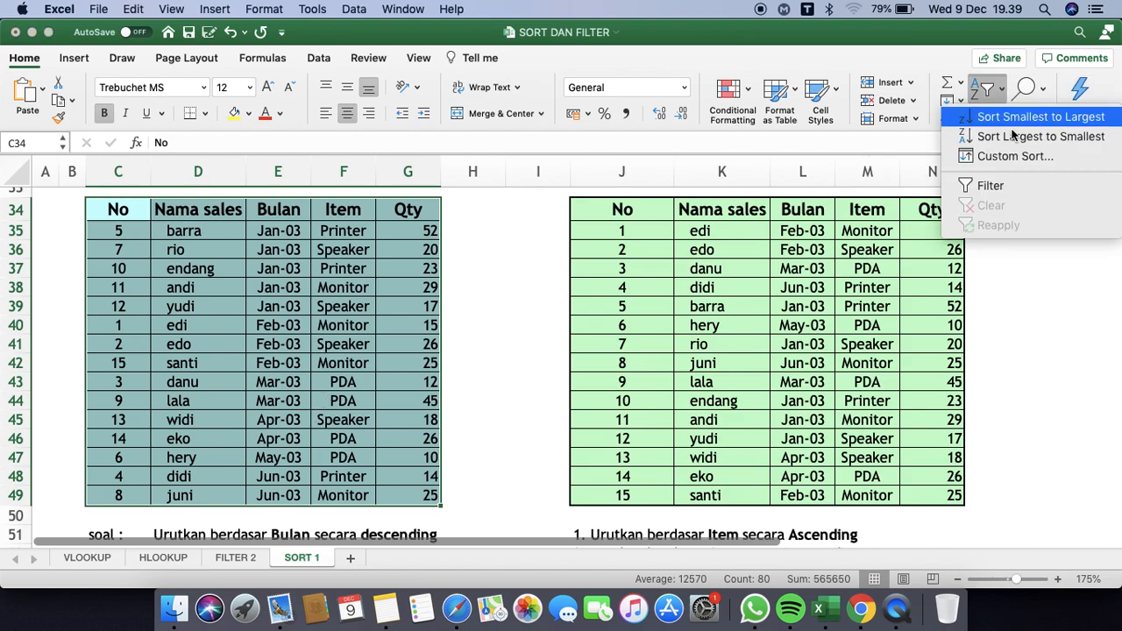
click(1006, 159)
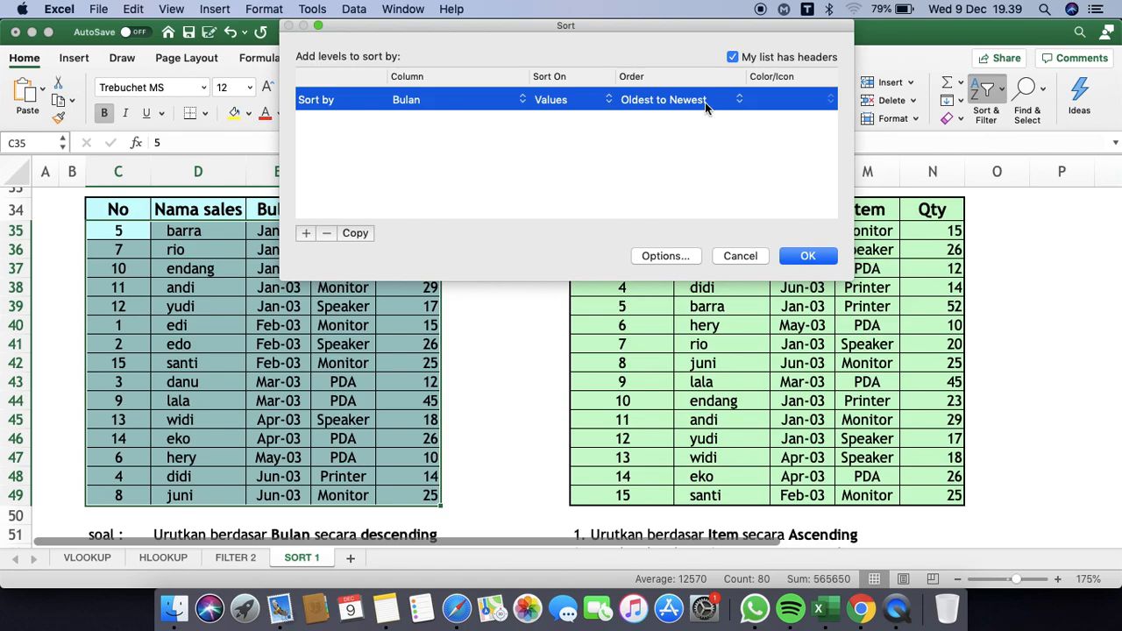
click(705, 101)
click(685, 121)
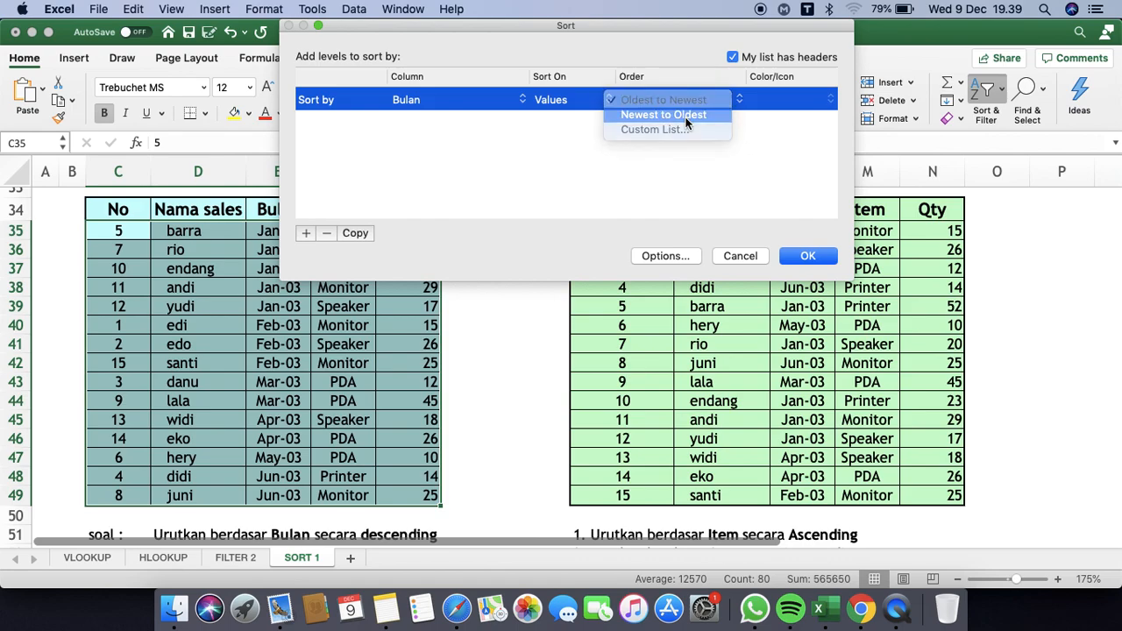
drag(663, 26, 776, 189)
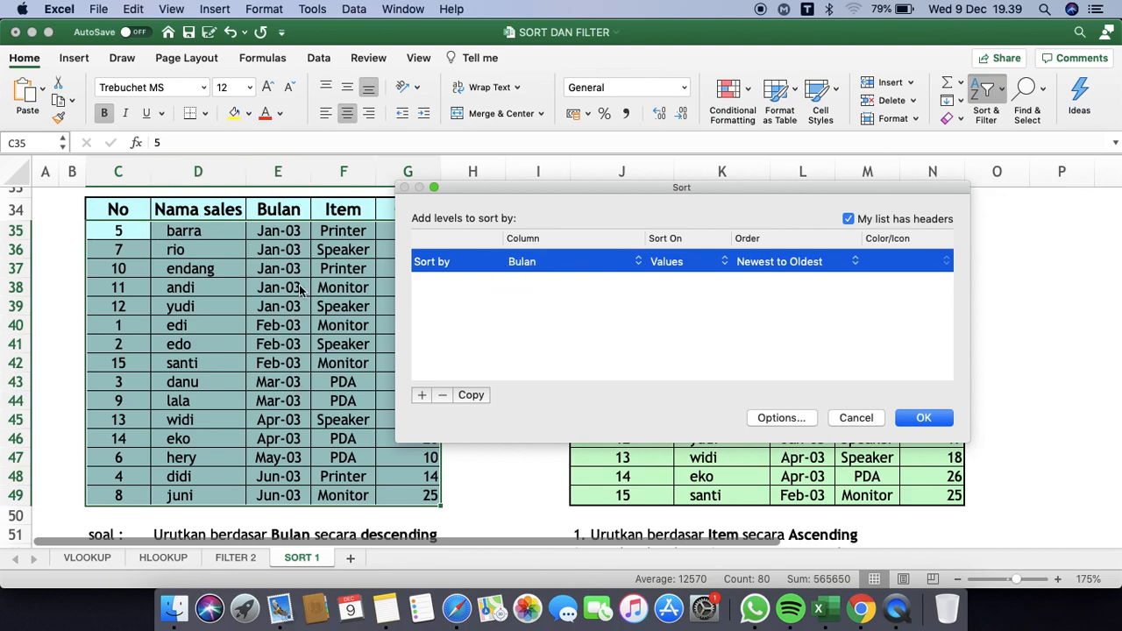
Try Nama sales and No as the practice table's sort column, checking the order options offered for each column type.
click(824, 262)
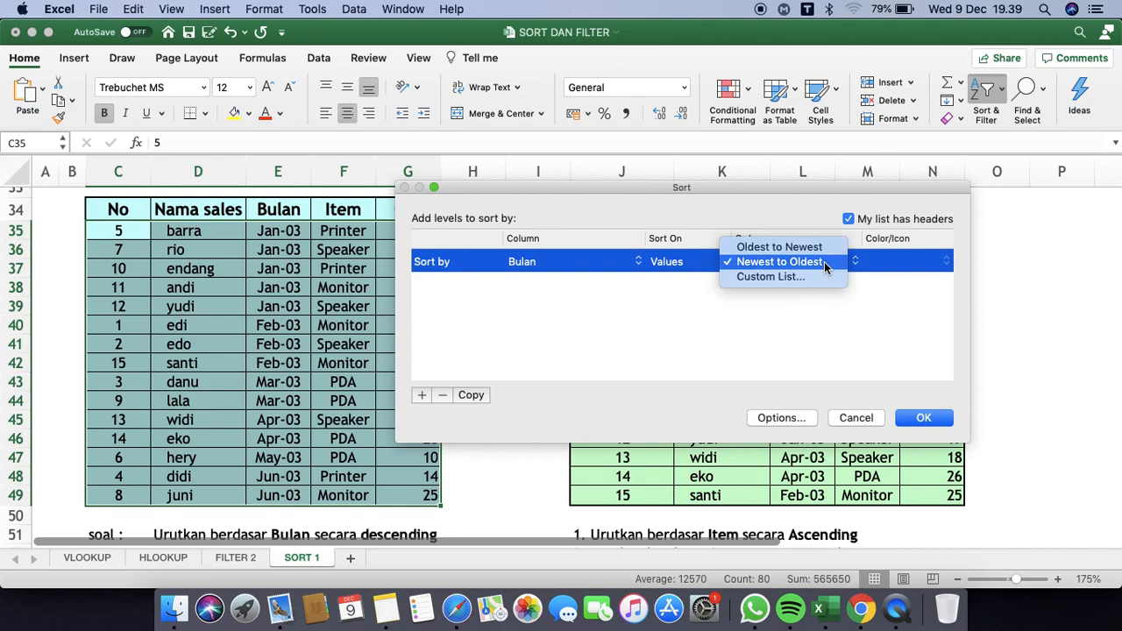
click(810, 313)
click(572, 263)
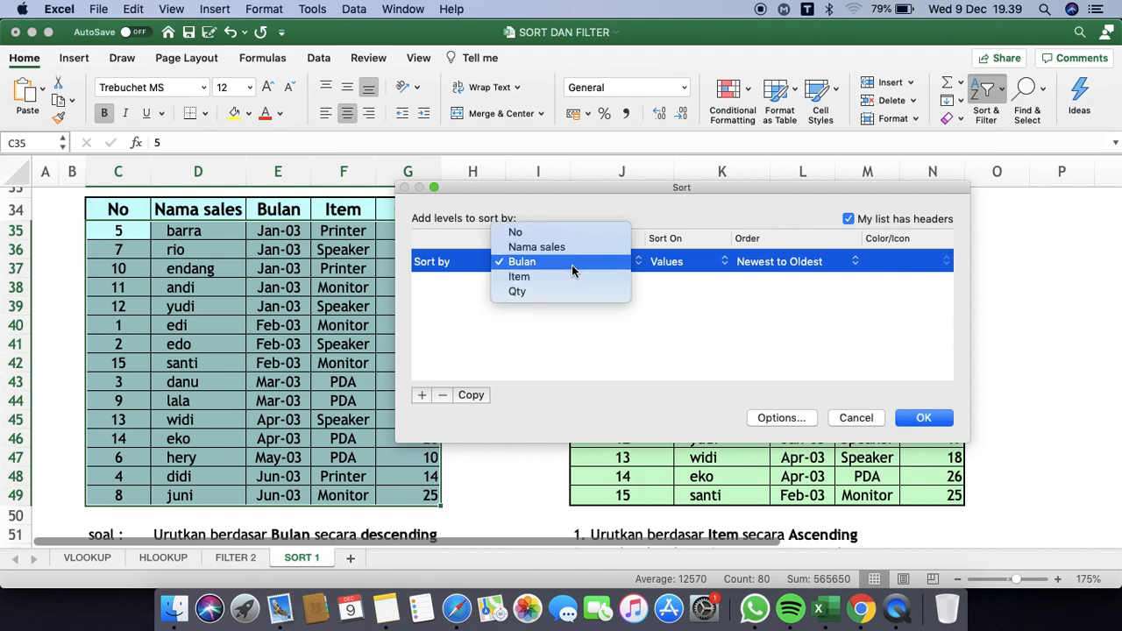
click(571, 249)
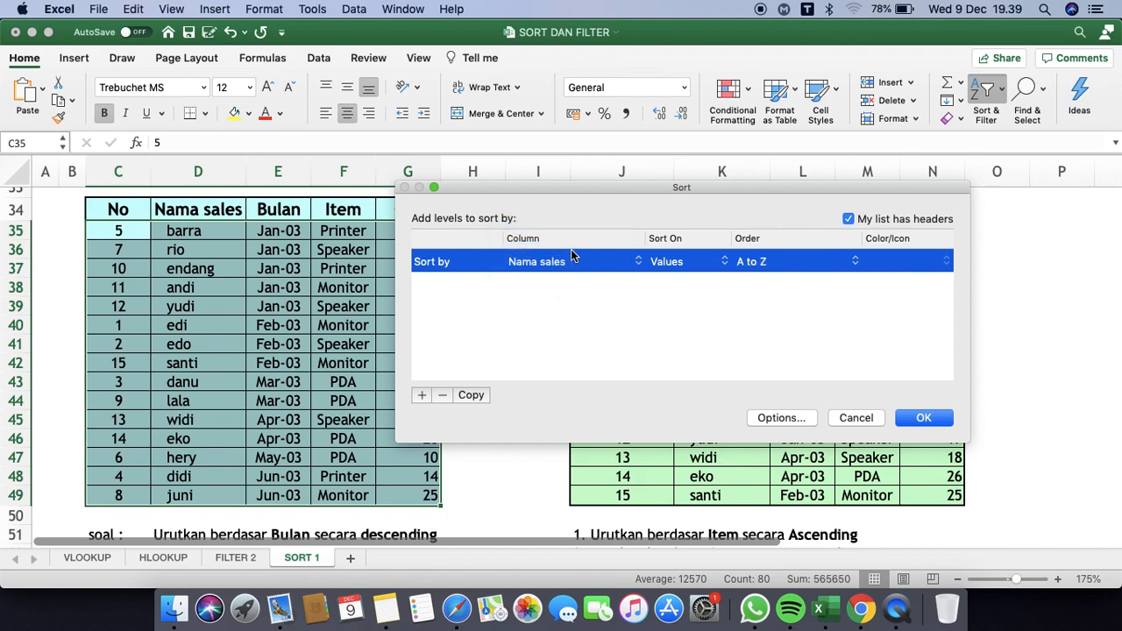
click(777, 267)
click(579, 347)
click(588, 260)
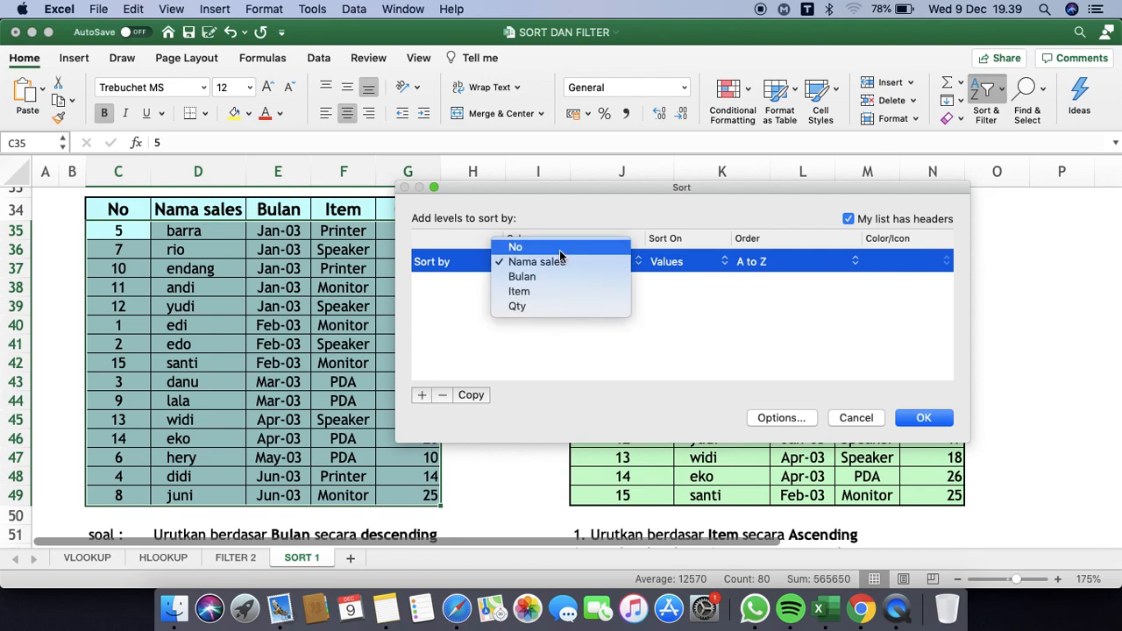
click(560, 252)
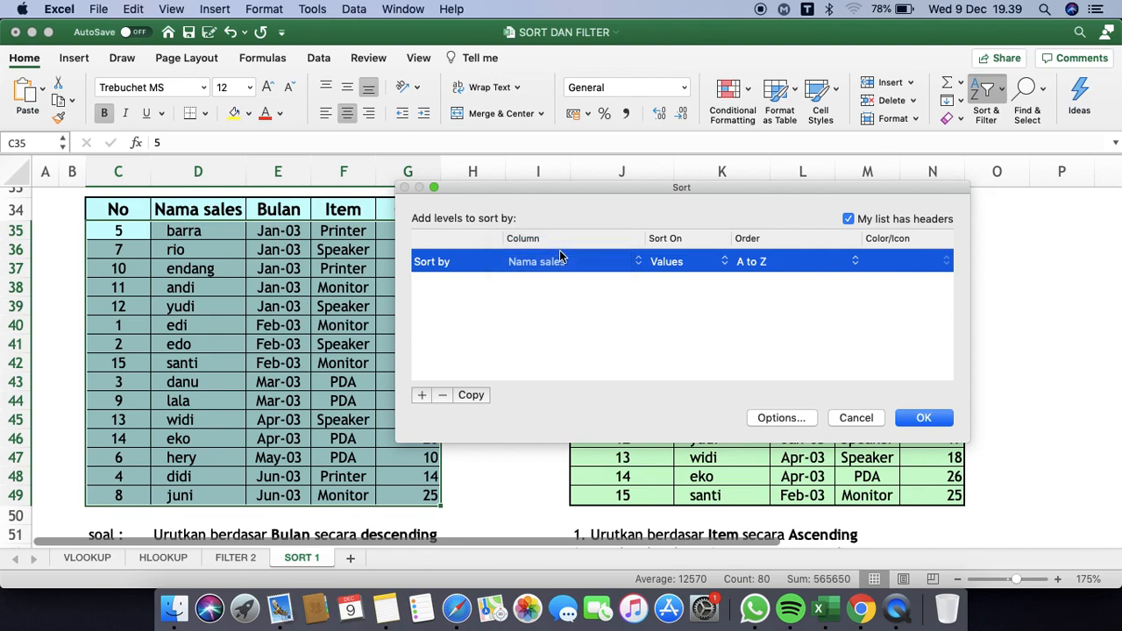
click(807, 265)
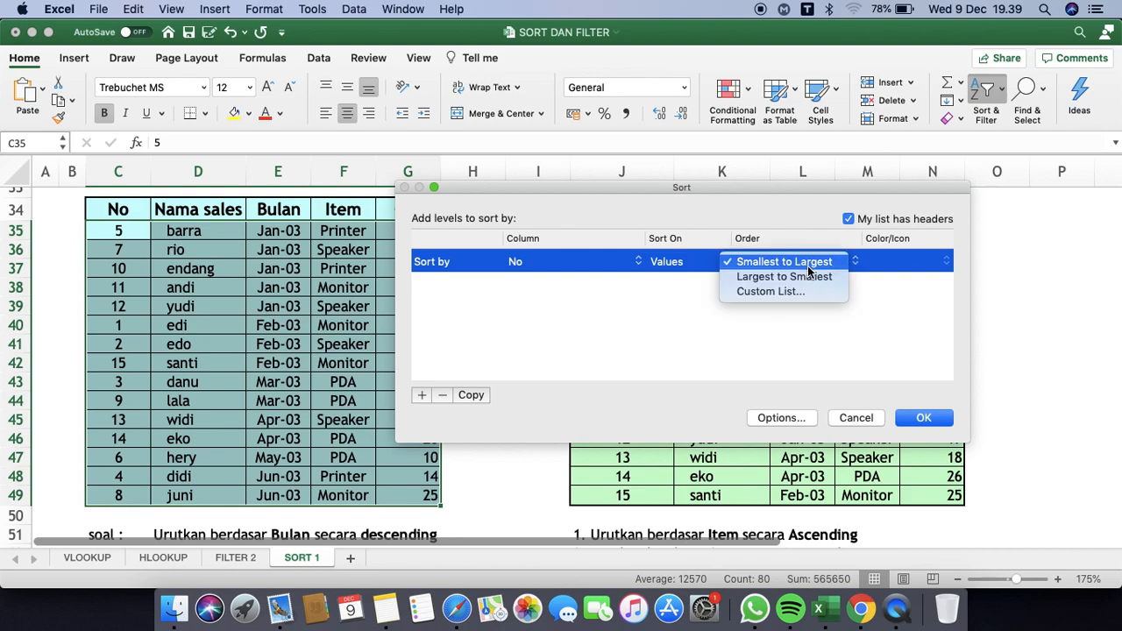
click(621, 333)
Set the sort level back to Bulan with Newest to Oldest order and apply it to the light-blue practice table.
click(594, 259)
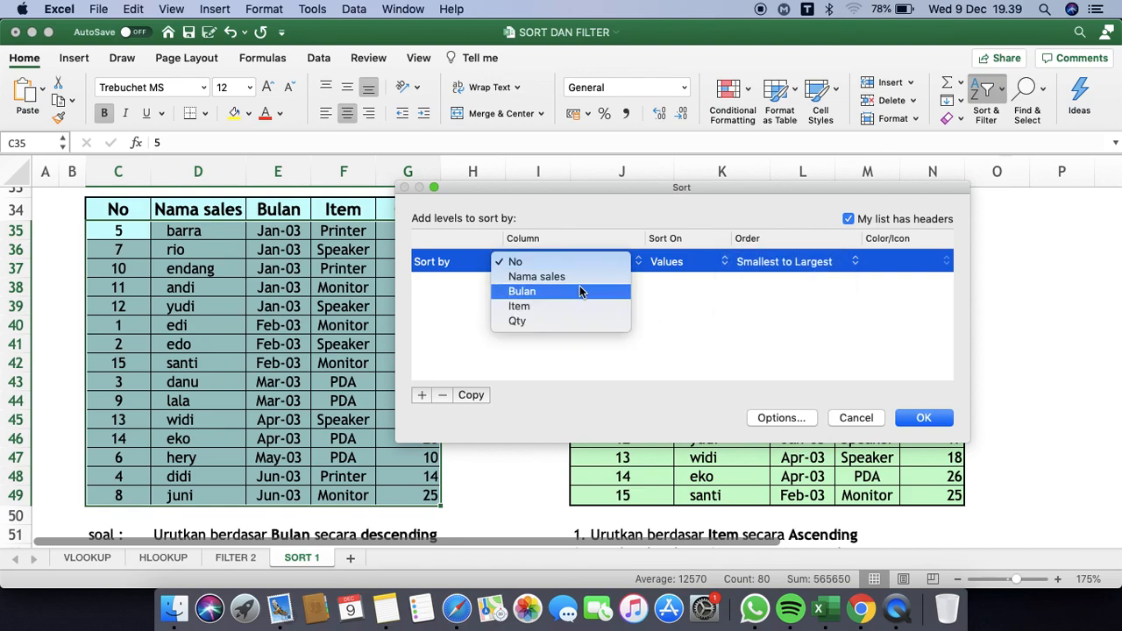
click(571, 292)
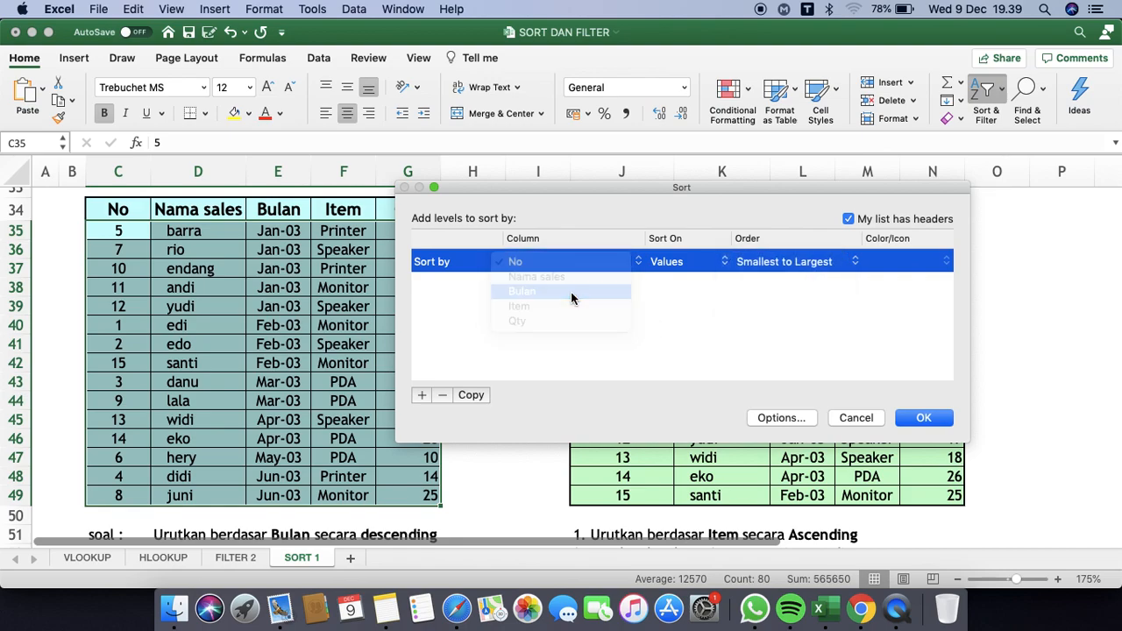
click(811, 263)
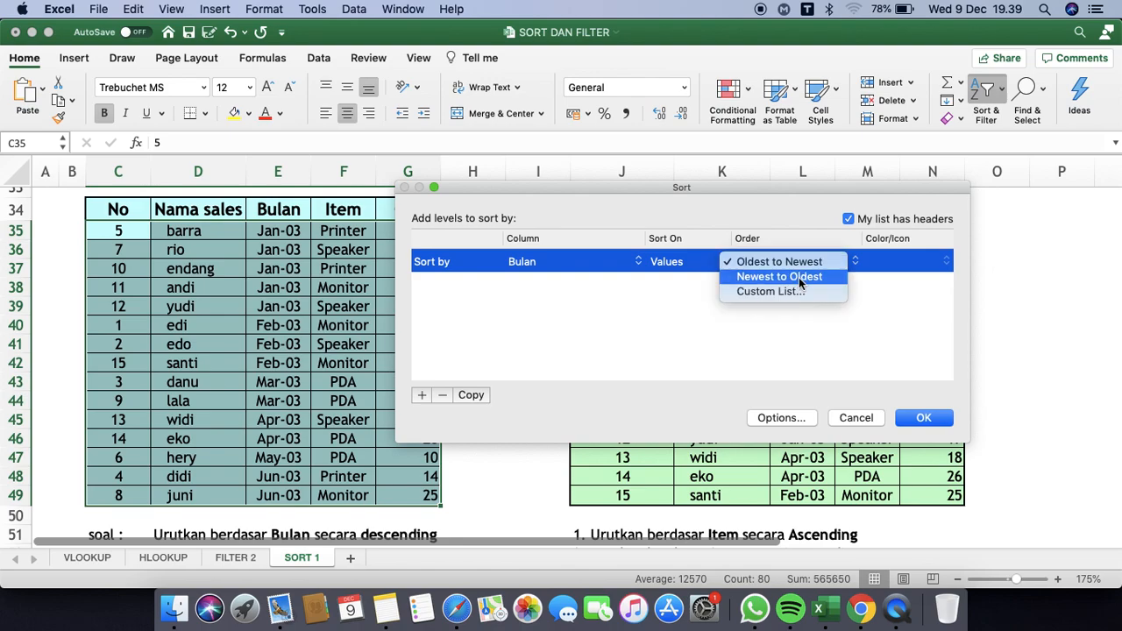
click(793, 280)
click(935, 419)
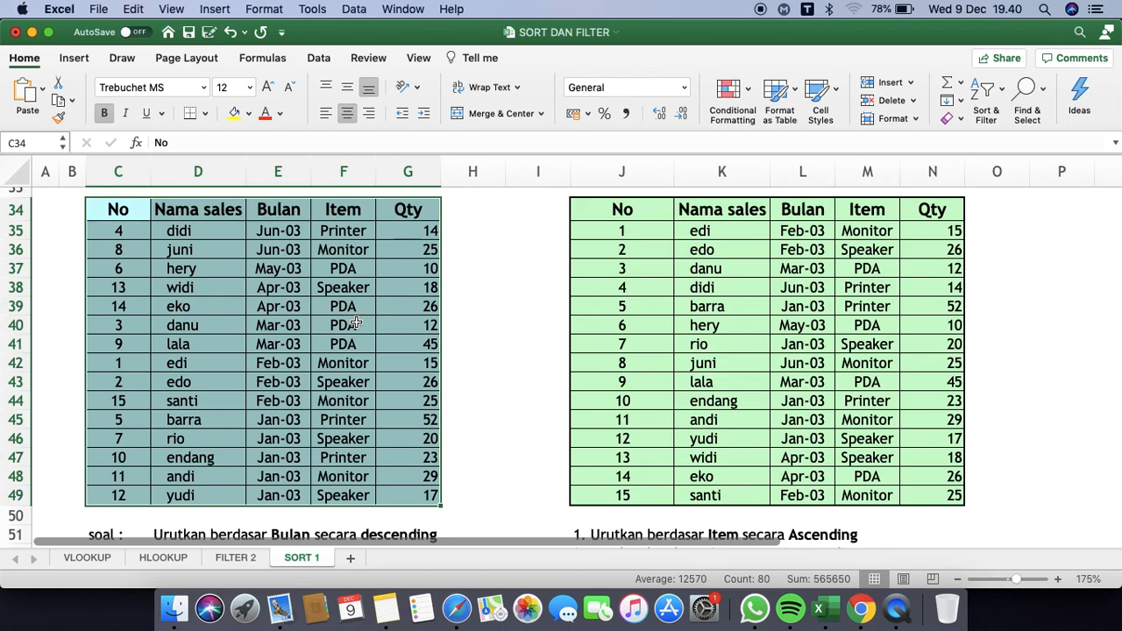
Examine the green practice table and the two sorting instructions written beneath it.
click(640, 363)
scroll(627, 359, right, 3)
scroll(628, 359, down, 1)
scroll(628, 359, right, 3)
scroll(628, 359, up, 1)
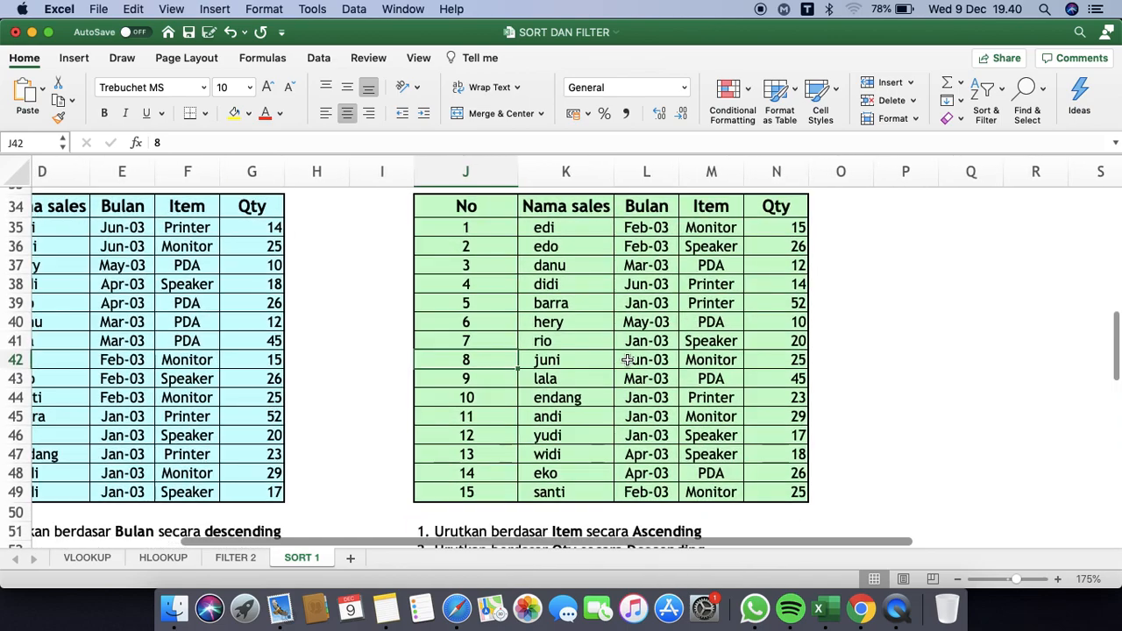
scroll(628, 359, down, 1)
scroll(628, 359, right, 3)
scroll(628, 359, up, 1)
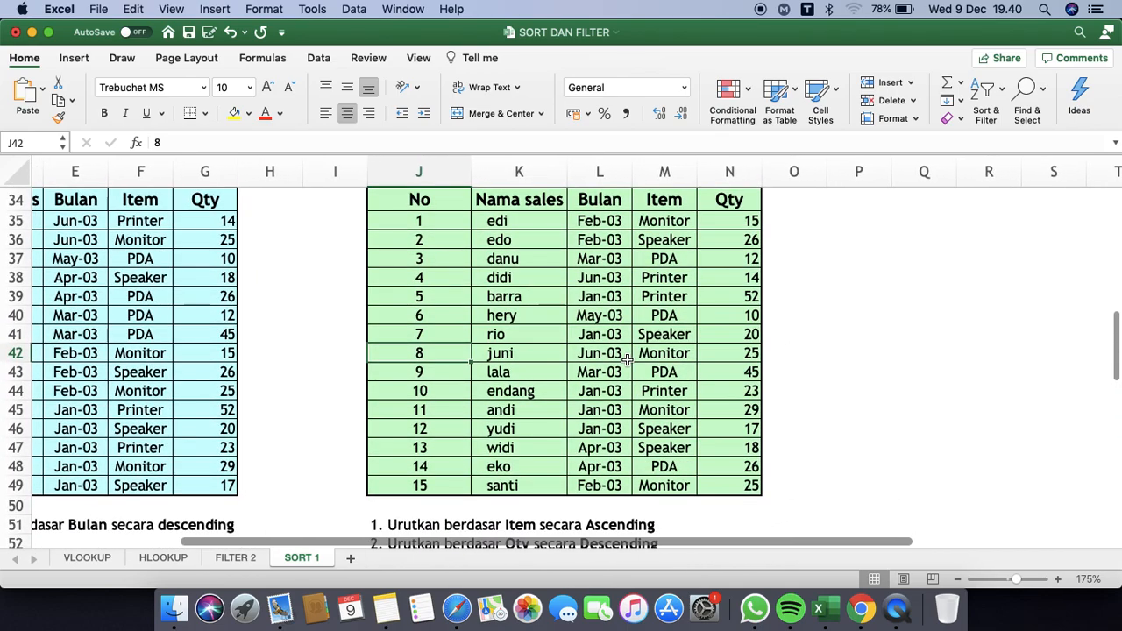
scroll(628, 360, down, 1)
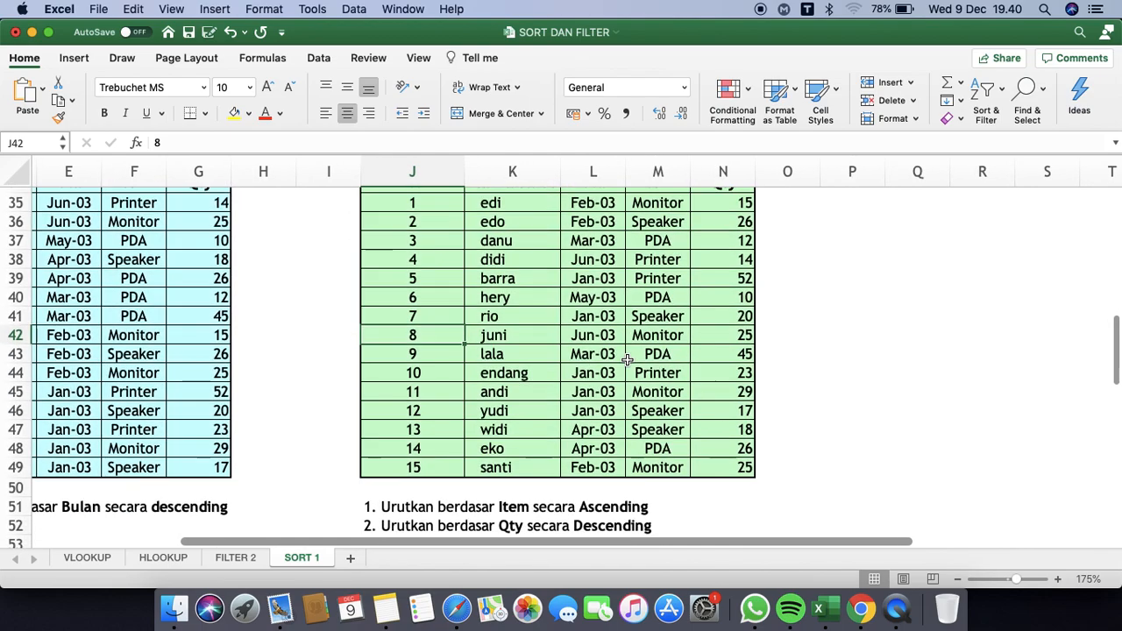
scroll(628, 360, down, 1)
scroll(628, 360, up, 1)
scroll(628, 359, down, 1)
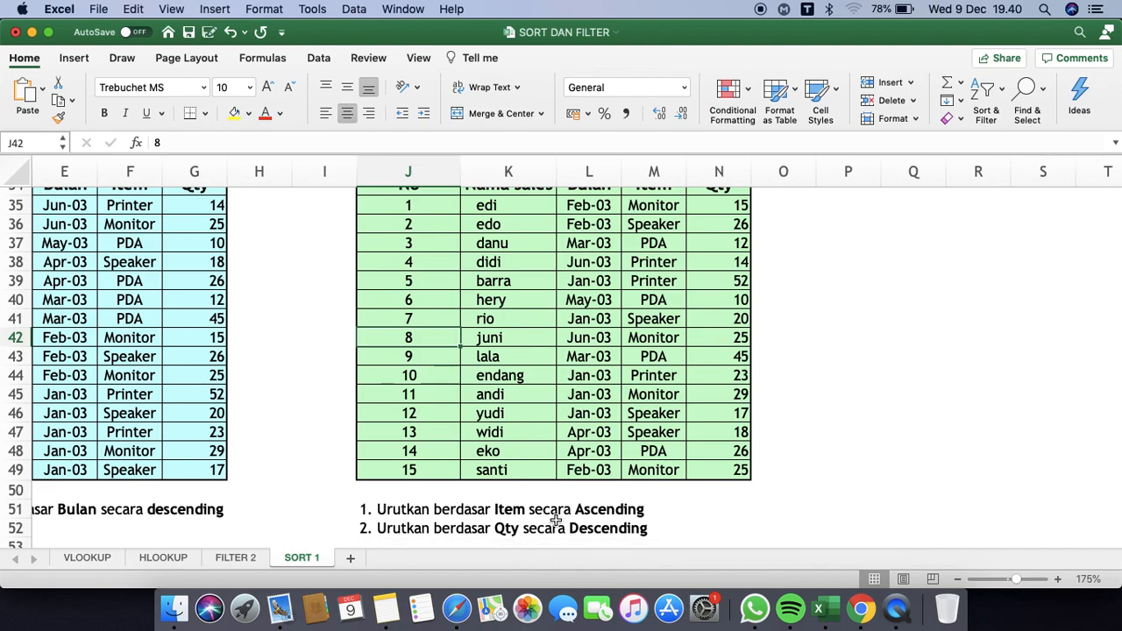
scroll(556, 521, down, 2)
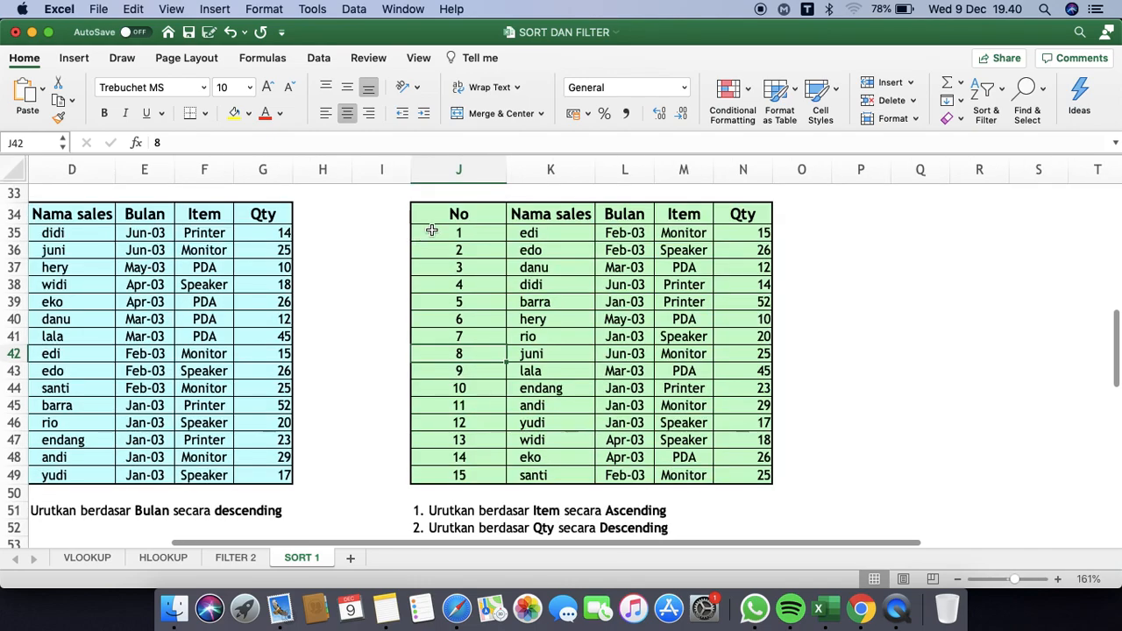
Select the green table J34:N49 with its headers and set up a custom sort by Item on values, A to Z.
drag(435, 219, 760, 474)
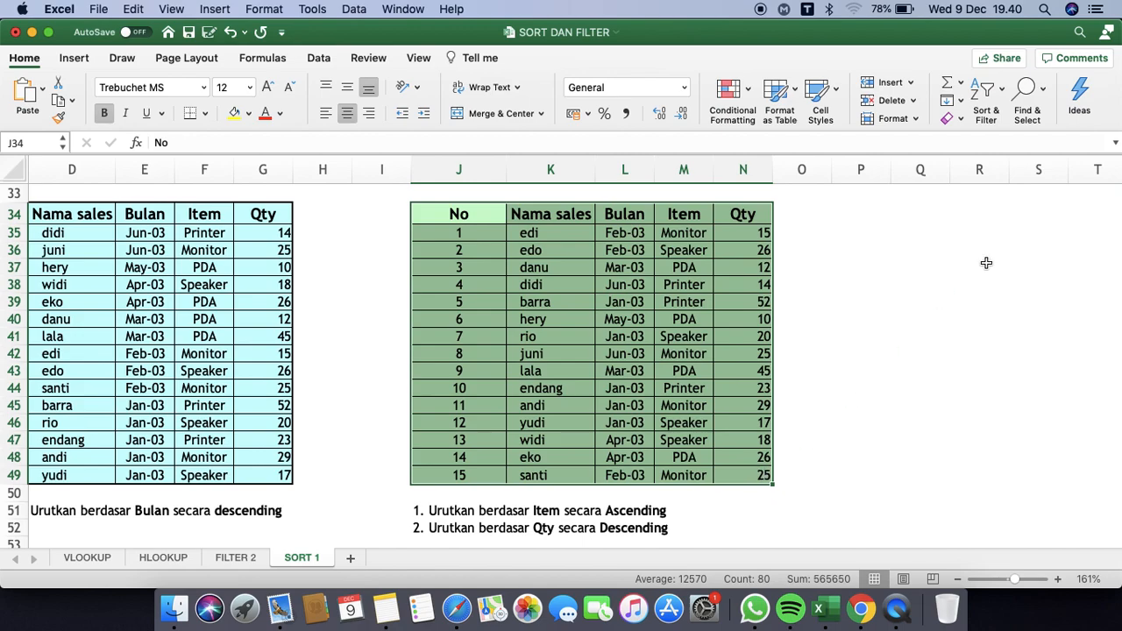
click(995, 108)
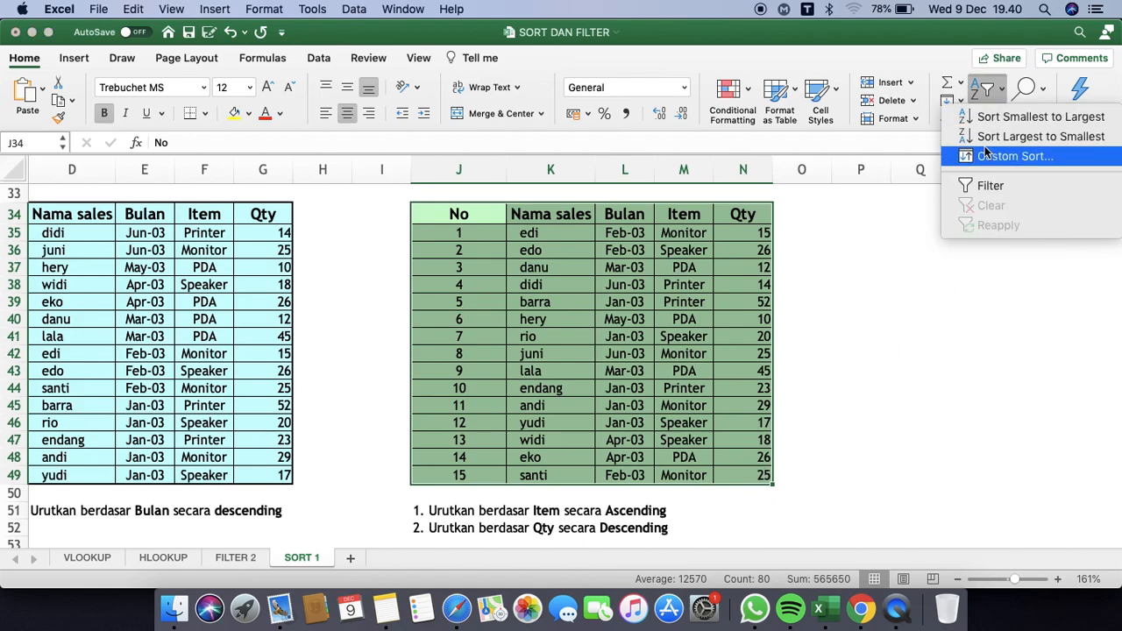
click(985, 151)
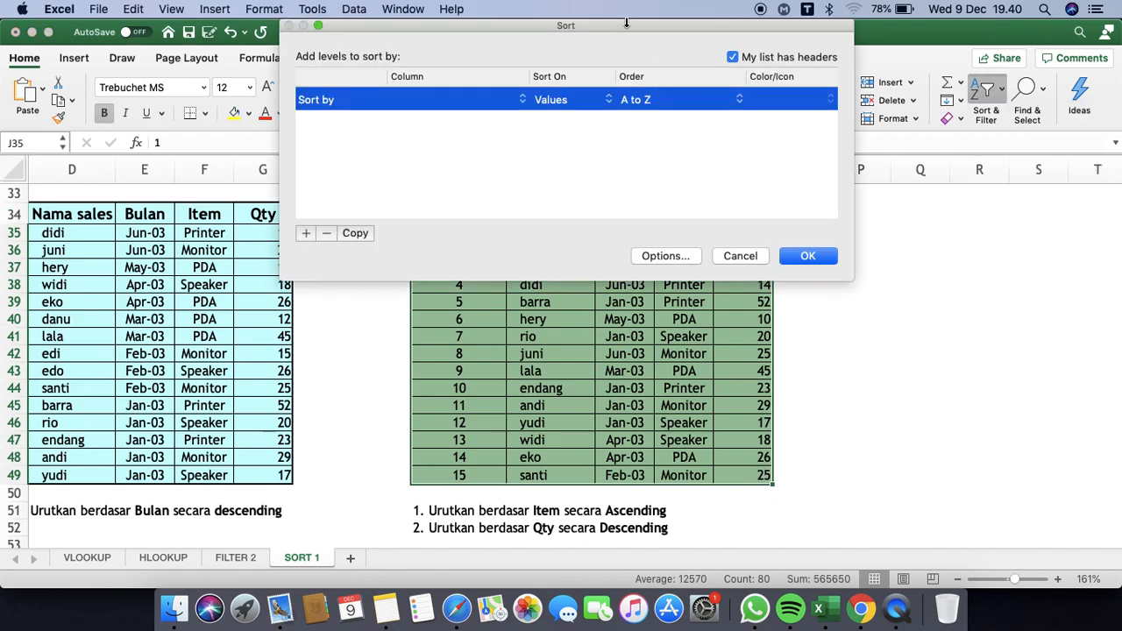
click(500, 101)
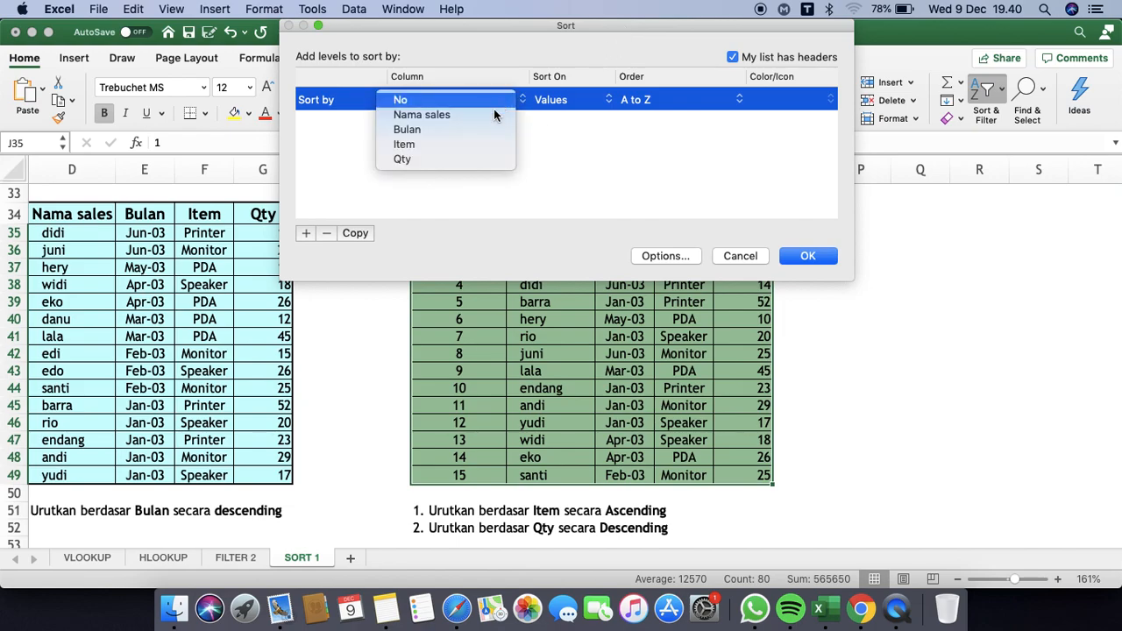
click(457, 144)
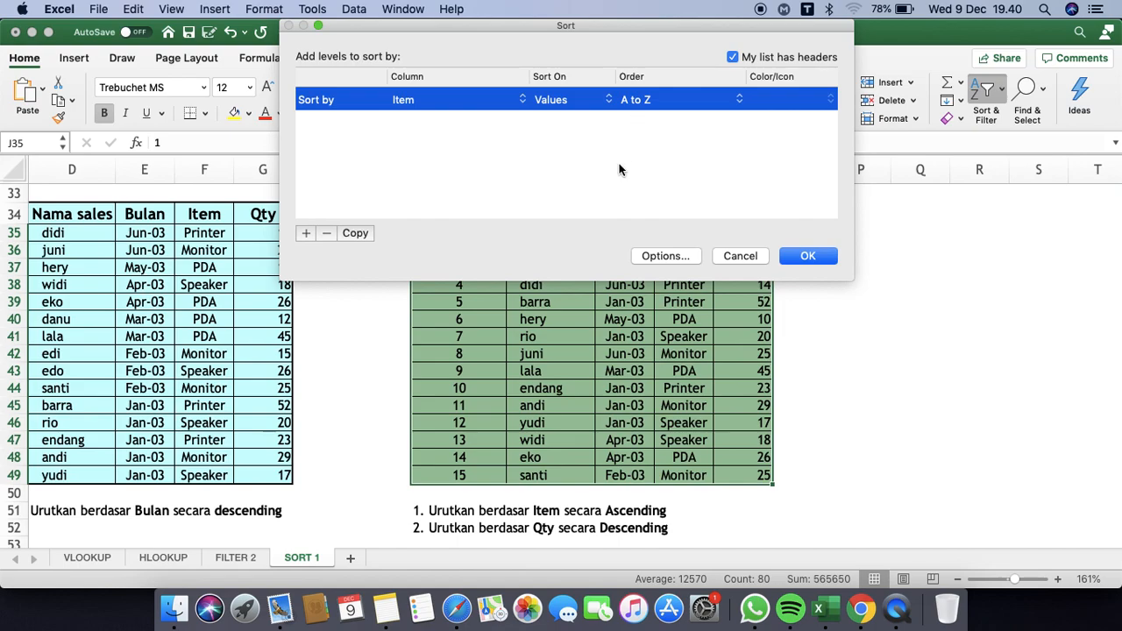
Add a second sort level by Qty on values, Largest to Smallest, and apply the sort to the green table.
click(304, 235)
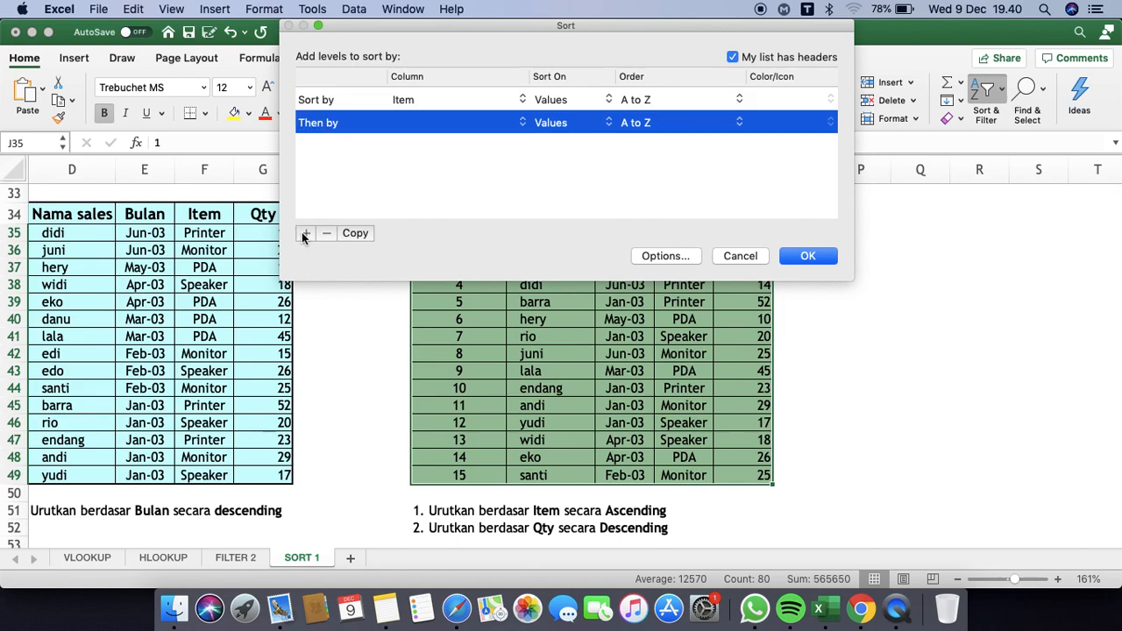
click(451, 124)
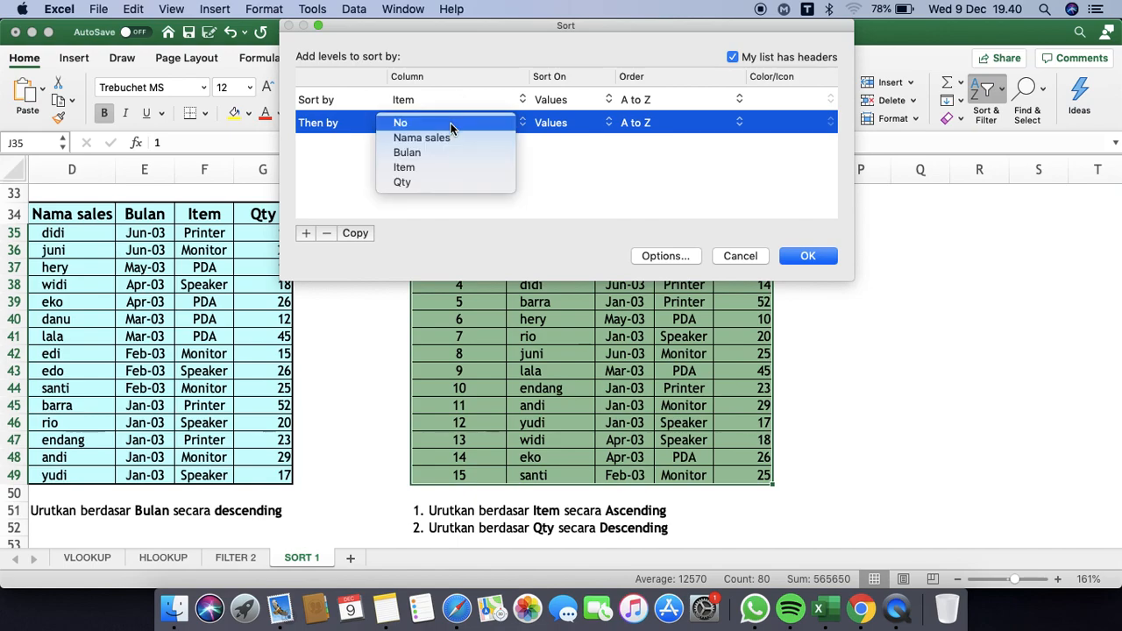
click(422, 181)
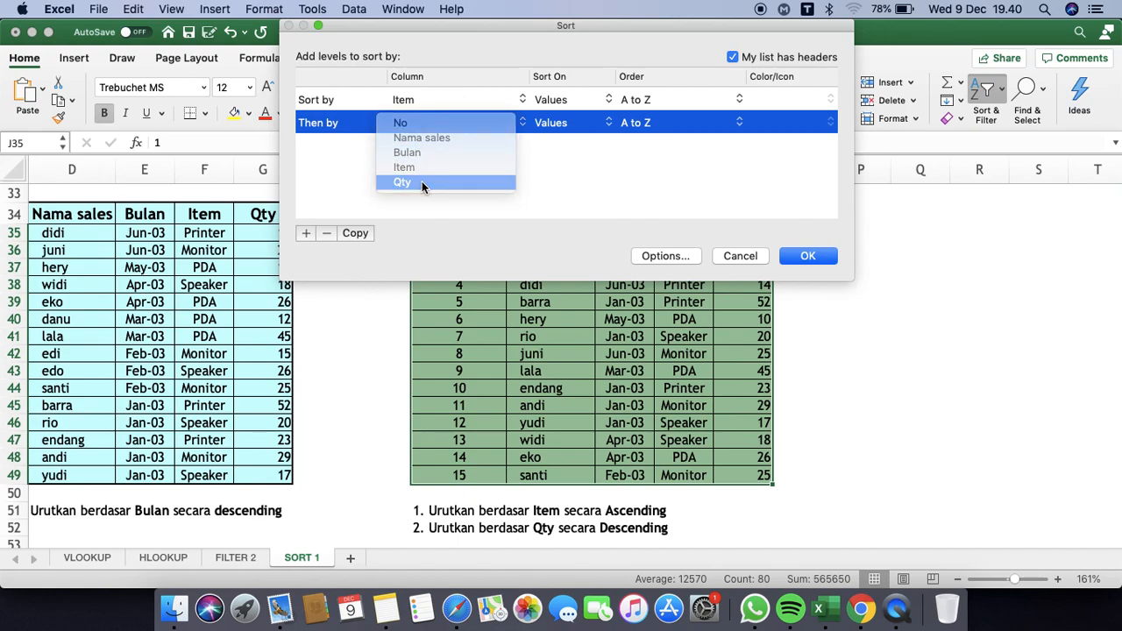
click(707, 125)
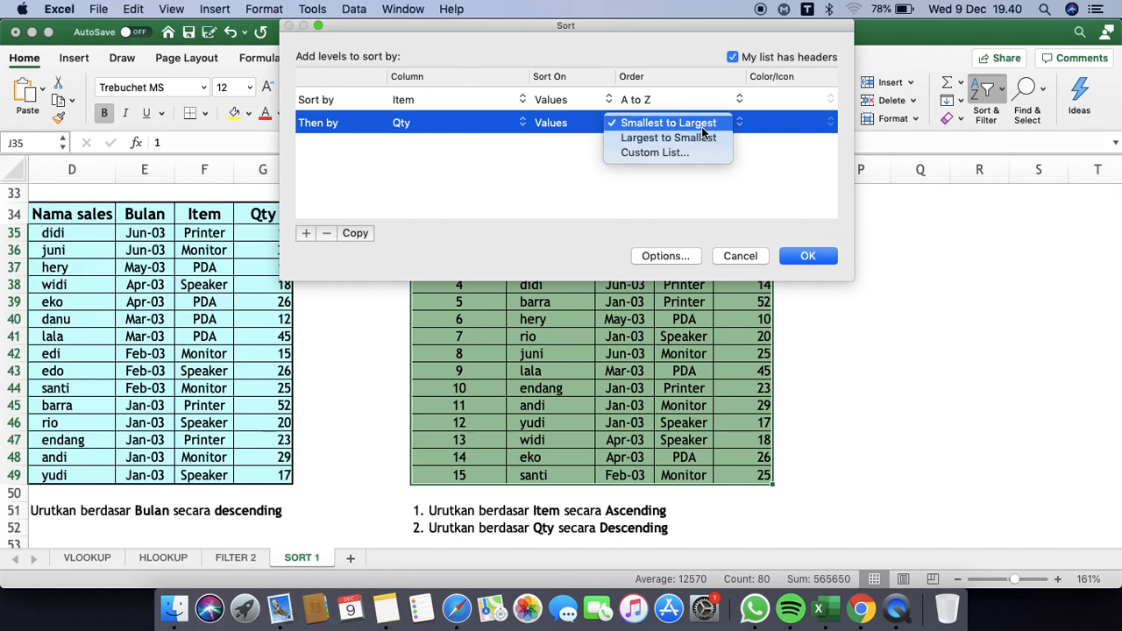
click(692, 139)
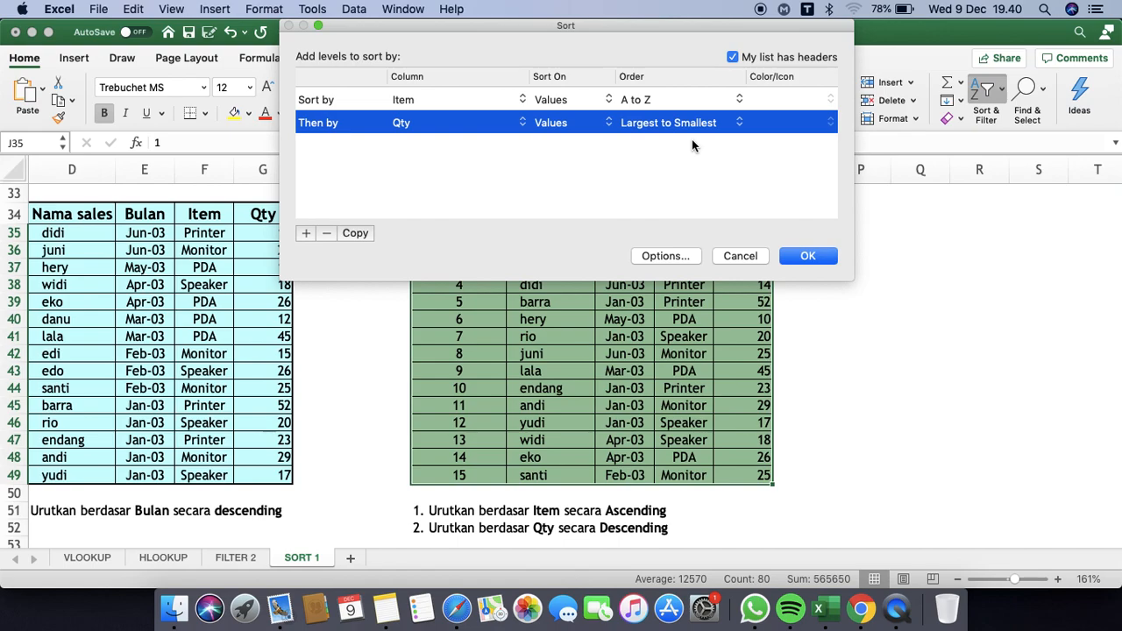
click(808, 256)
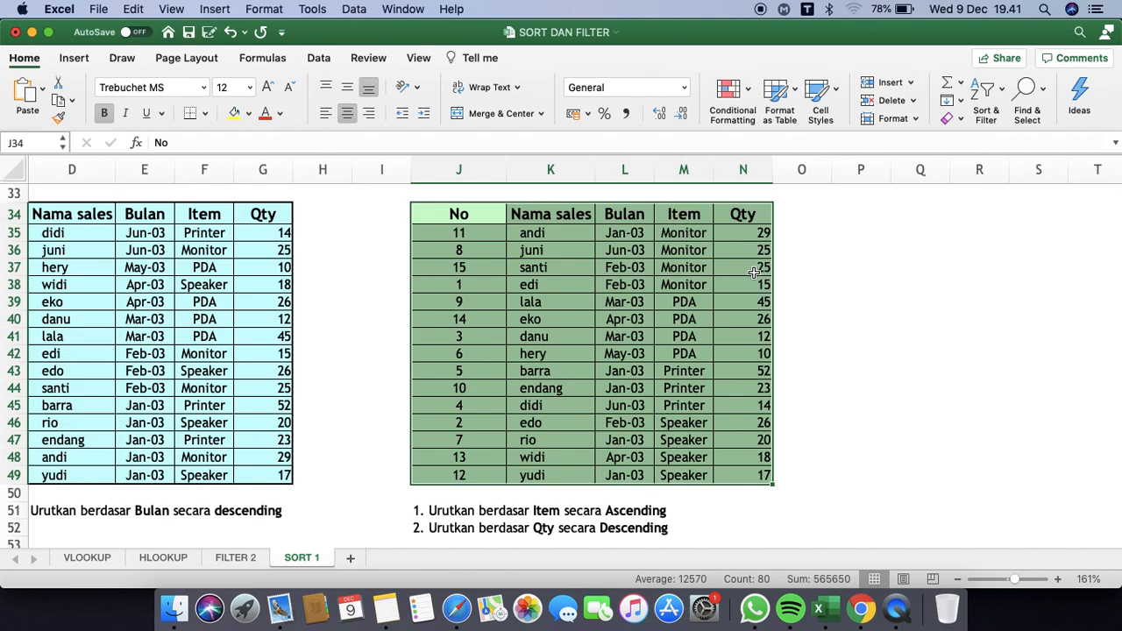
Re-sort the green table with the second-level Qty order set to Smallest to Largest.
click(998, 93)
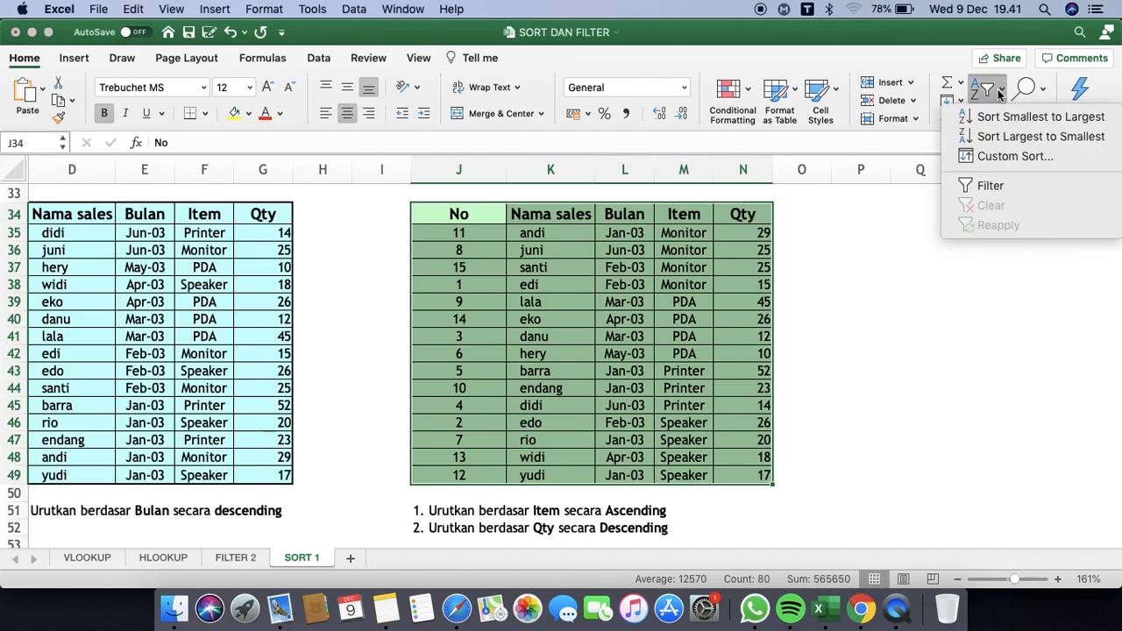
click(988, 157)
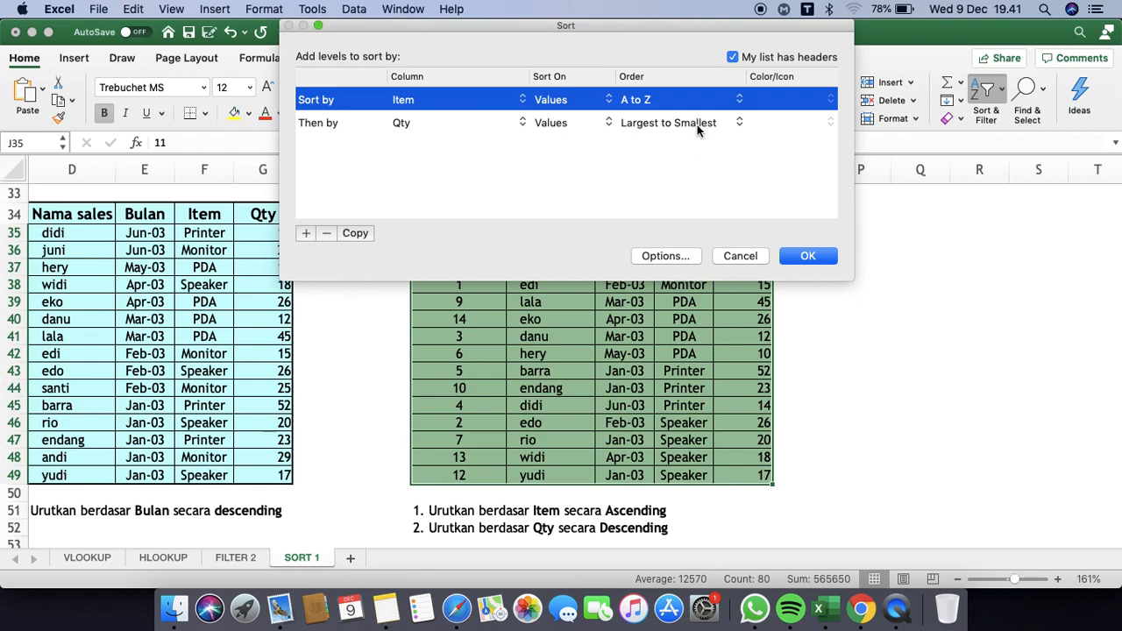
click(697, 124)
click(721, 128)
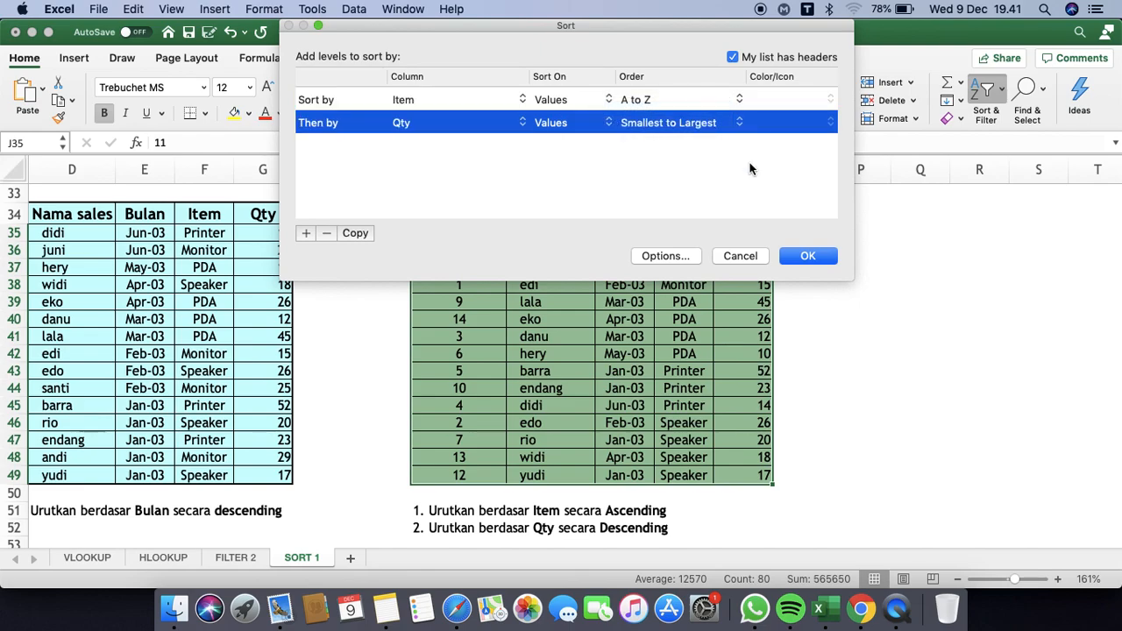
click(809, 256)
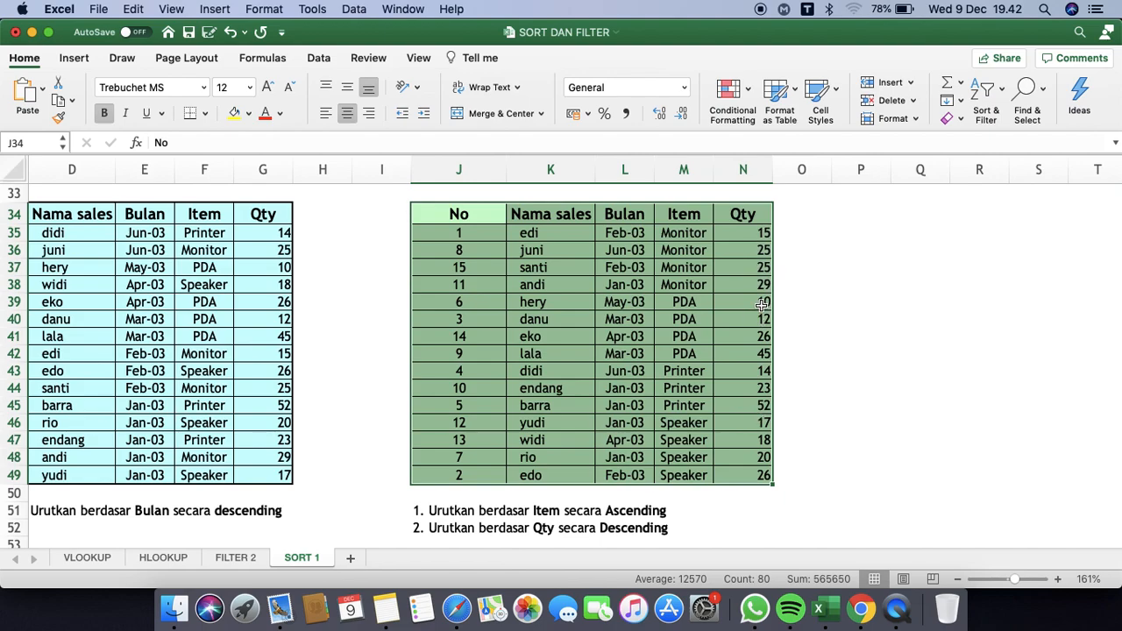
Reopen the green table's custom sort, set the Qty level to Largest to Smallest, and apply it.
click(1006, 90)
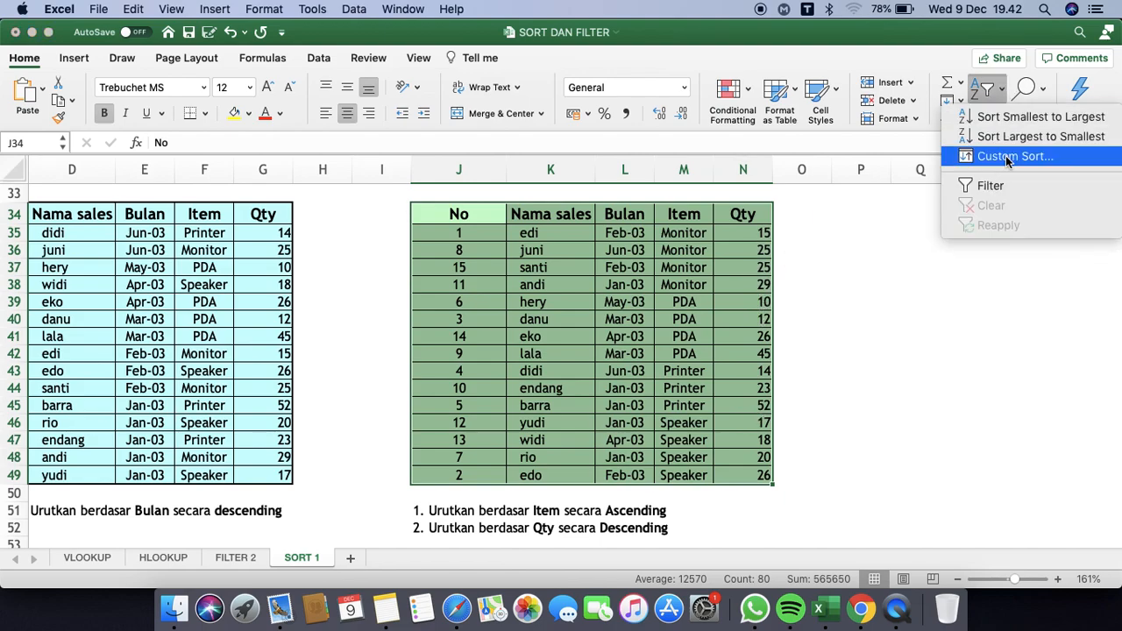
click(1006, 155)
click(700, 130)
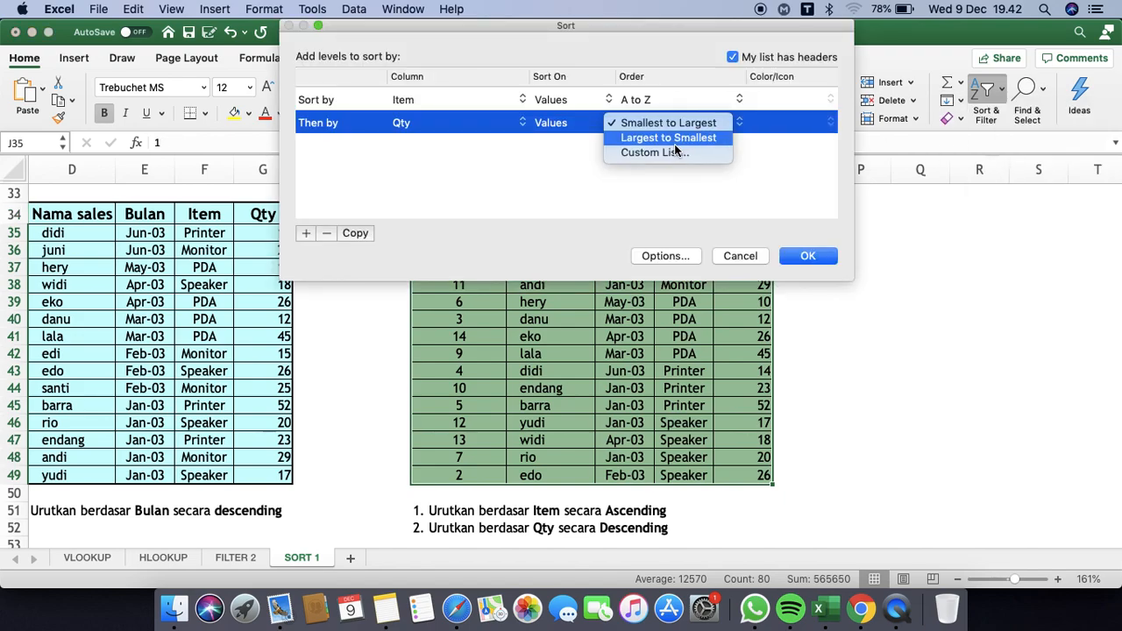
click(672, 141)
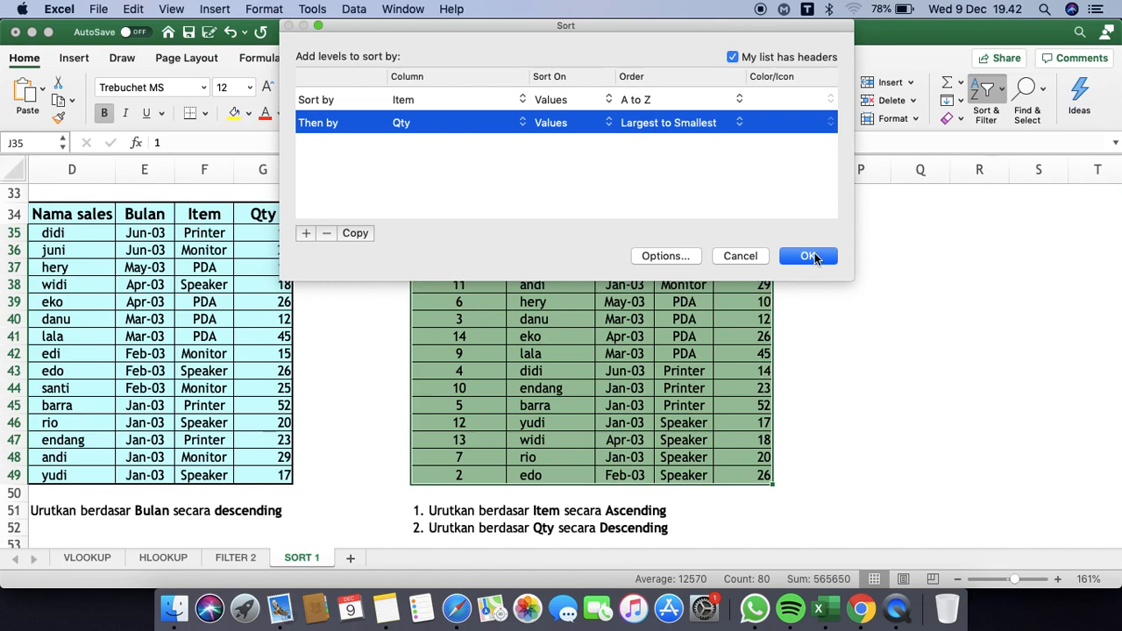
click(808, 256)
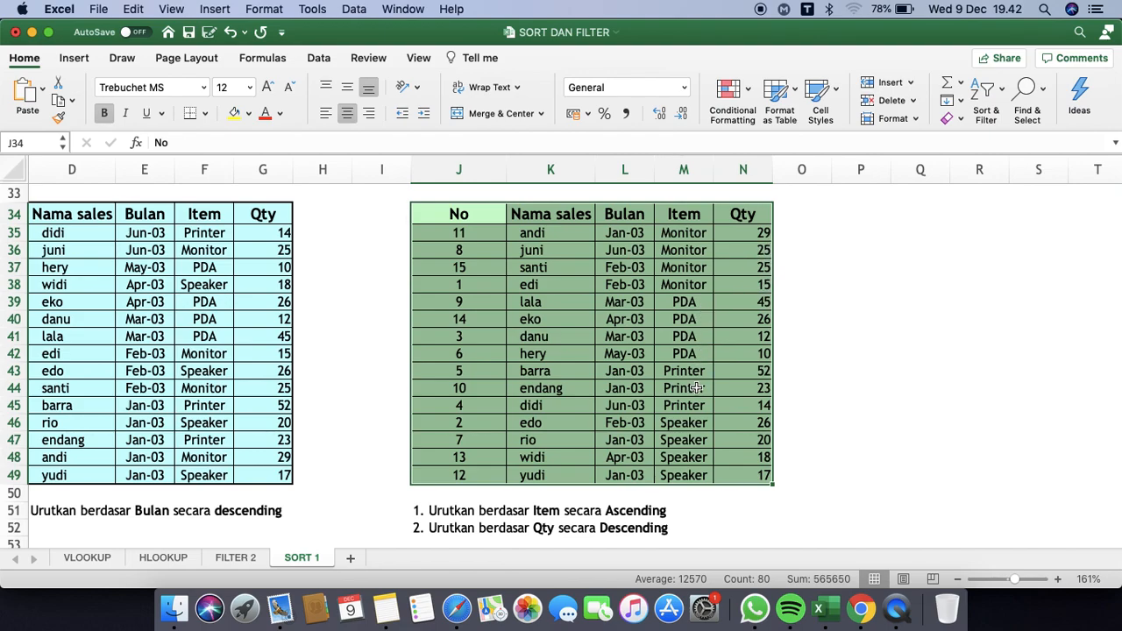
Select the orange table C55:G70 with its headers and set up a custom sort by Bulan on values, Oldest to Newest.
click(372, 491)
scroll(370, 489, down, 3)
scroll(370, 489, left, 2)
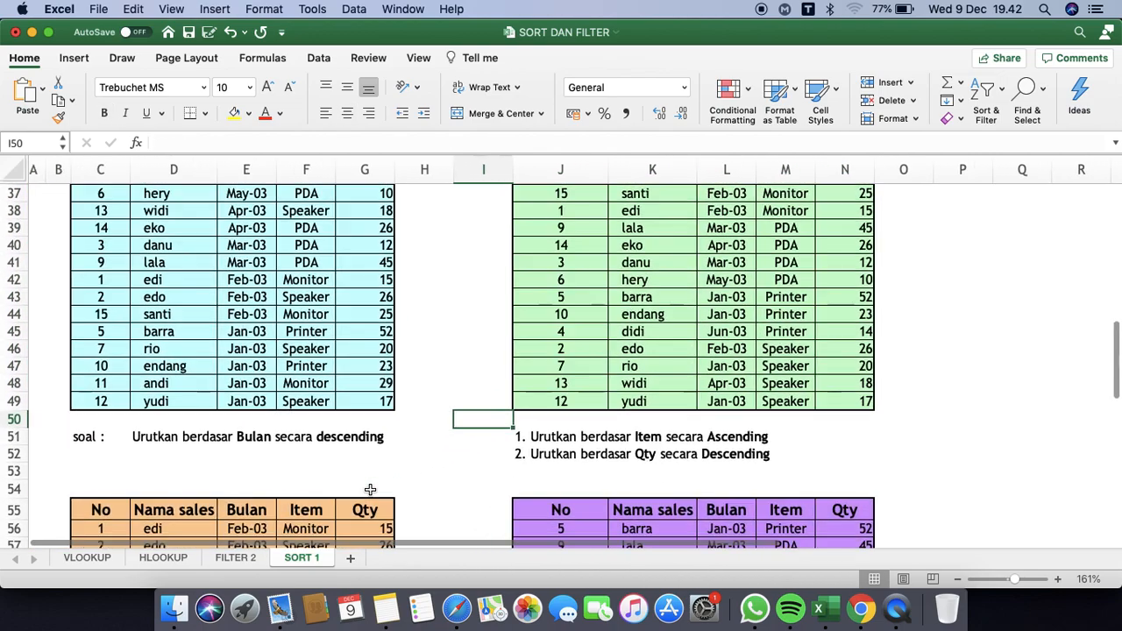
scroll(370, 489, down, 10)
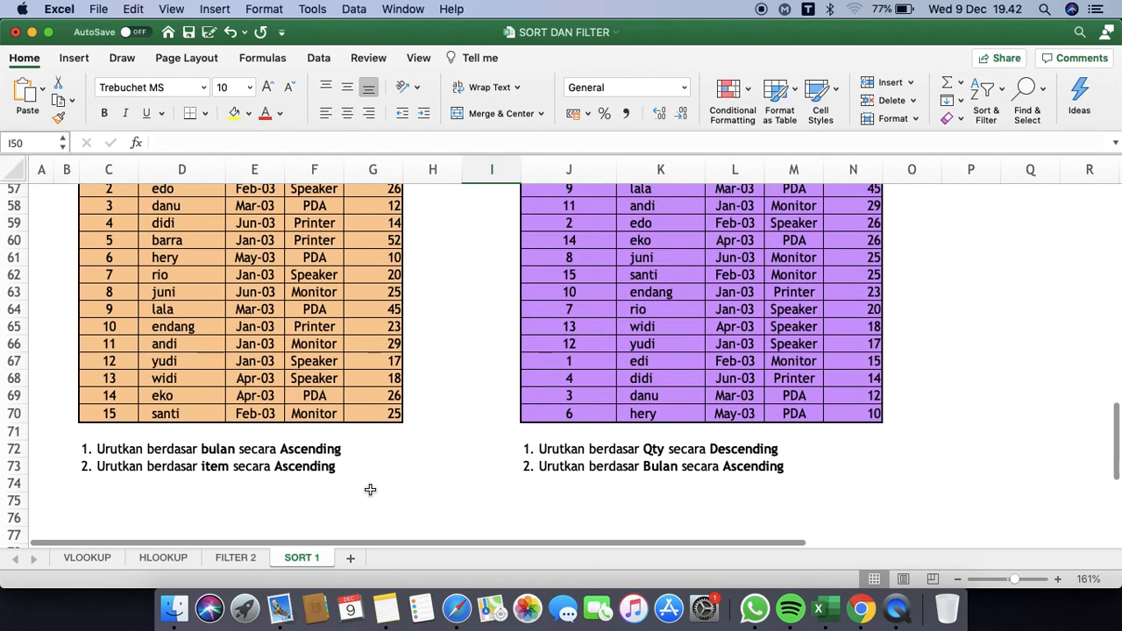
scroll(370, 490, up, 3)
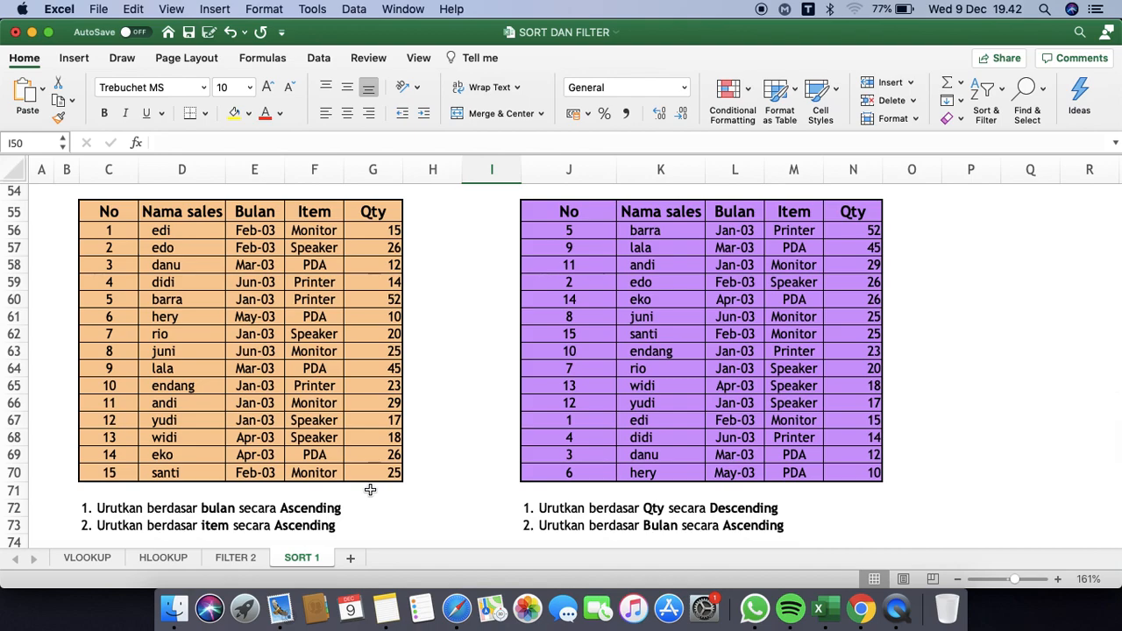
drag(107, 214, 387, 472)
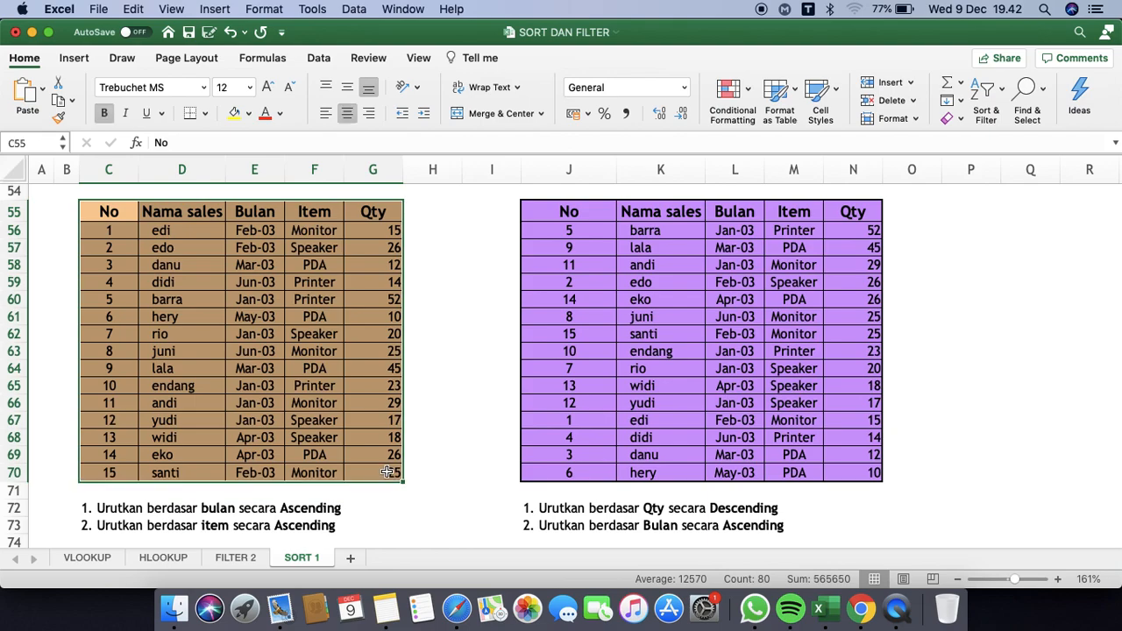
click(1002, 99)
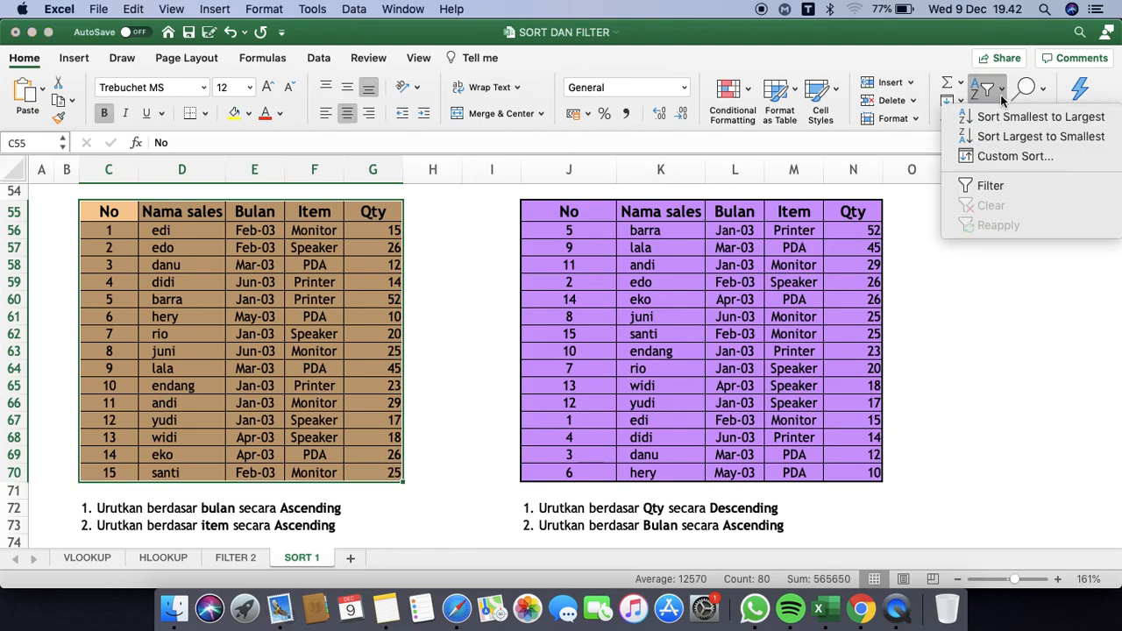
click(1006, 161)
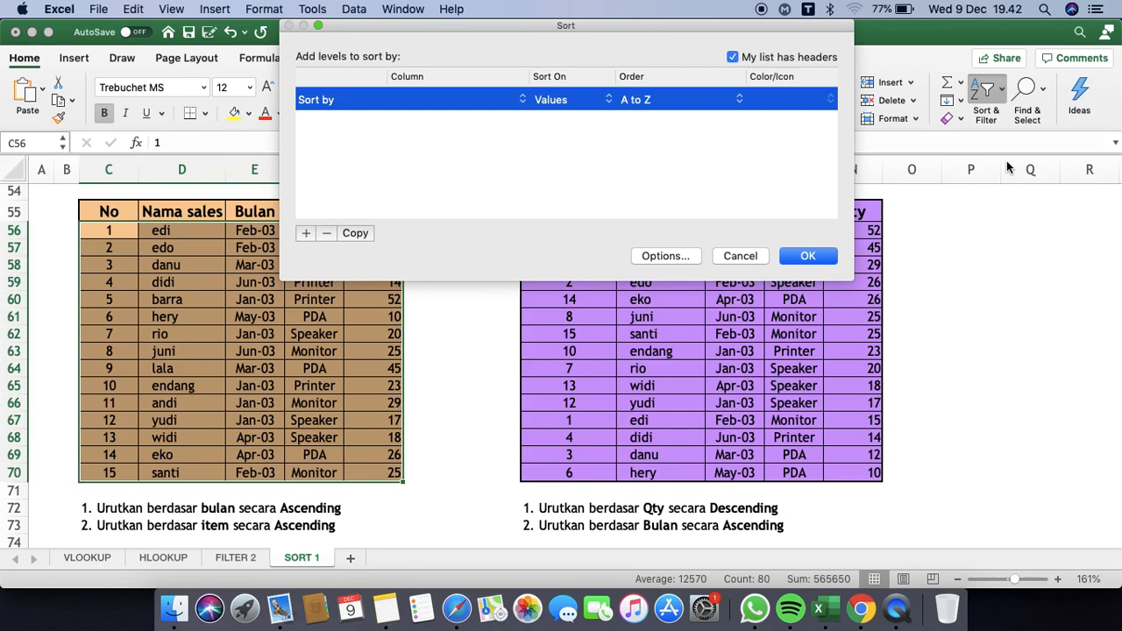
click(473, 101)
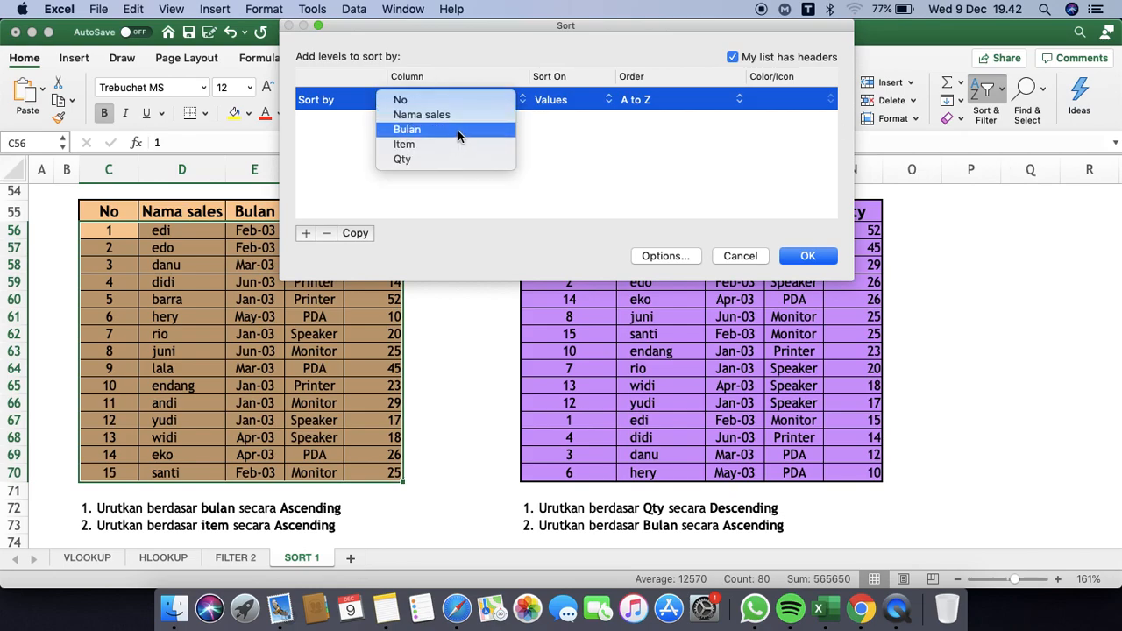
click(457, 130)
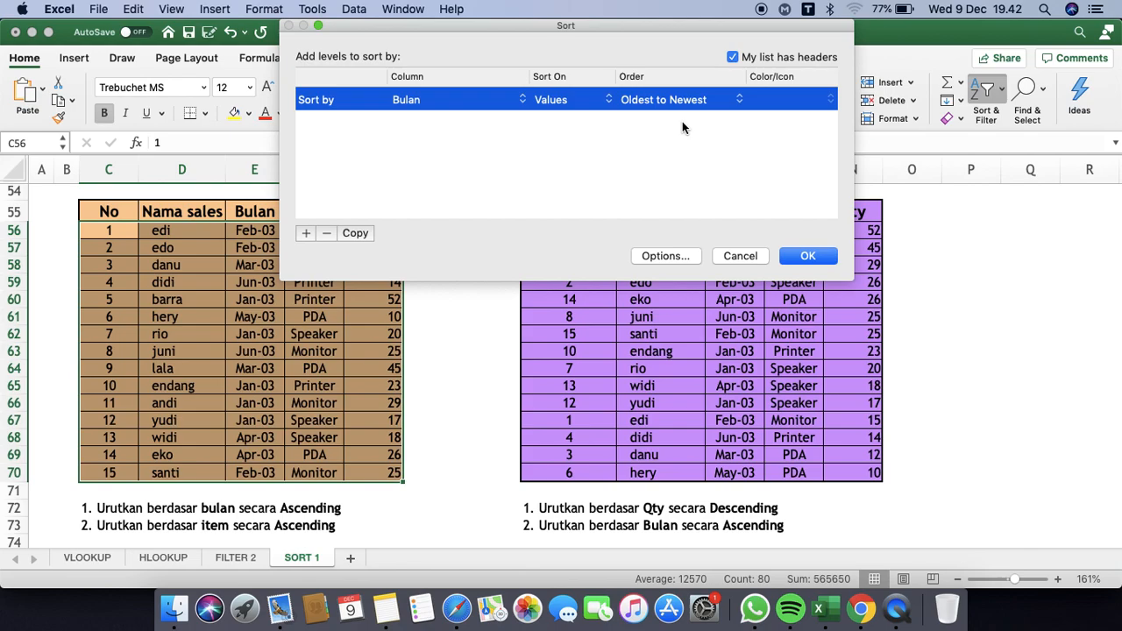
Add a second sort level by Item on values, A to Z, and apply the sort to the orange table.
click(306, 234)
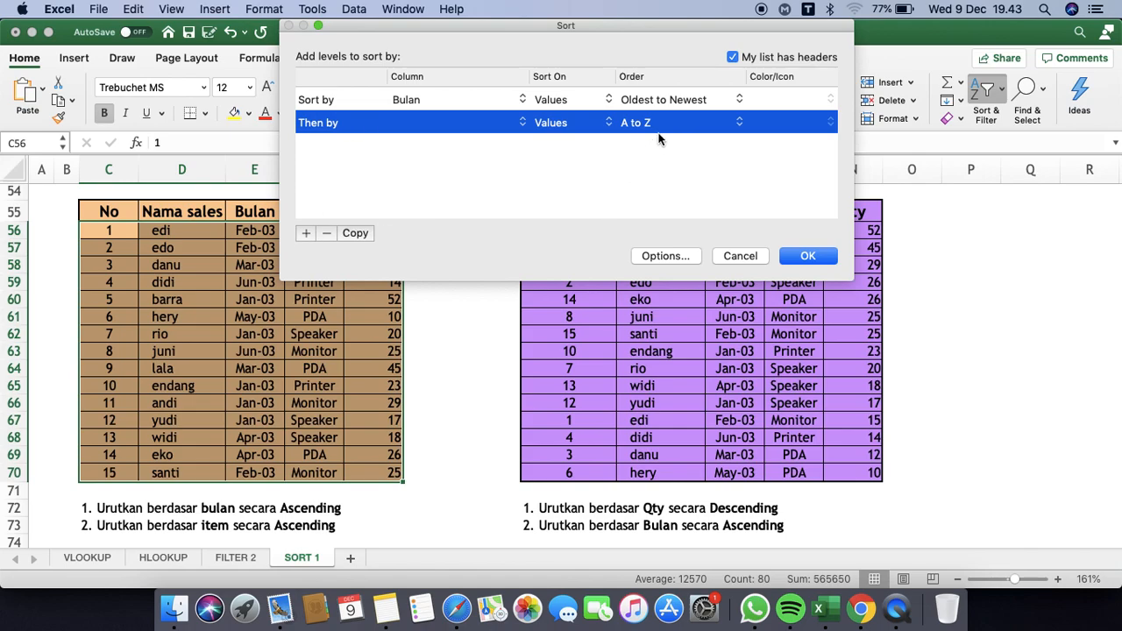
click(488, 126)
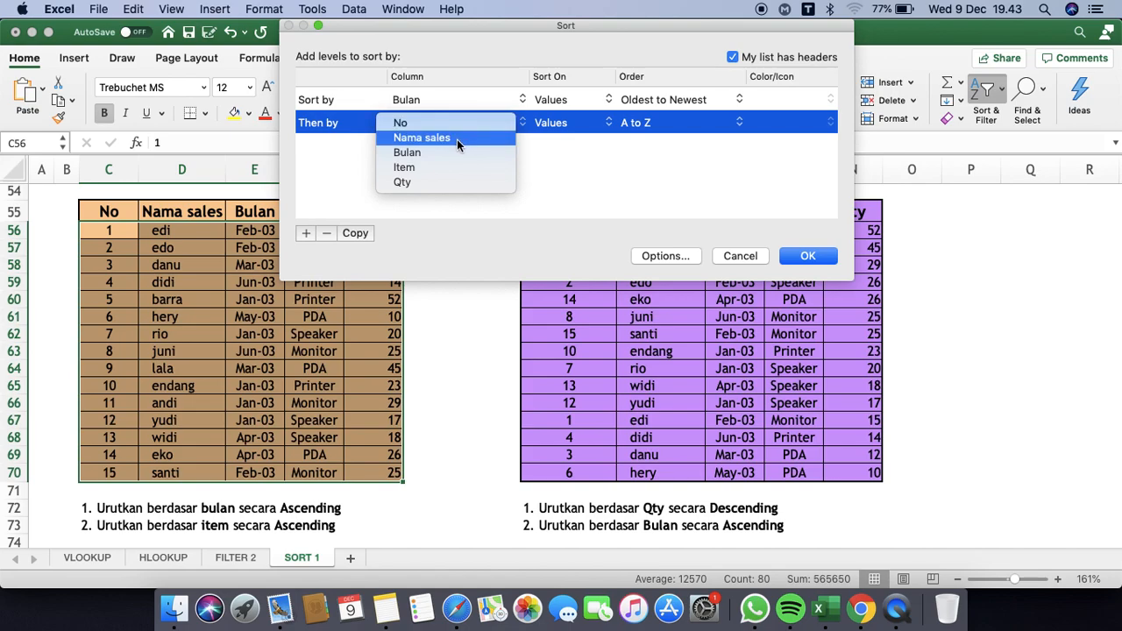
click(443, 164)
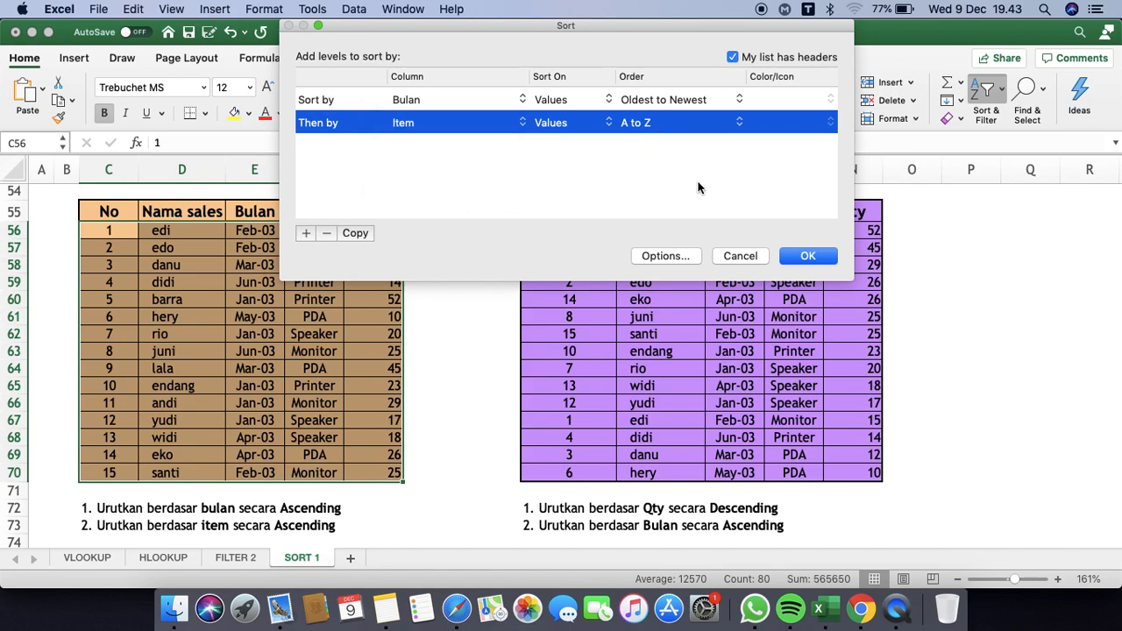
click(823, 262)
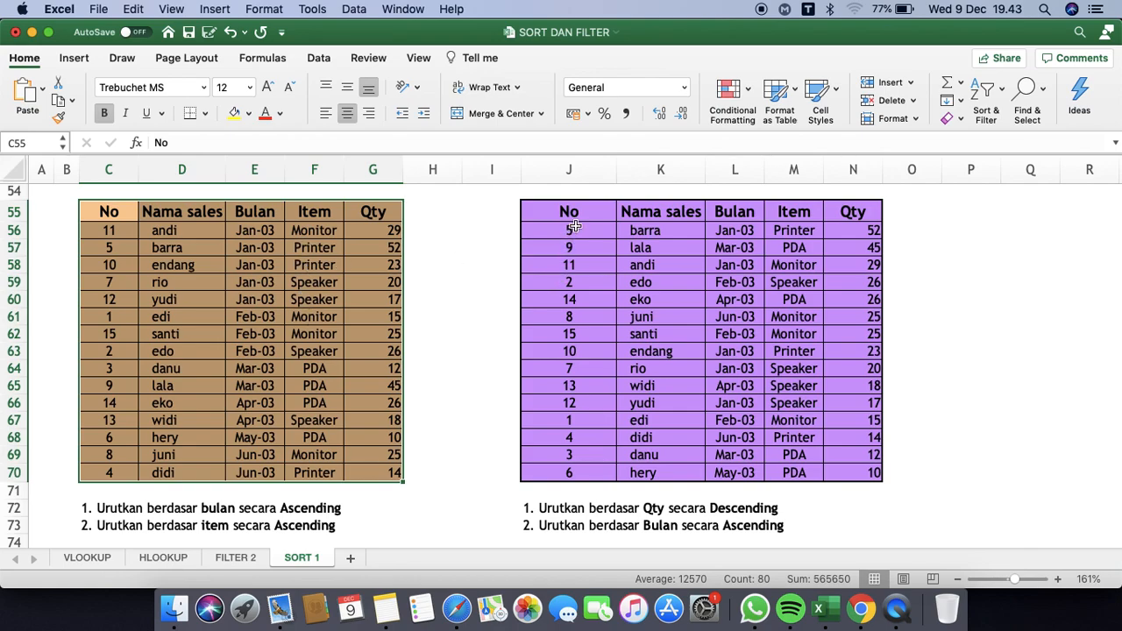
Select the purple table J55:N70 with its headers and set up a custom sort by Qty on values, Largest to Smallest.
double_click(576, 212)
click(646, 317)
drag(581, 205, 869, 472)
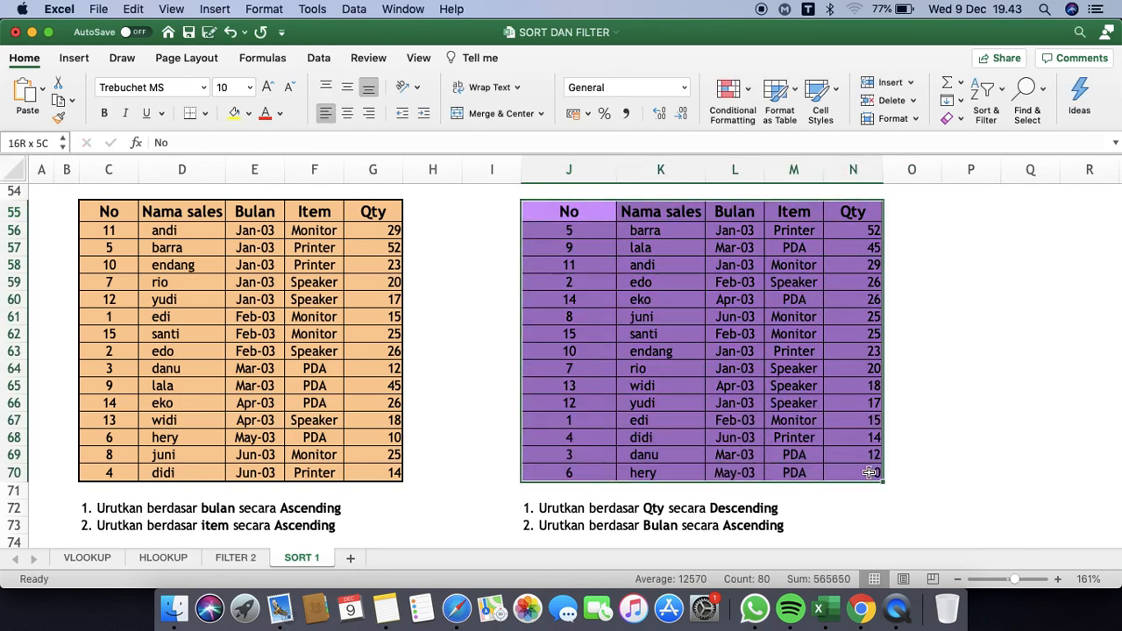
click(1002, 90)
click(1001, 158)
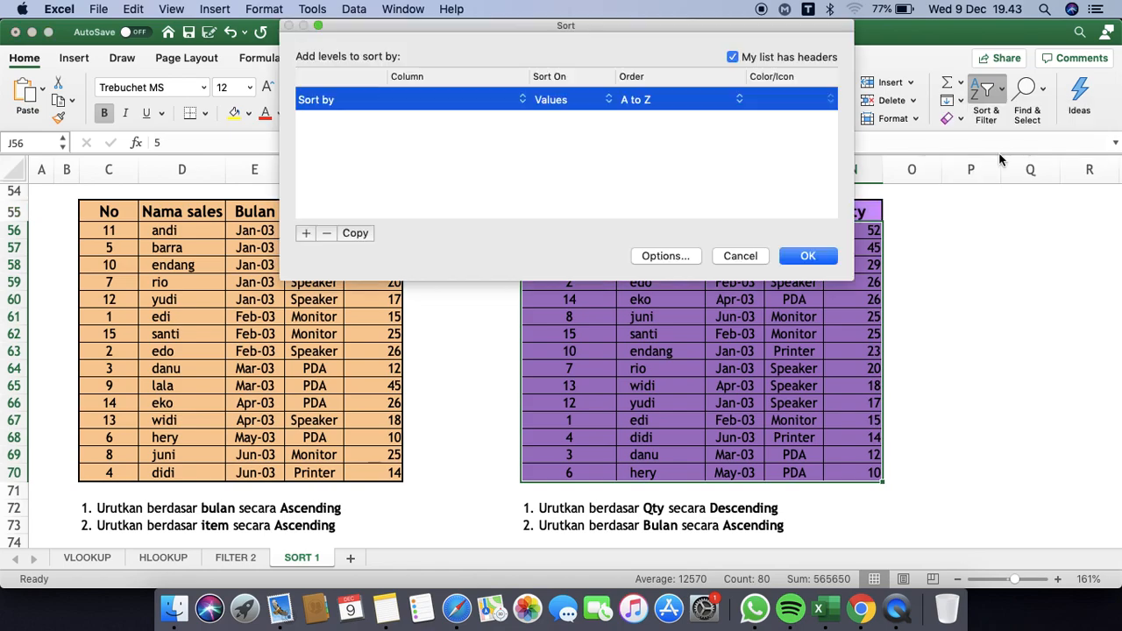
click(463, 100)
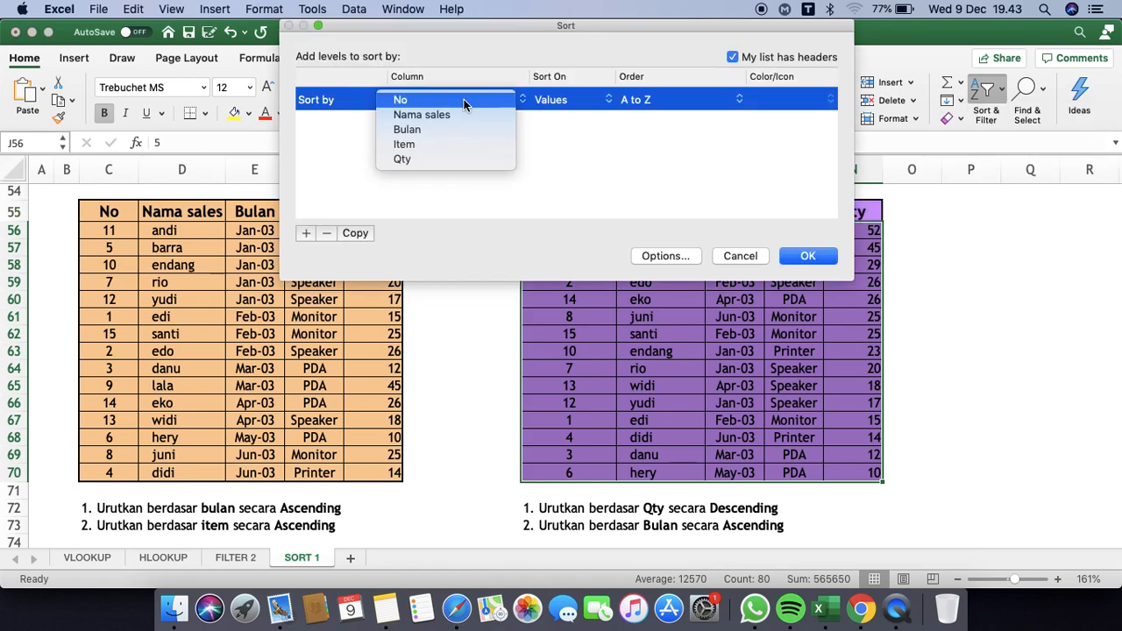
click(435, 160)
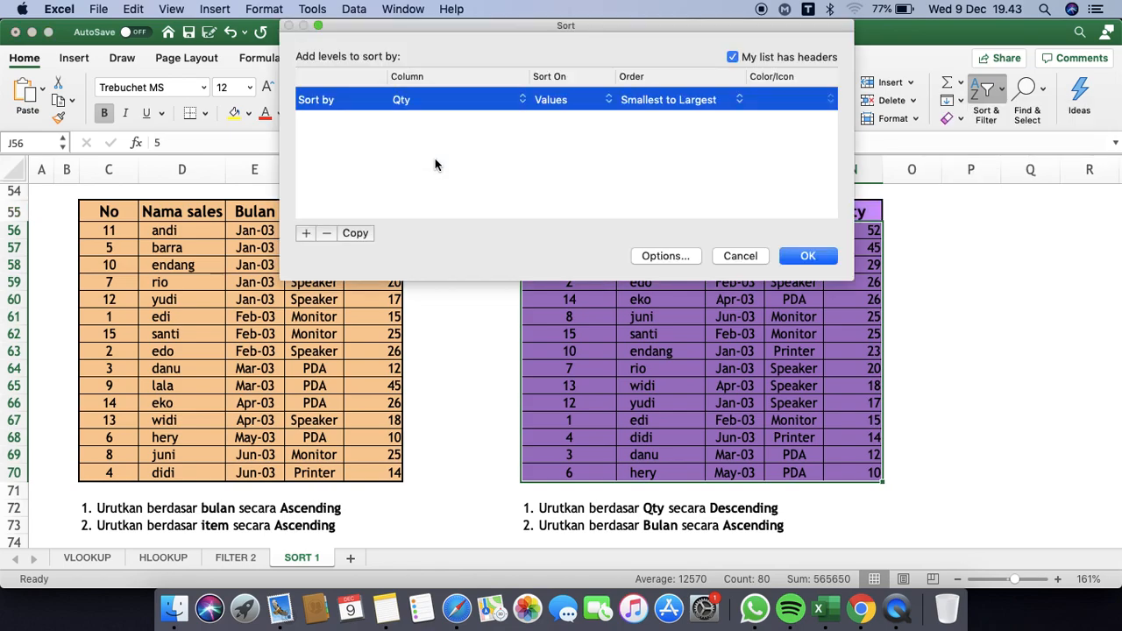
click(694, 101)
click(689, 115)
Add a second sort level by Bulan on values, Oldest to Newest, apply it to the purple table, and deselect the table.
click(305, 234)
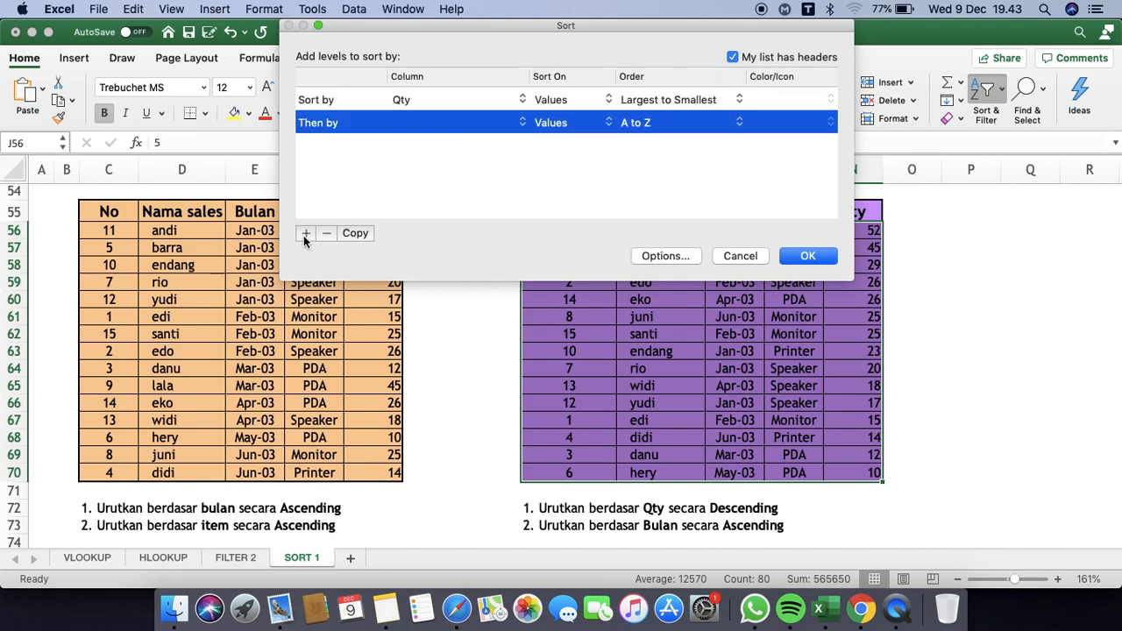
click(424, 125)
click(424, 152)
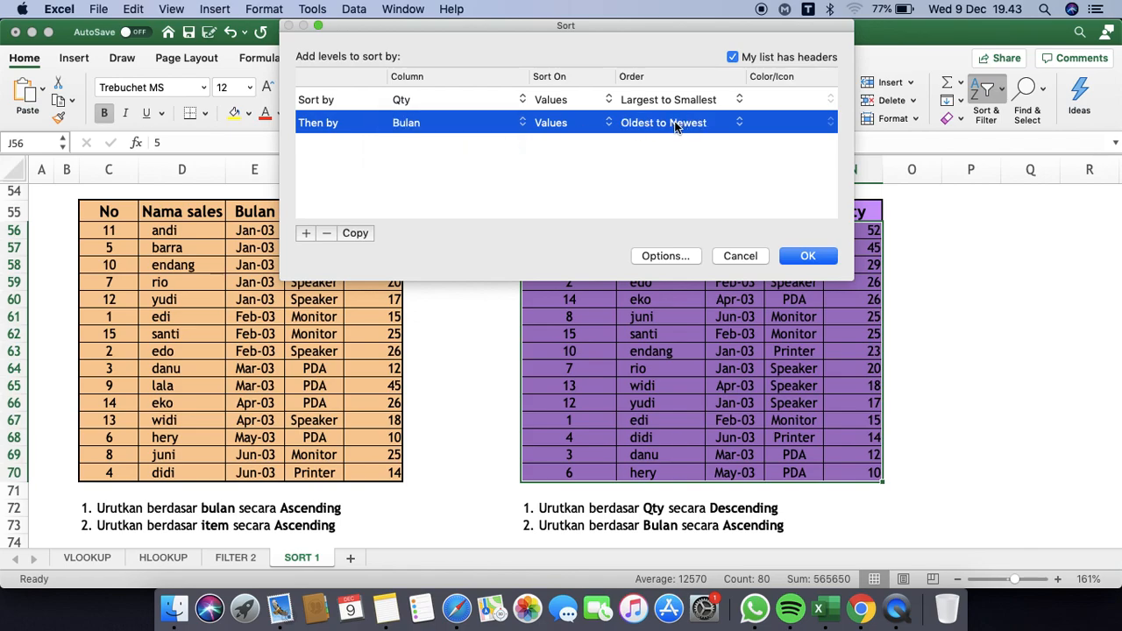
click(676, 127)
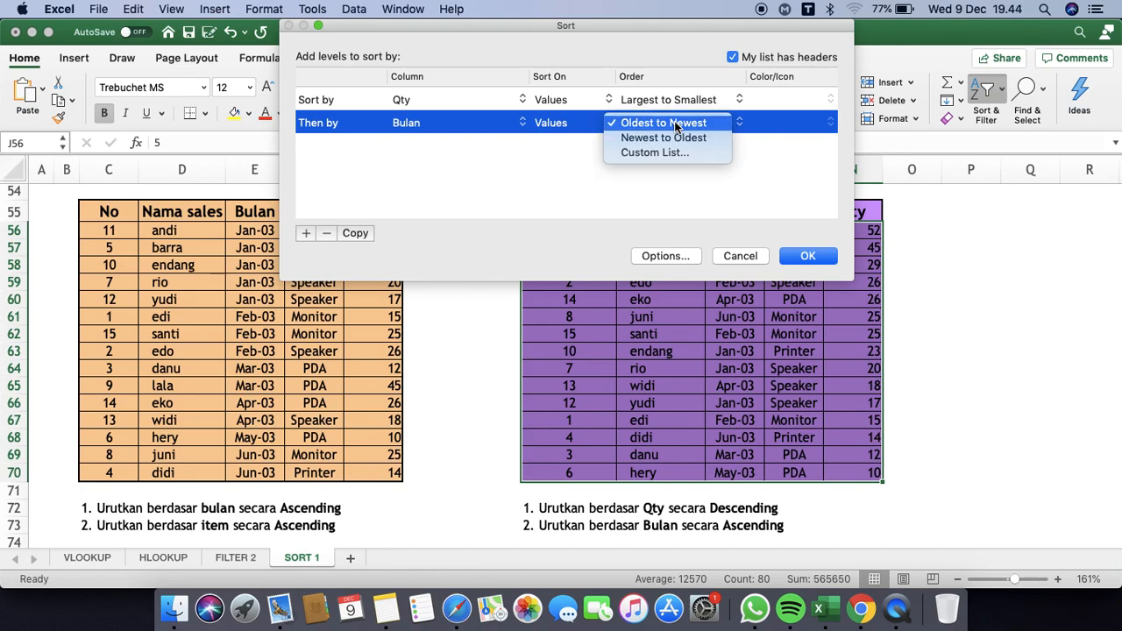
click(579, 146)
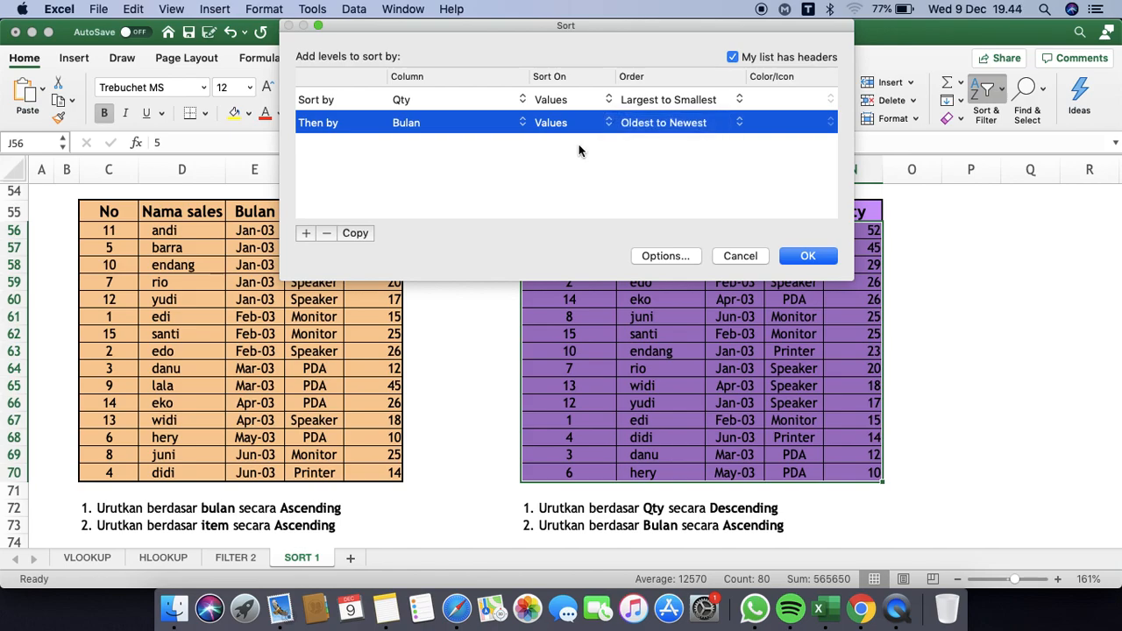
click(808, 256)
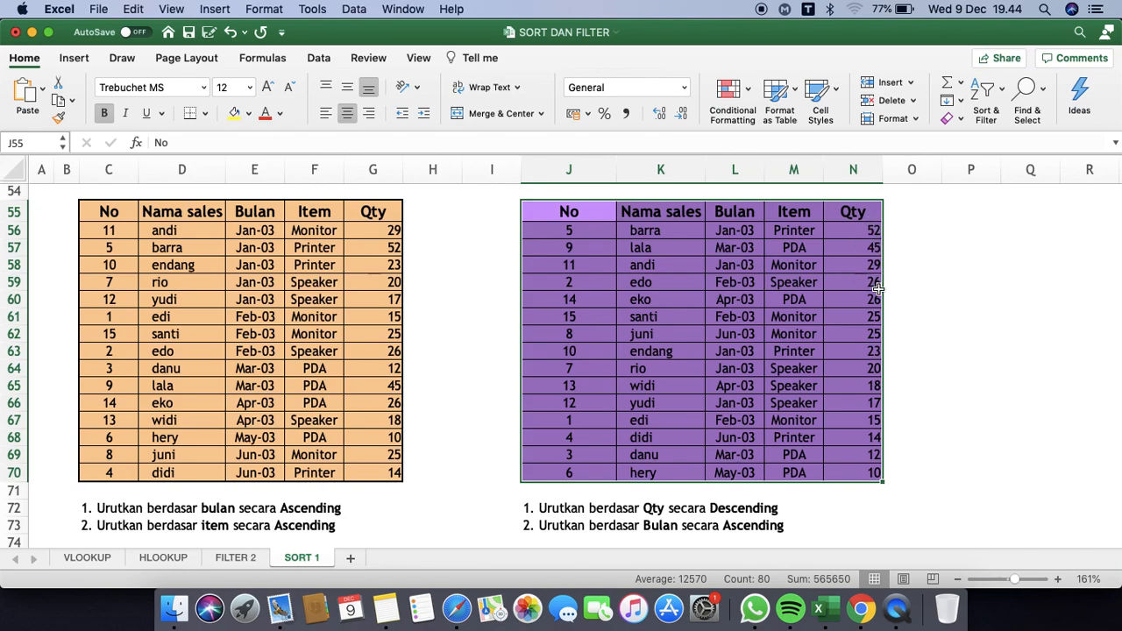
click(734, 285)
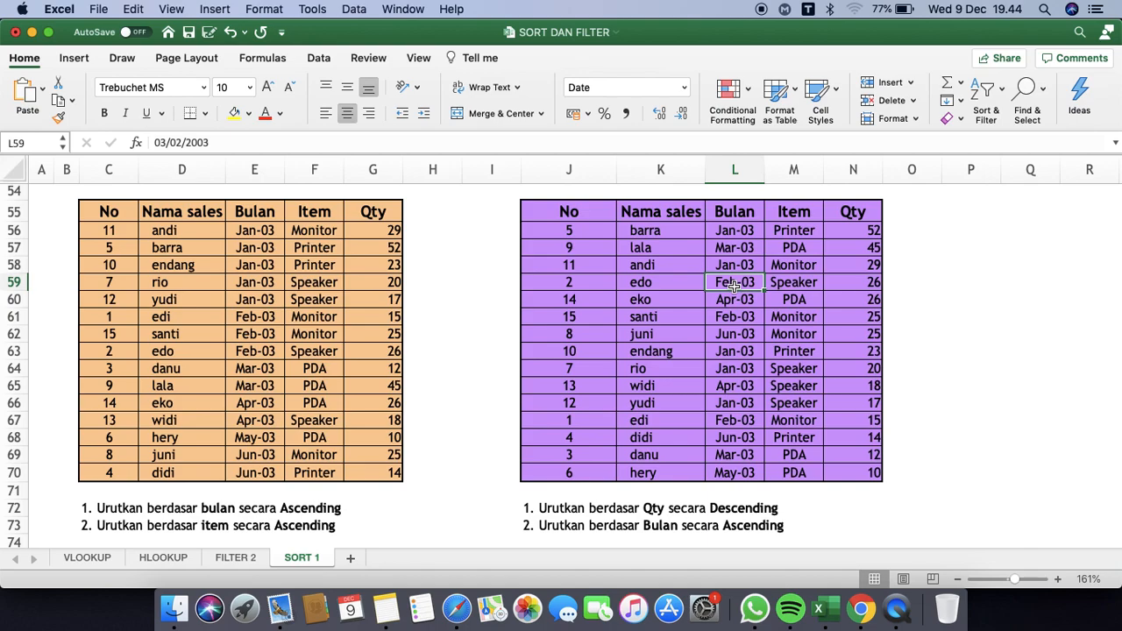
click(449, 354)
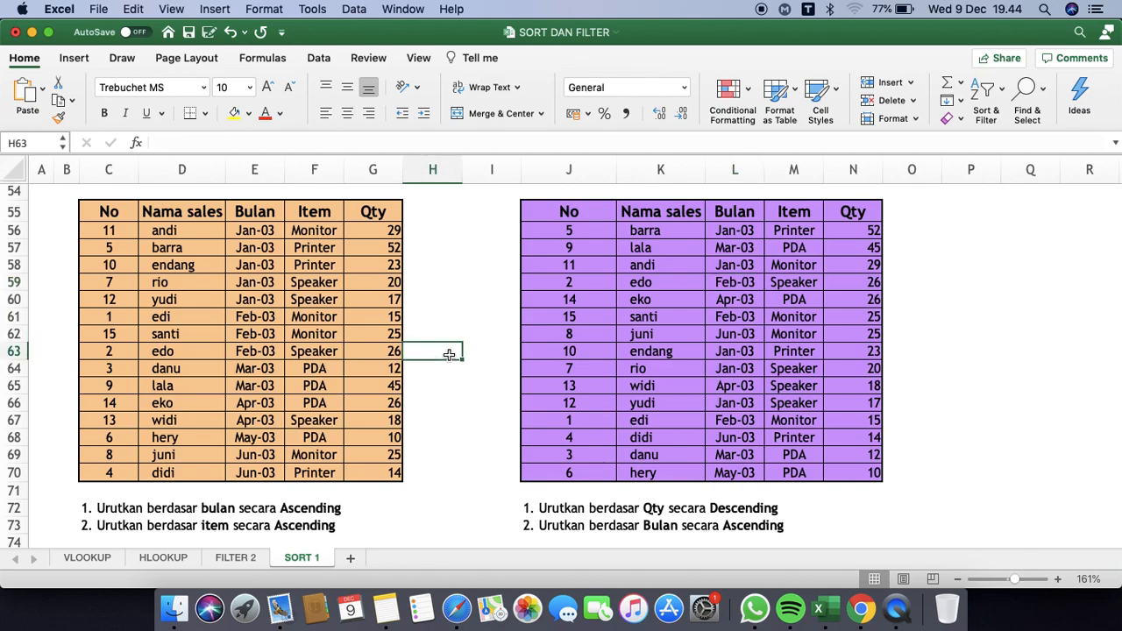
Switch to the FILTER 2 sheet and look through the Sales Summary for February table down to its Total row.
click(235, 558)
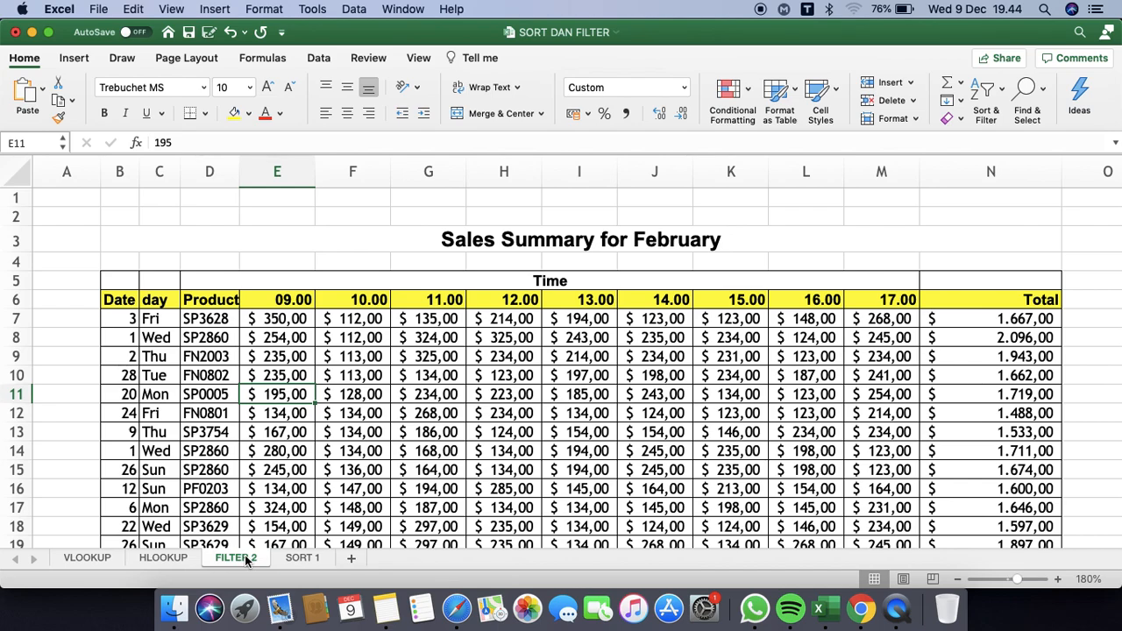
click(414, 411)
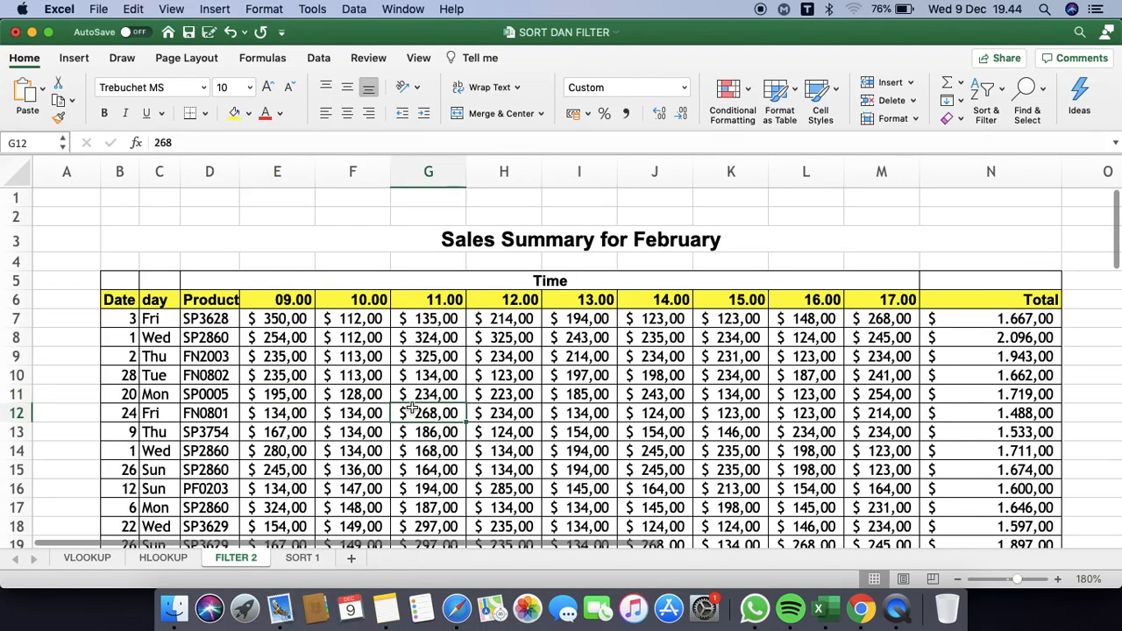
scroll(412, 404, down, 3)
scroll(413, 404, down, 1)
scroll(412, 408, down, 20)
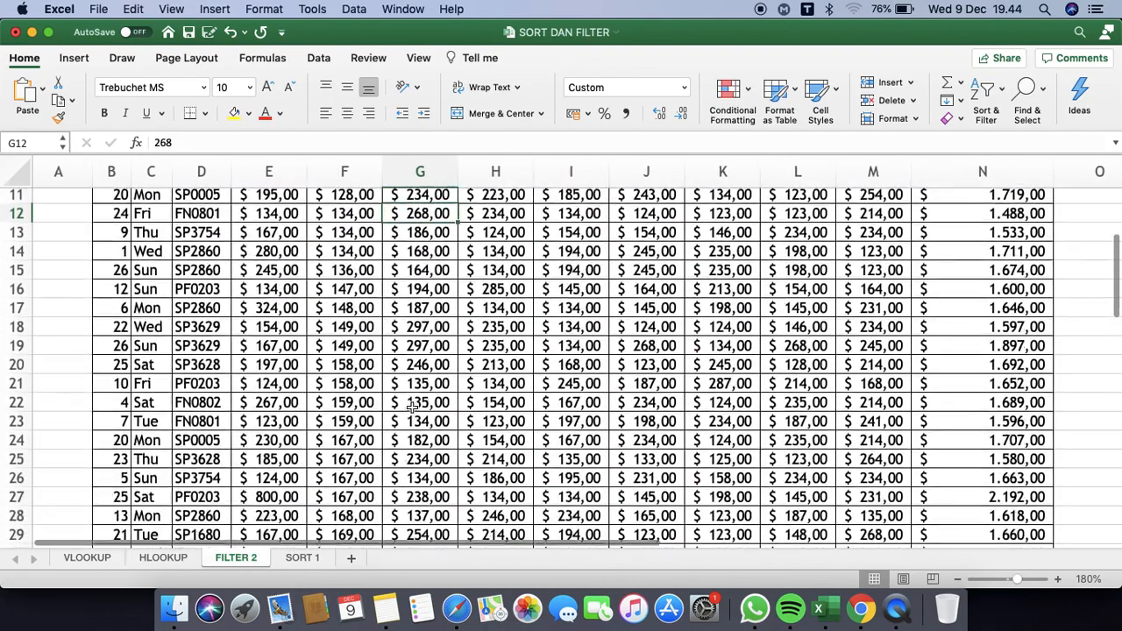
scroll(412, 408, up, 20)
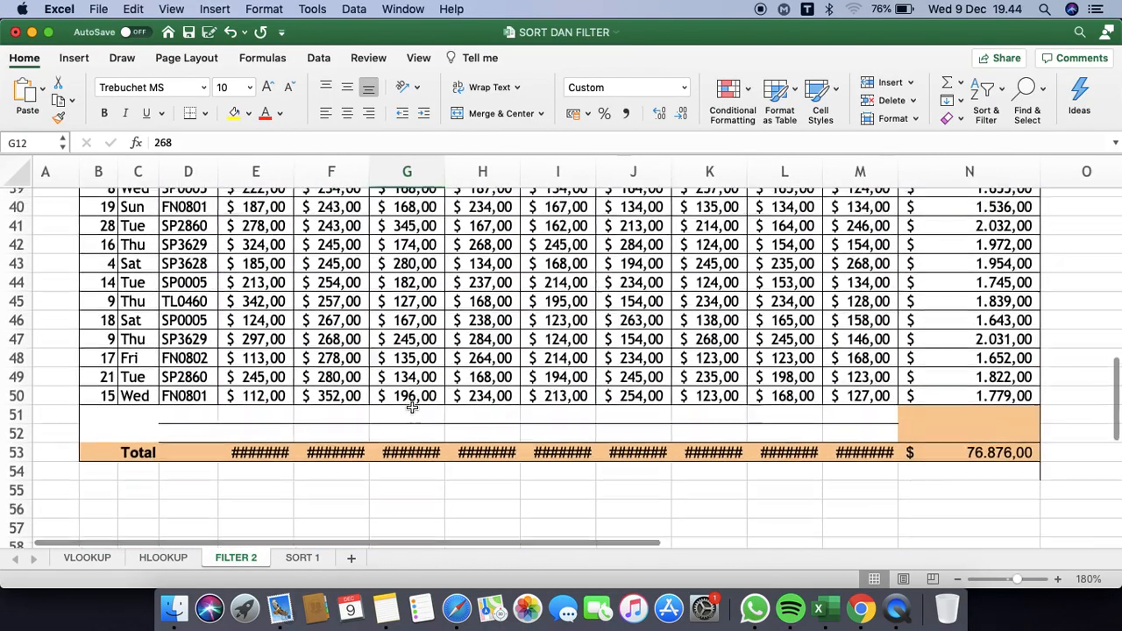
scroll(412, 404, up, 9)
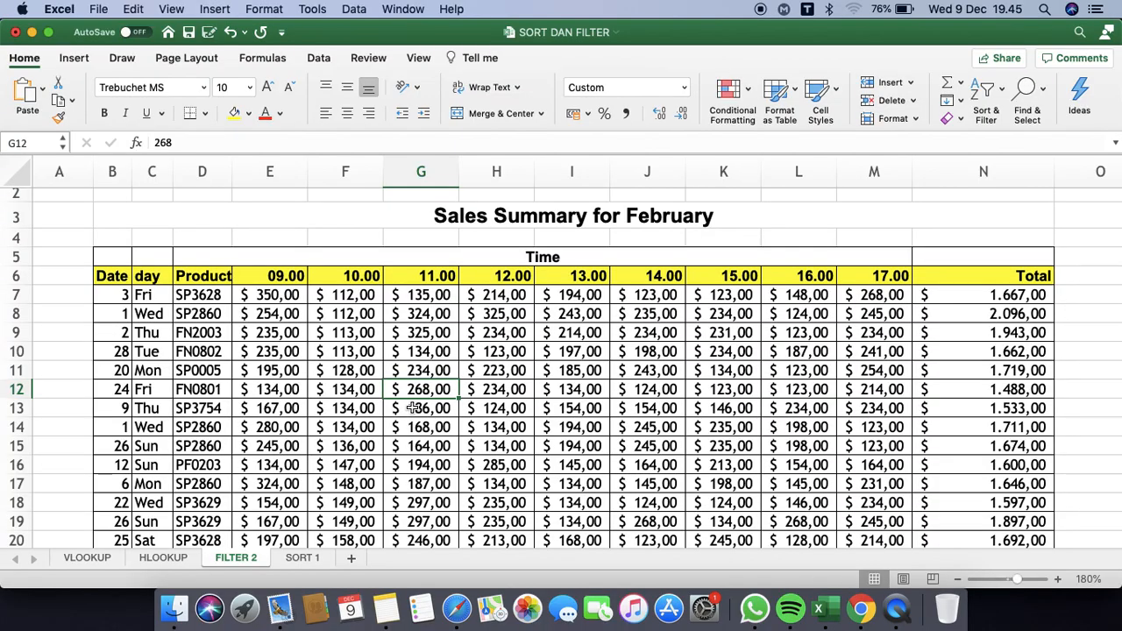
scroll(214, 515, down, 20)
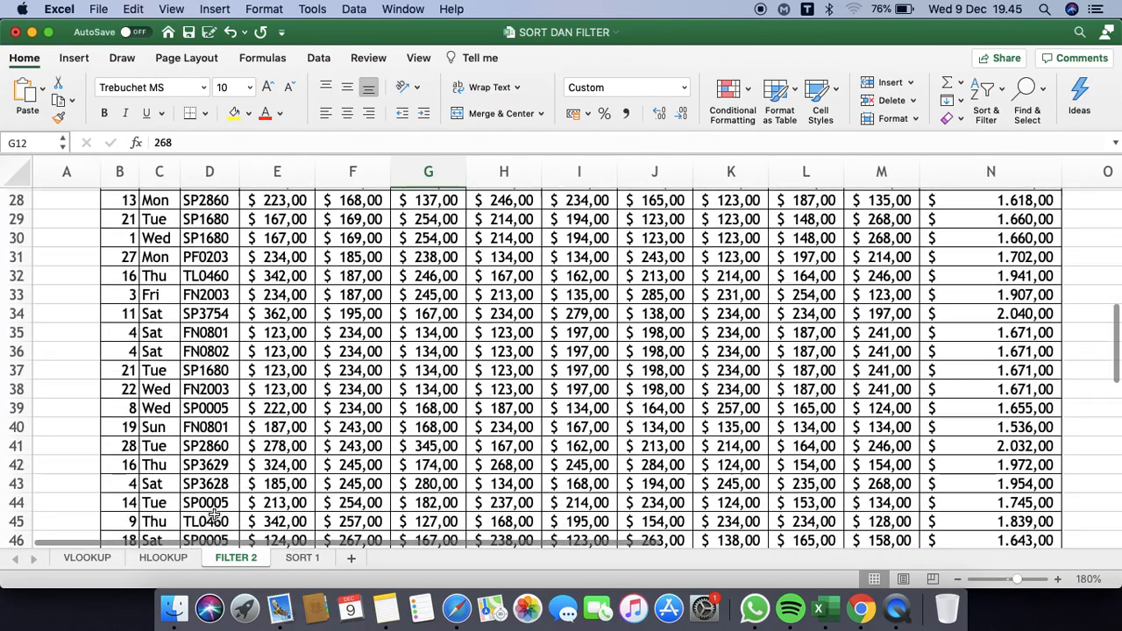
scroll(214, 514, up, 20)
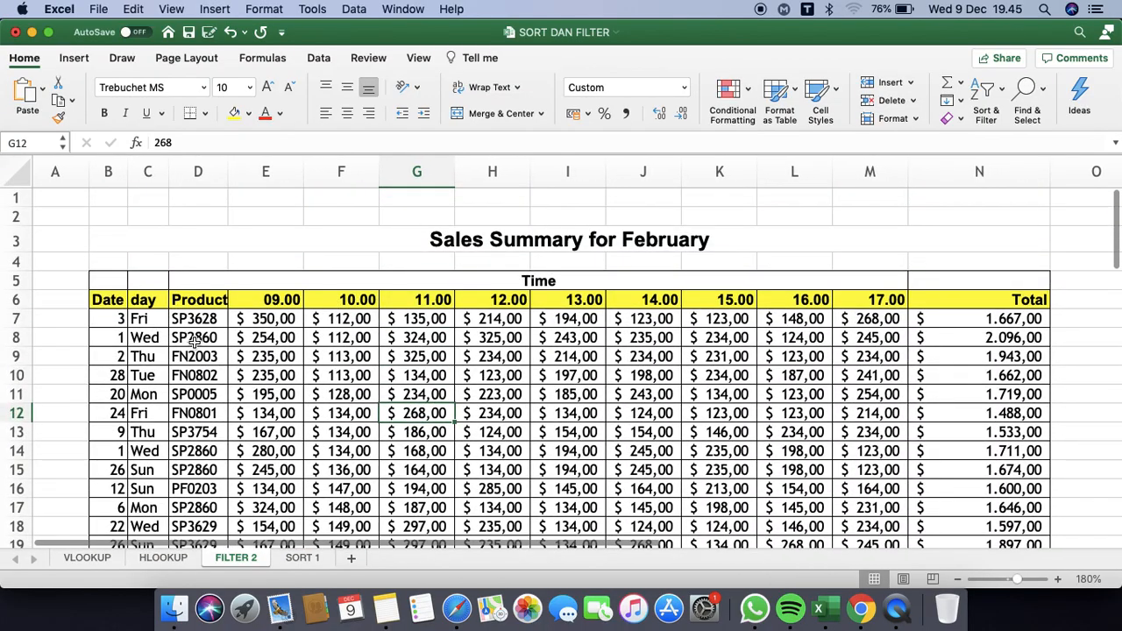
Check the extent of the sales data from the Date header in B6 to the last Total value in N50.
click(119, 298)
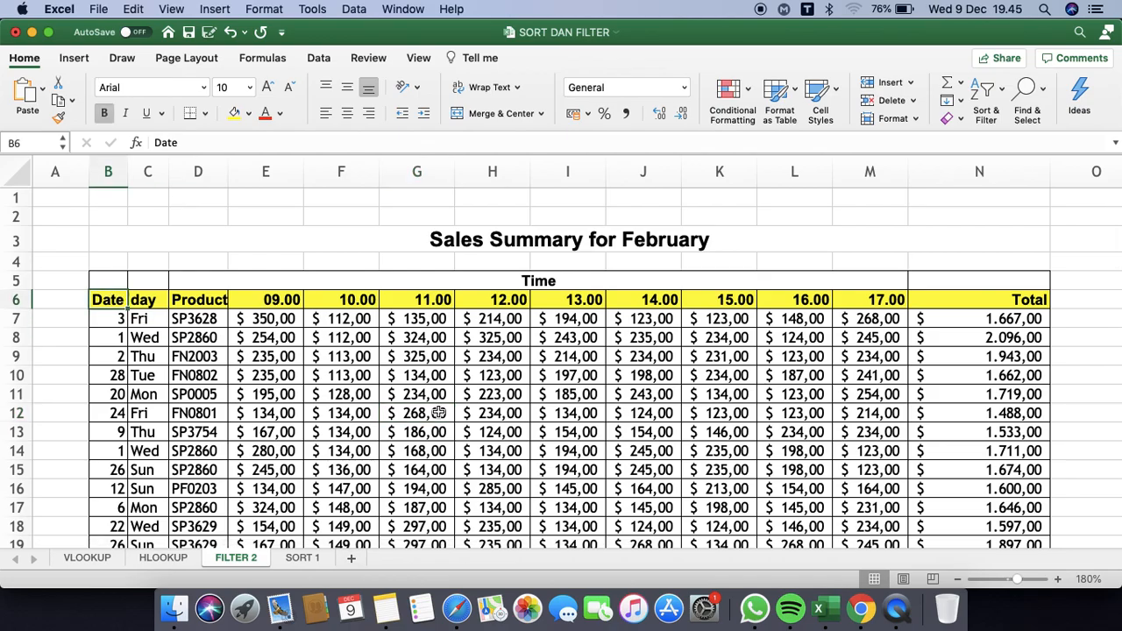
scroll(438, 412, down, 20)
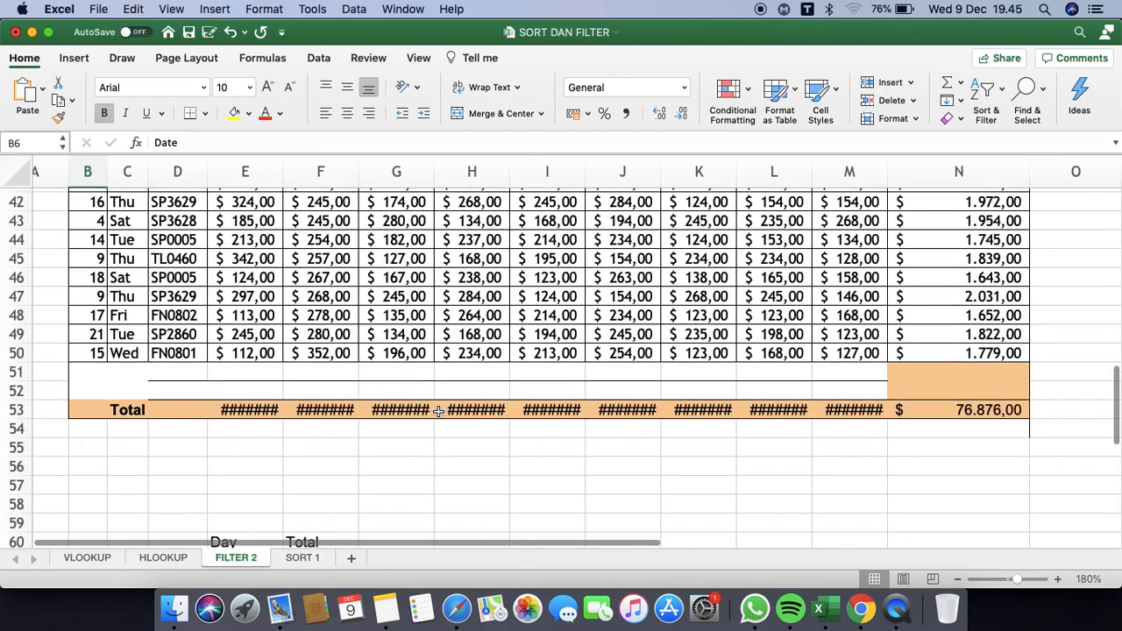
click(983, 352)
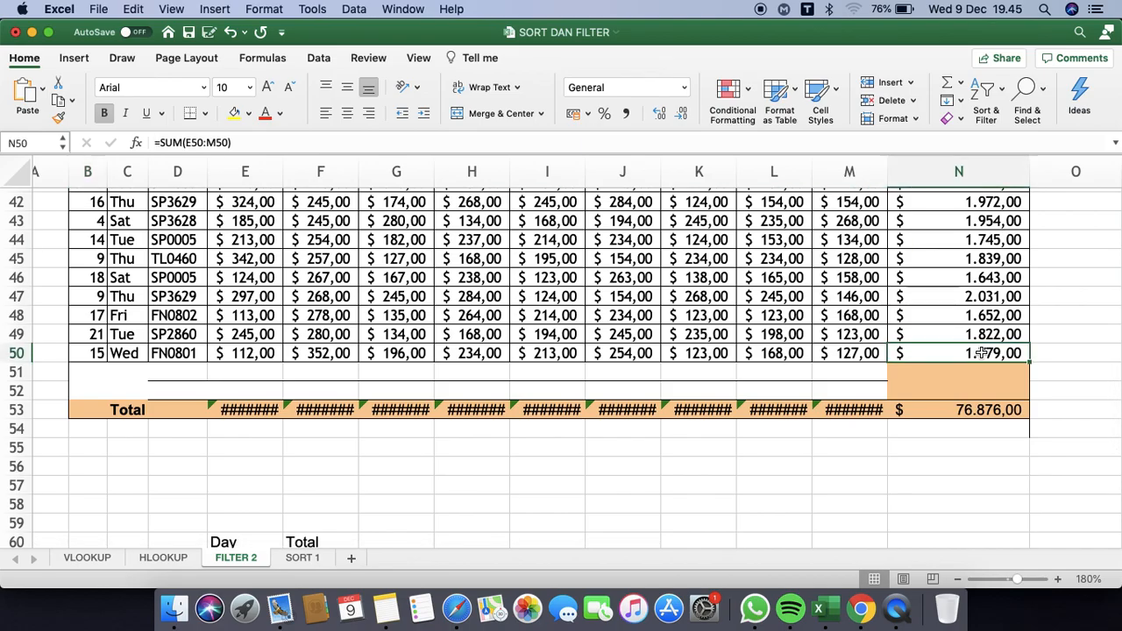
scroll(982, 352, up, 20)
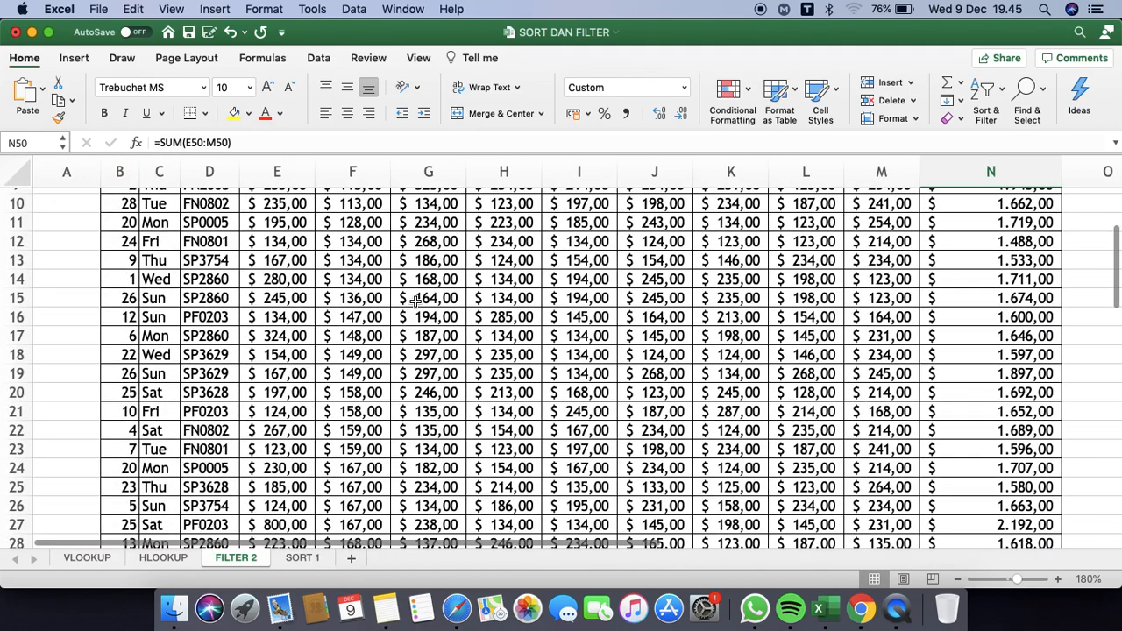
click(121, 300)
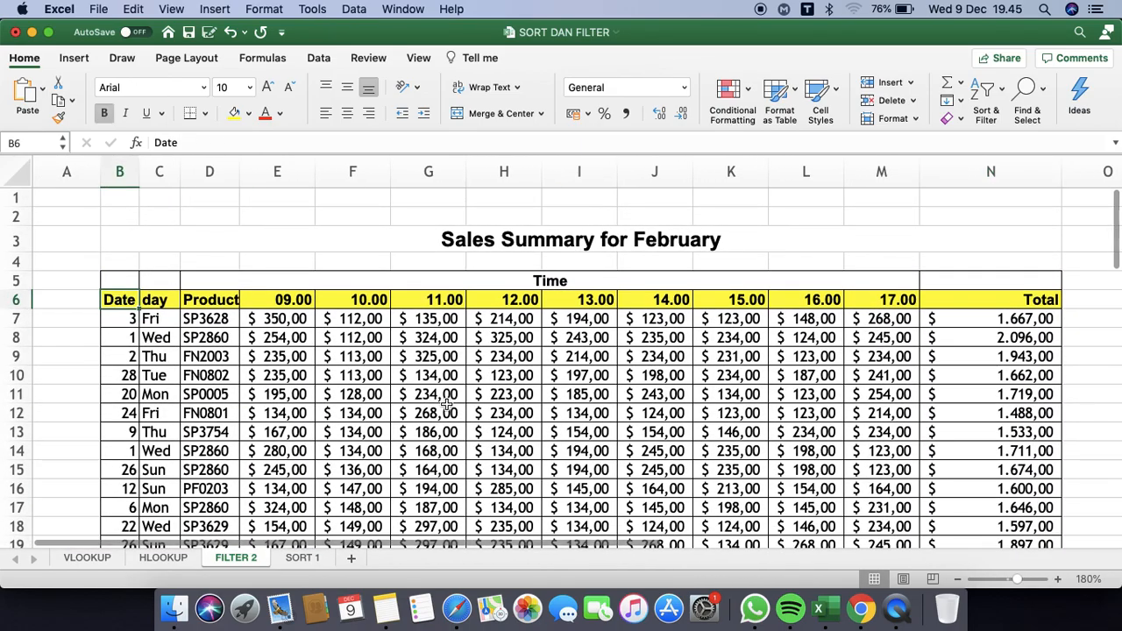
Select the sales data B6:N50 with its headers, turn on Filter for it, and deselect the range.
scroll(451, 406, down, 15)
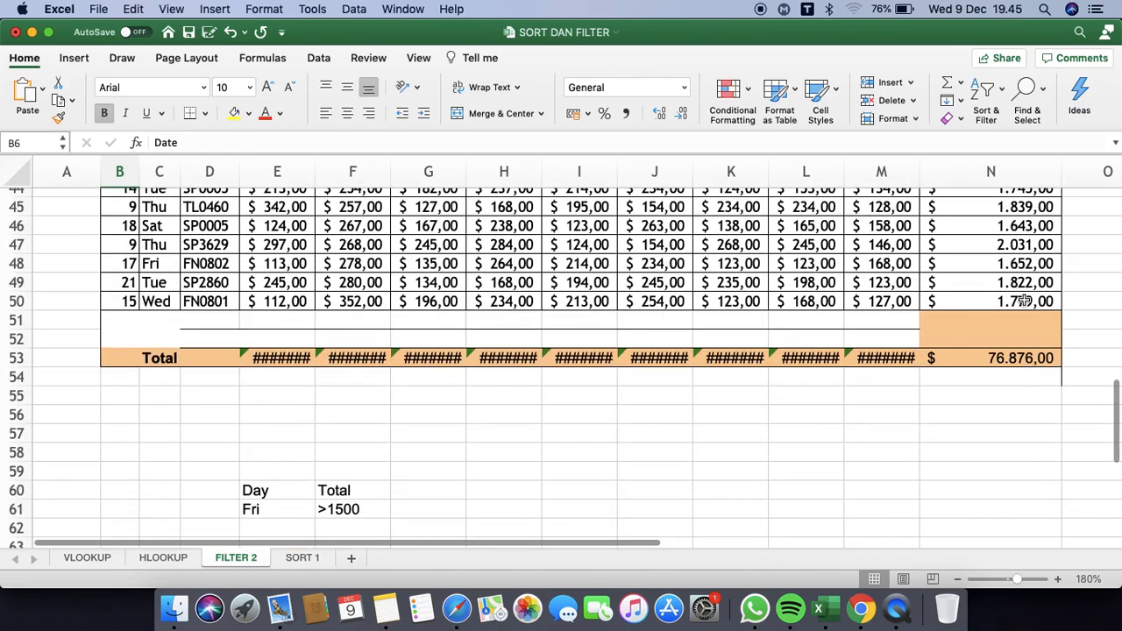
shift+click(1022, 301)
scroll(766, 319, up, 15)
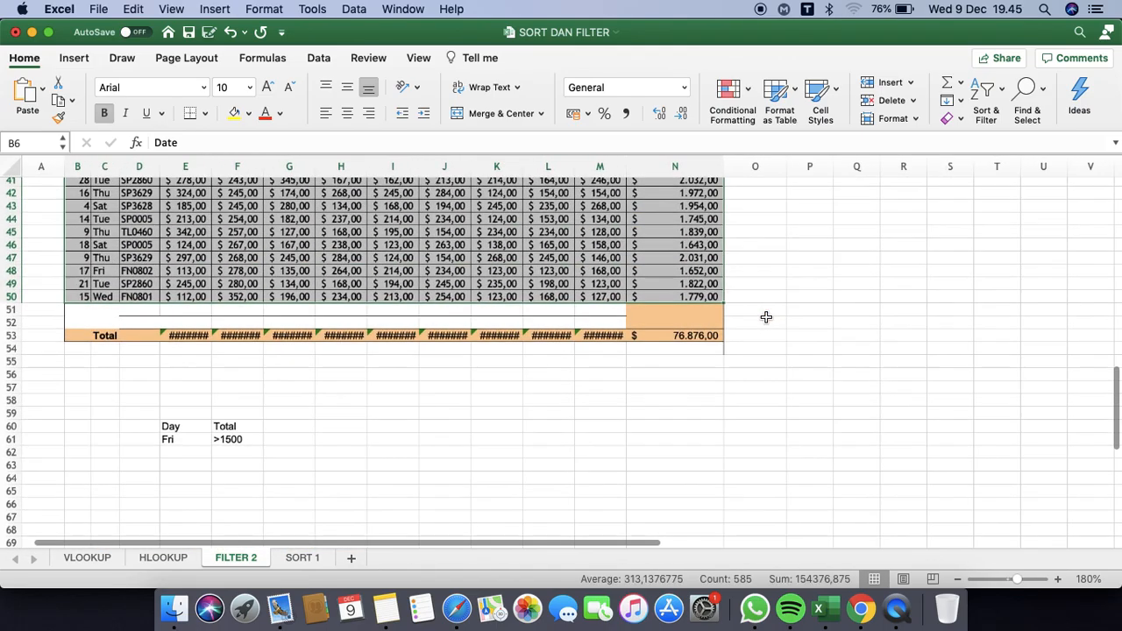
scroll(766, 323, up, 3)
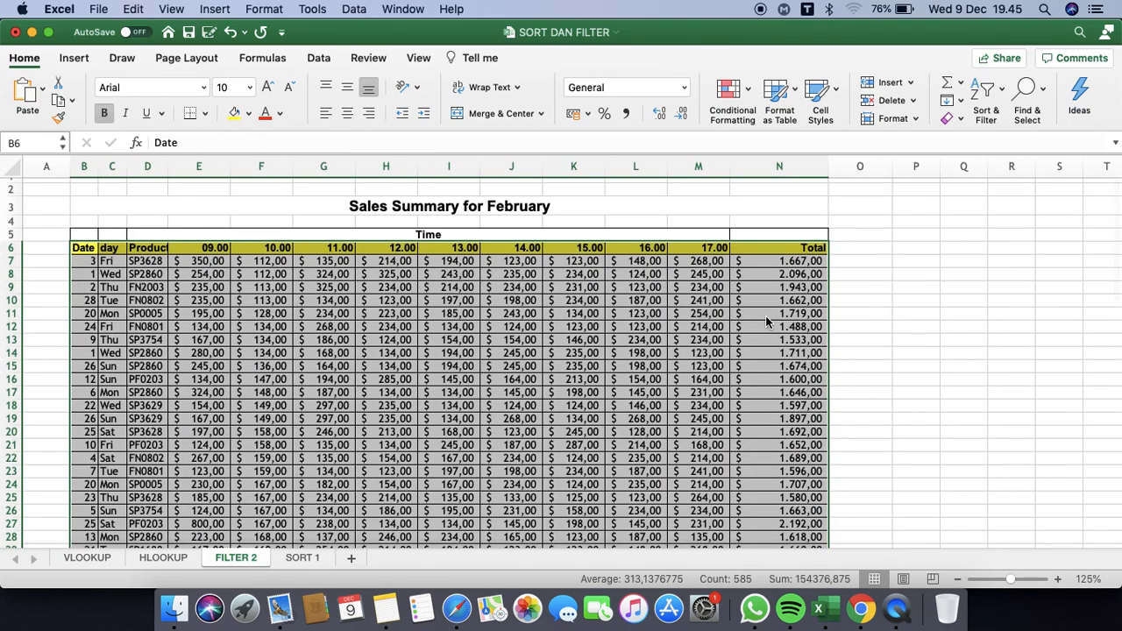
click(1005, 96)
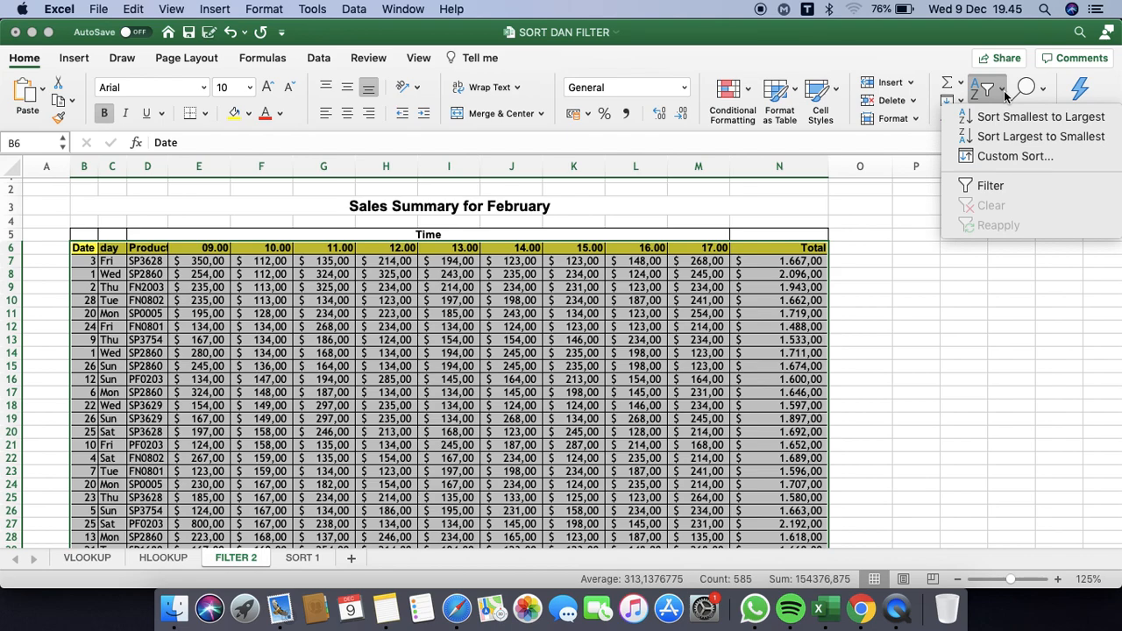
click(979, 187)
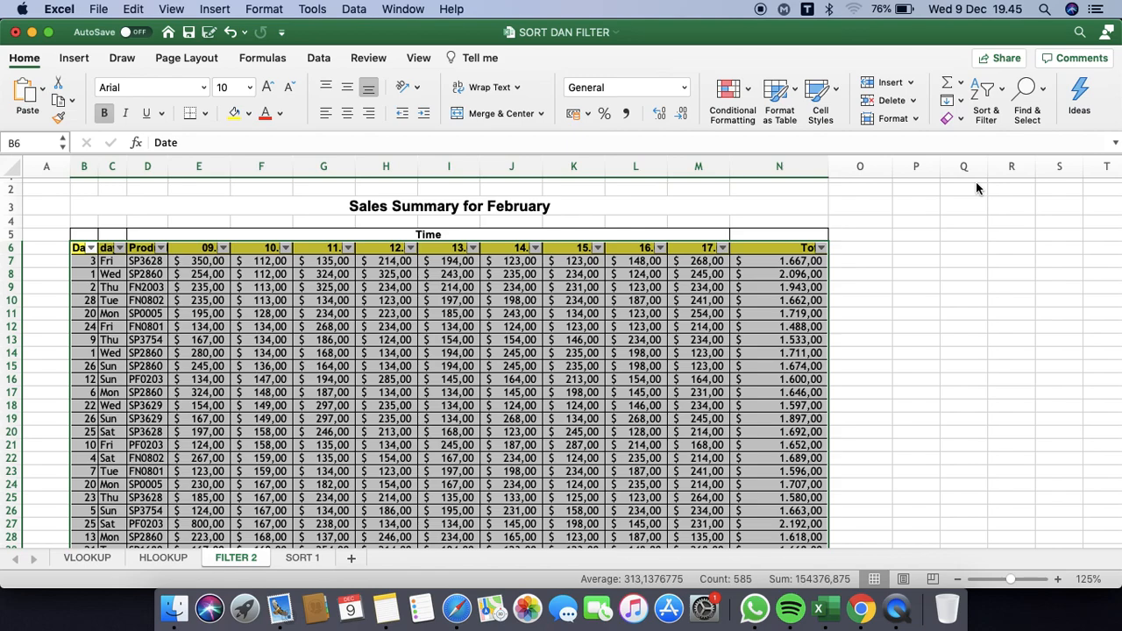
click(472, 339)
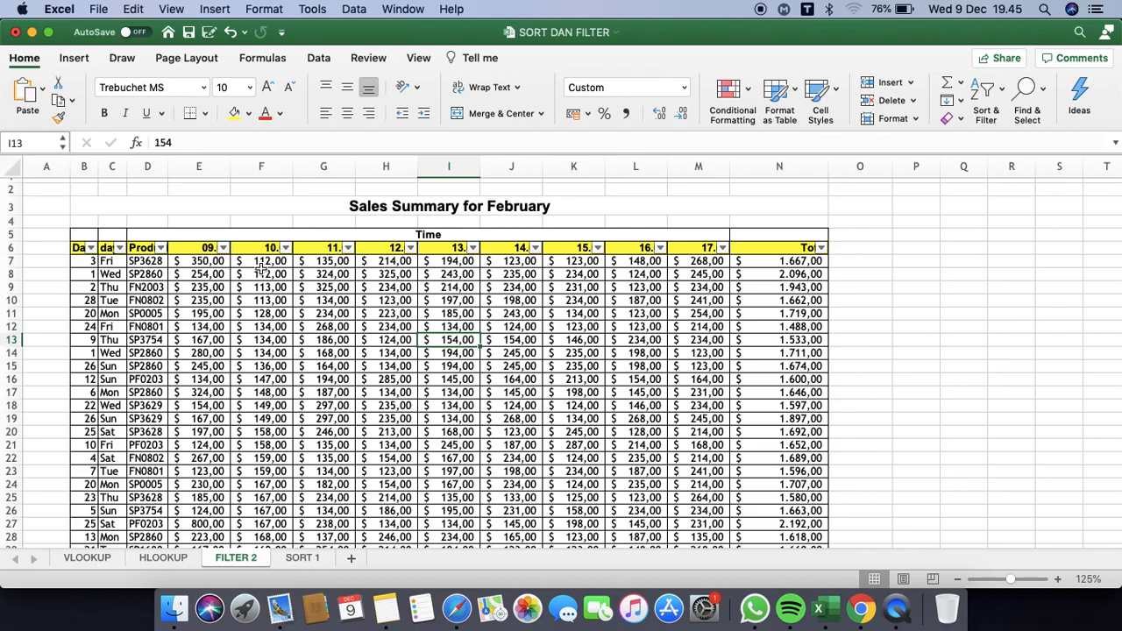
Filter the Date column to show only the rows for date 1.
scroll(201, 260, up, 4)
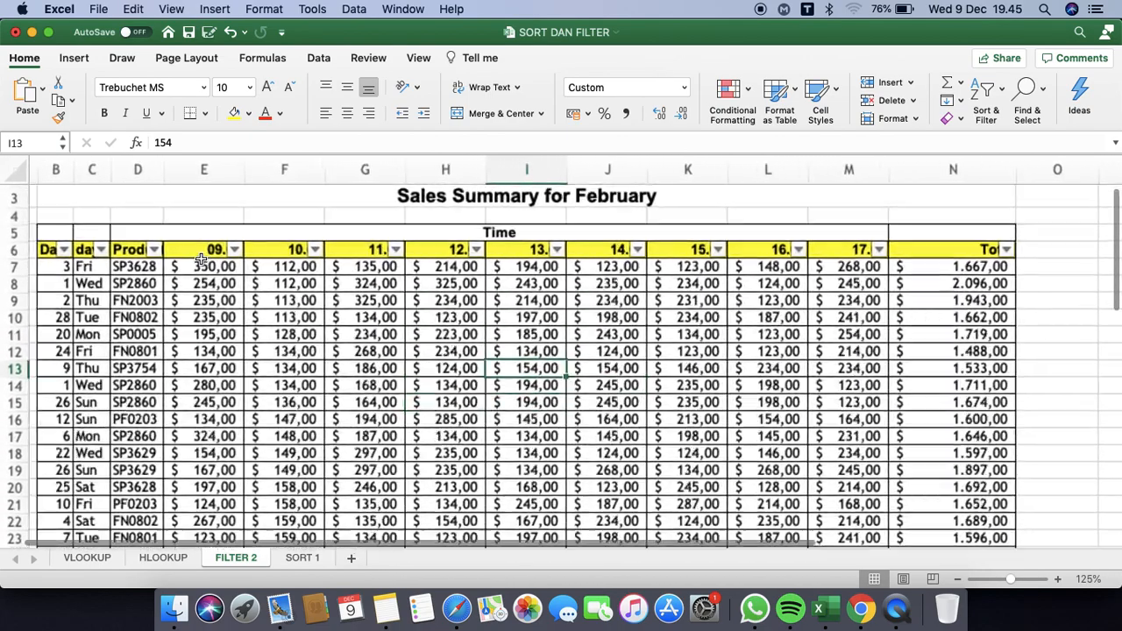
scroll(119, 264, up, 3)
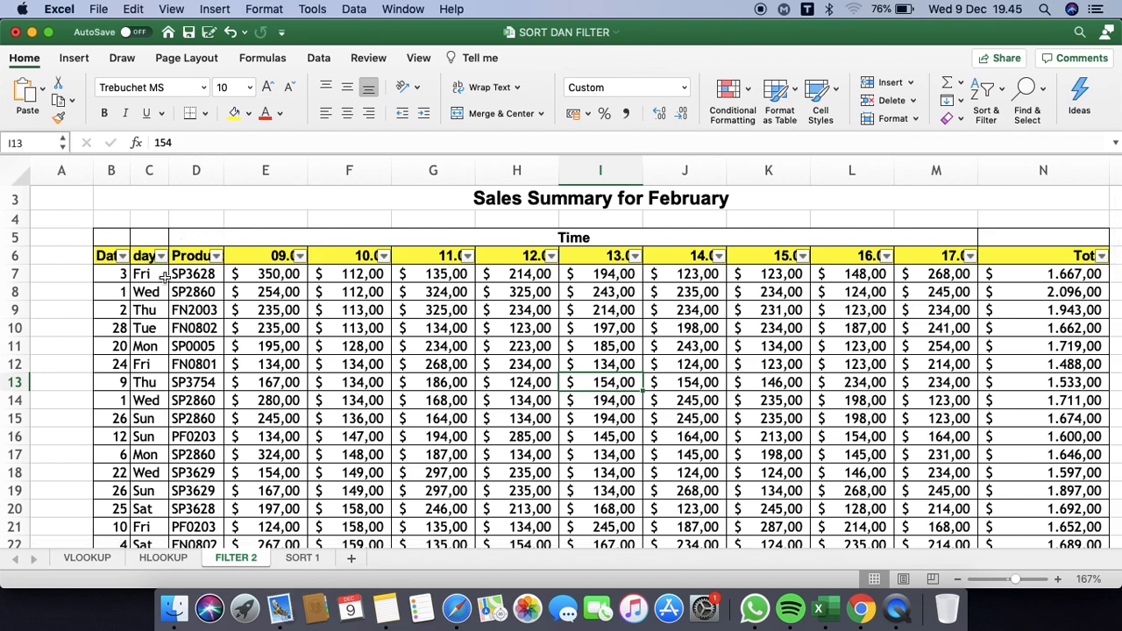
click(123, 257)
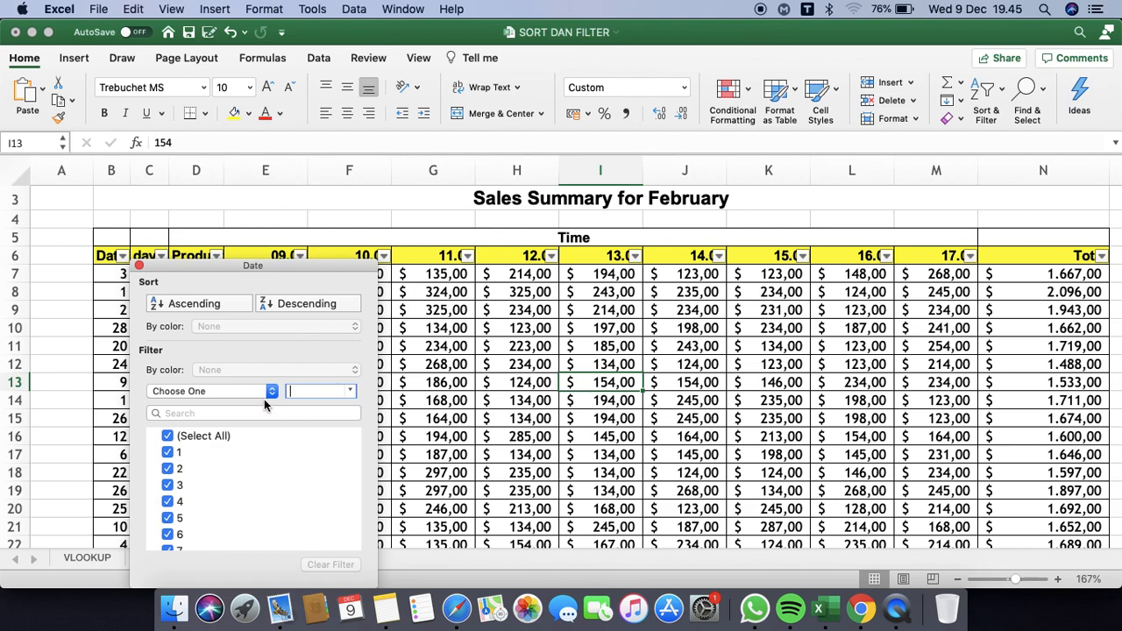
drag(284, 265, 432, 198)
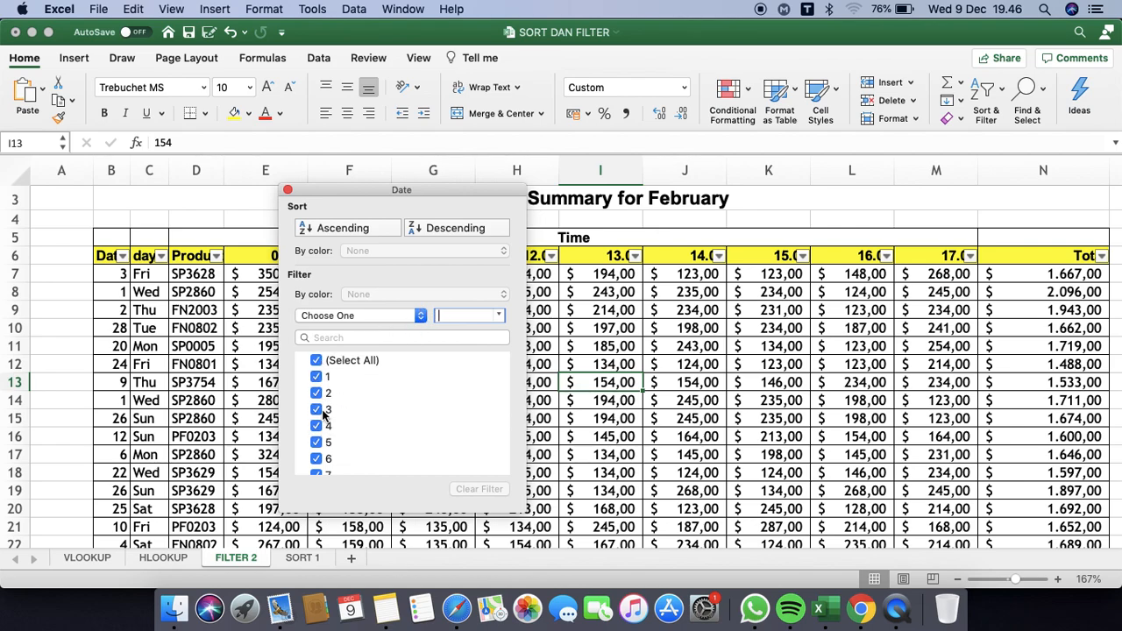
click(316, 362)
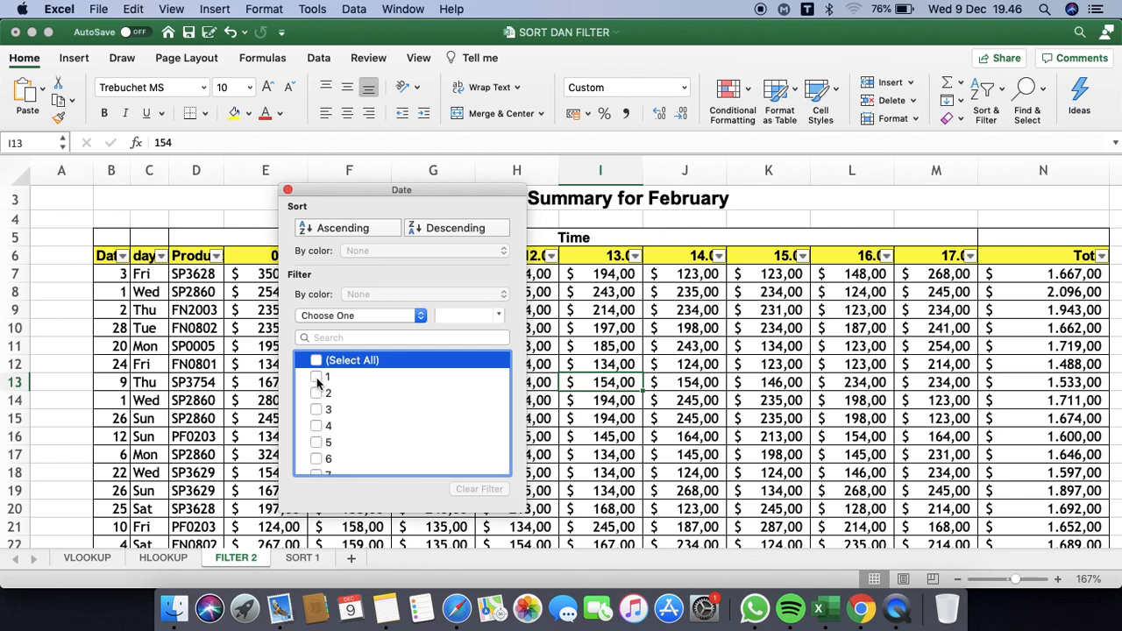
click(316, 377)
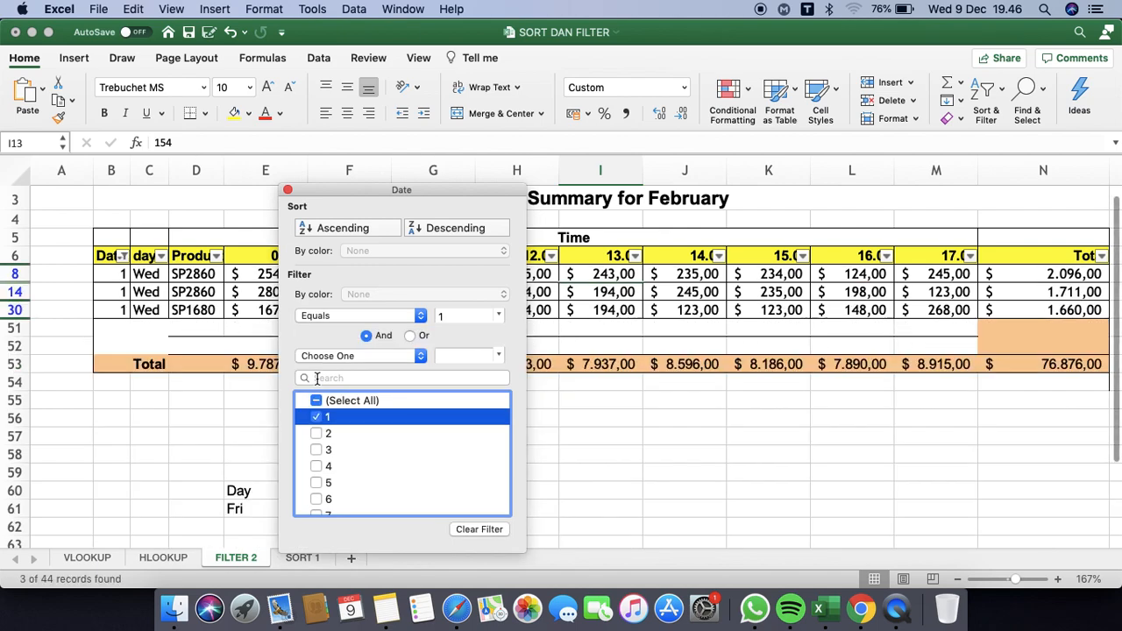
Switch the Date filter to date 2 alone, restore all dates, and close the filter settings.
click(317, 437)
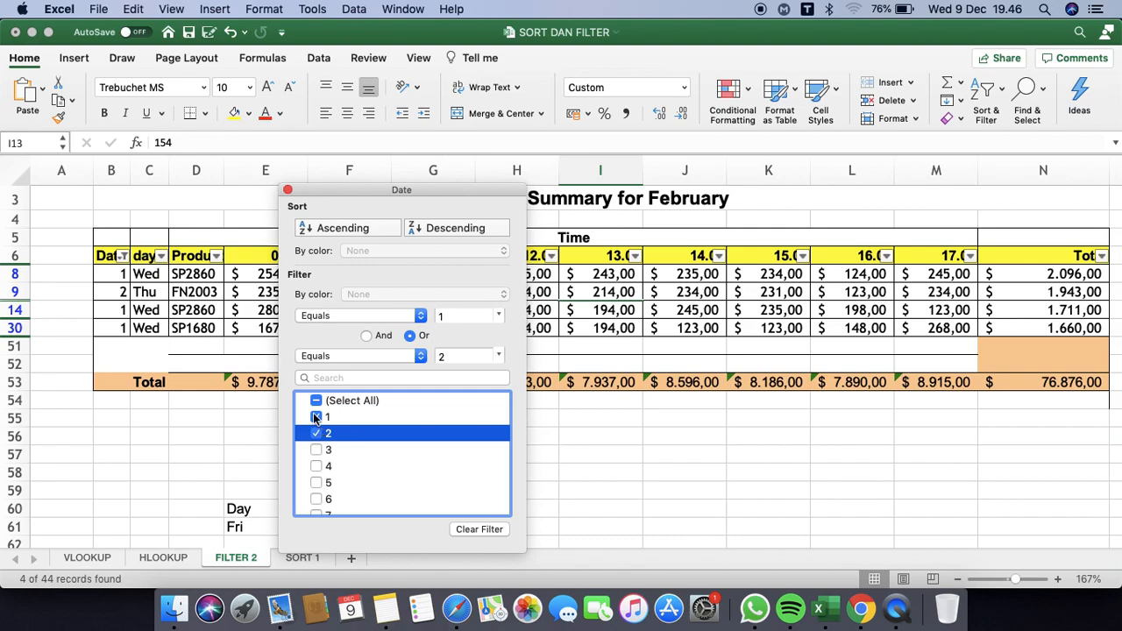
click(317, 417)
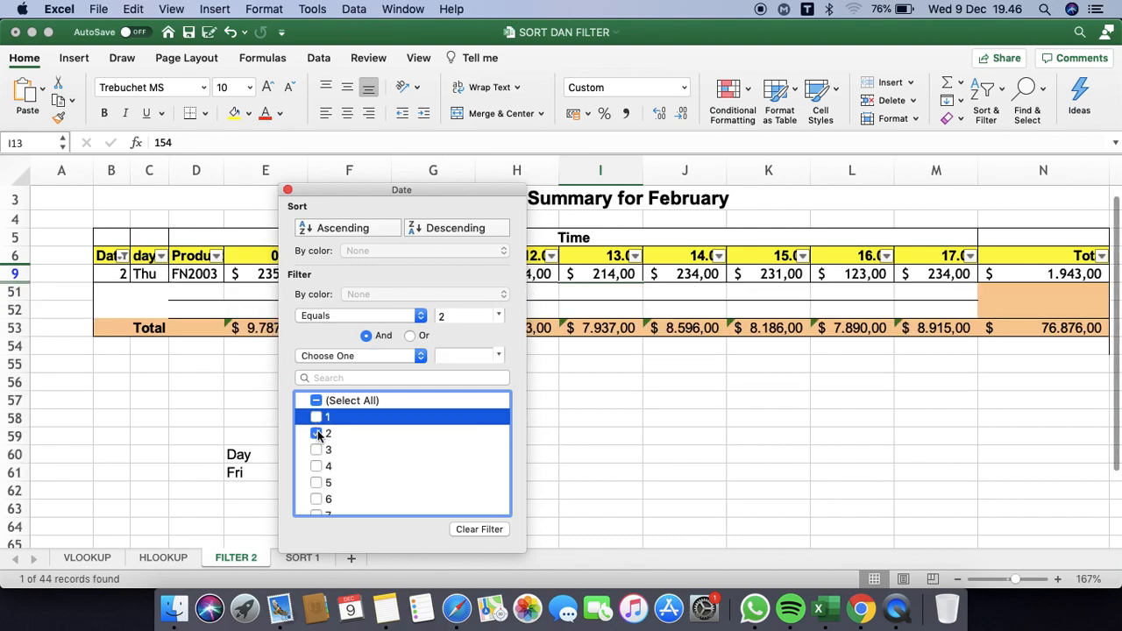
click(317, 433)
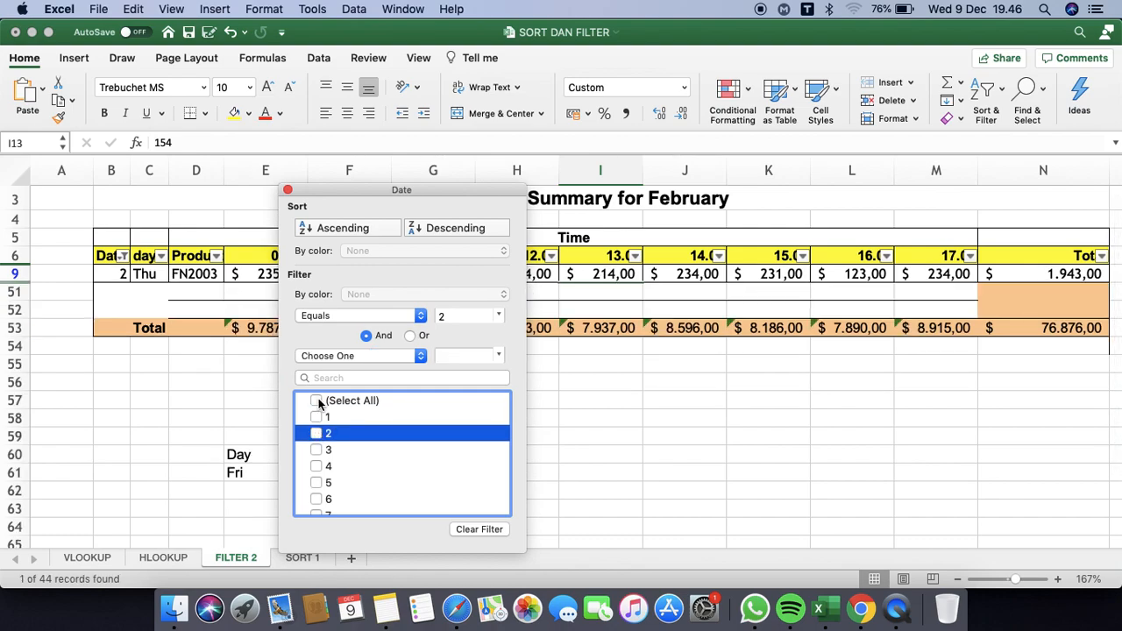
click(317, 401)
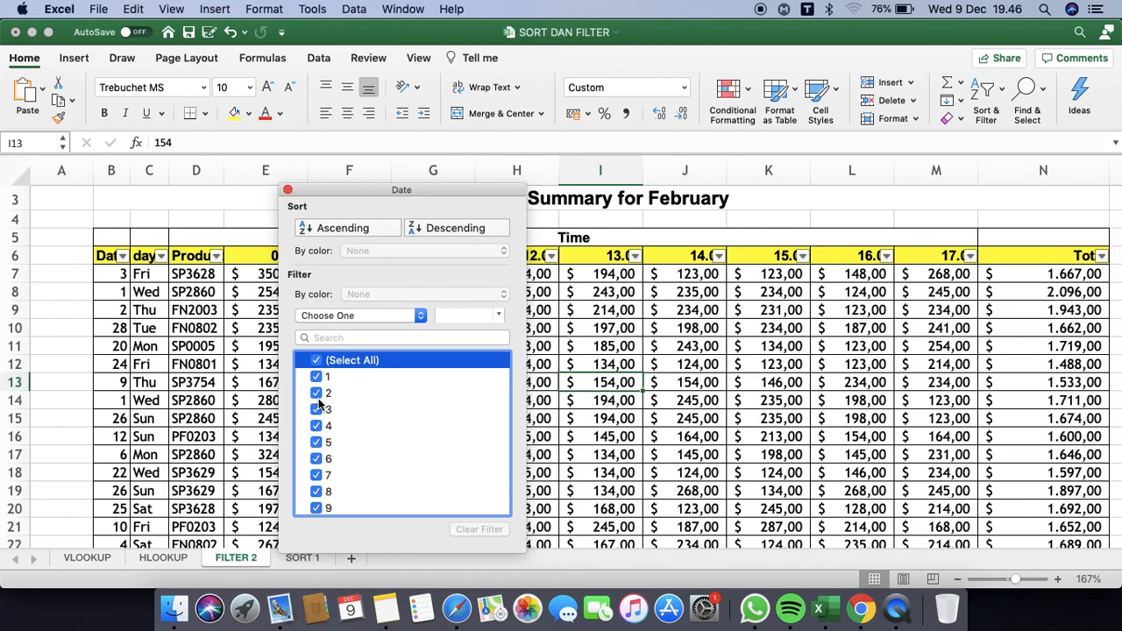
click(288, 190)
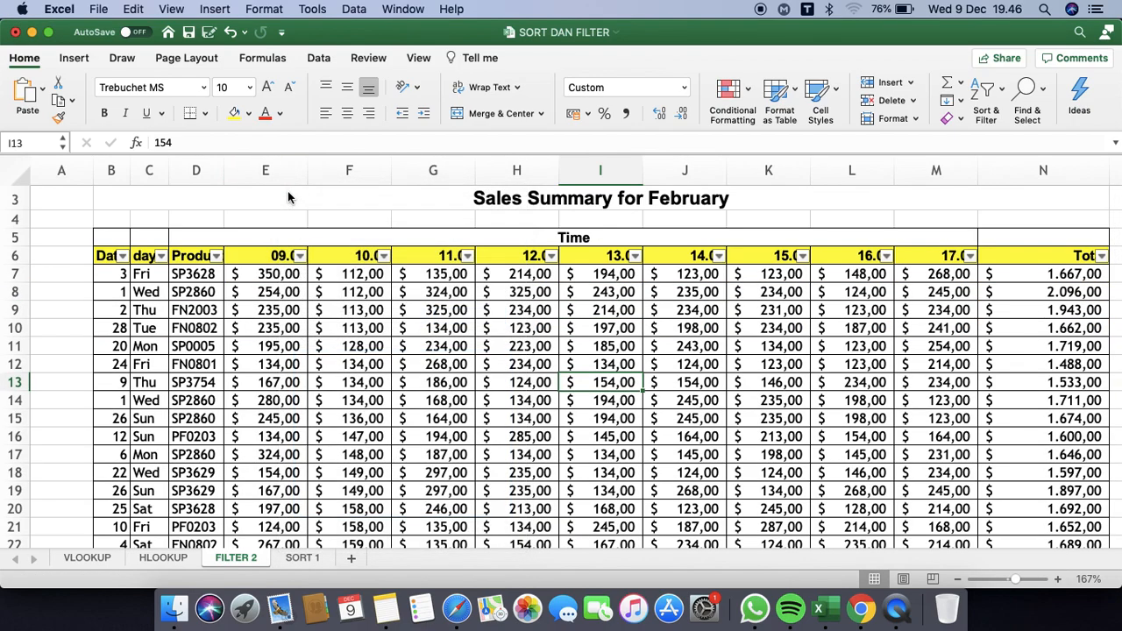
Widen the Product column so its header fits, and filter it to show only product FN0801.
mouse_move(224, 176)
mouse_down()
mouse_move(263, 179)
mouse_move(246, 179)
mouse_up()
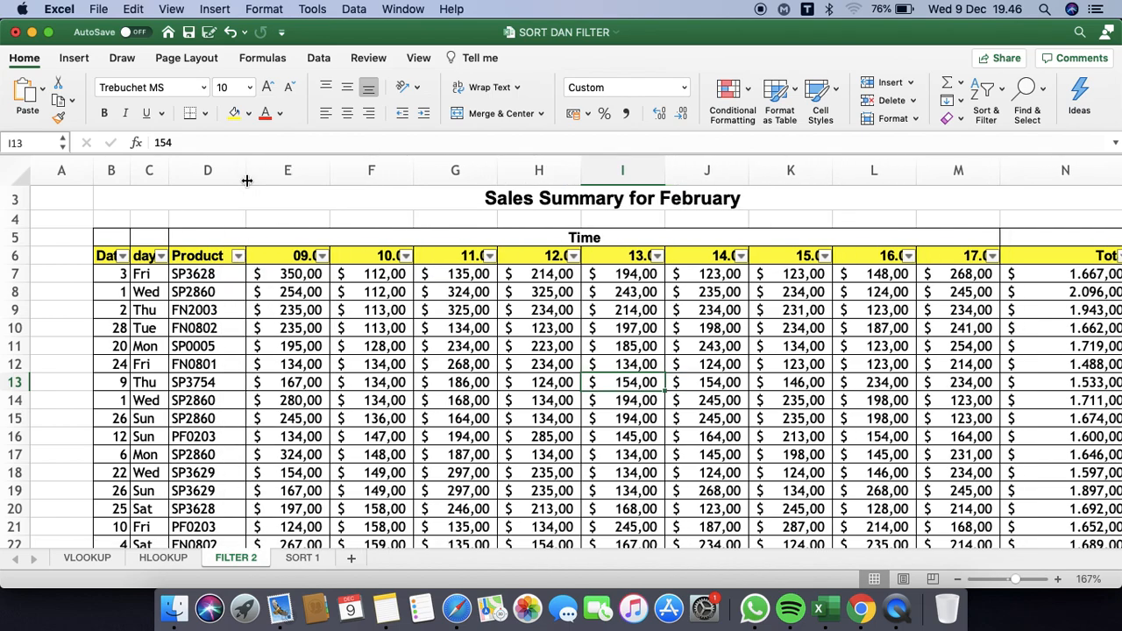
click(239, 256)
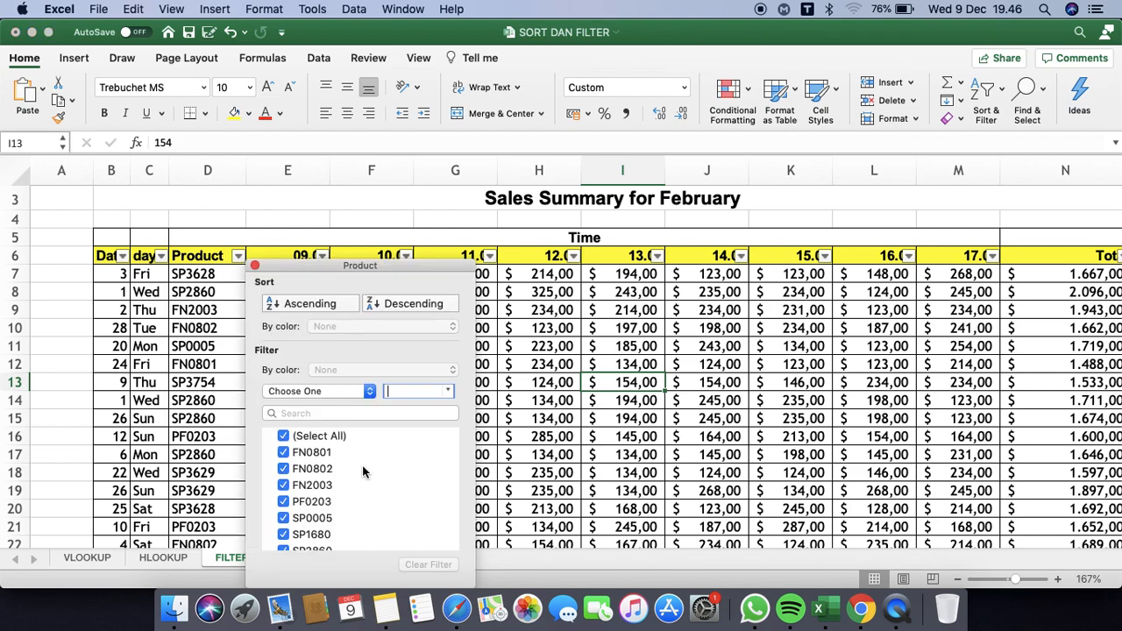
scroll(321, 508, down, 3)
scroll(319, 511, up, 3)
scroll(326, 475, down, 3)
scroll(326, 475, up, 3)
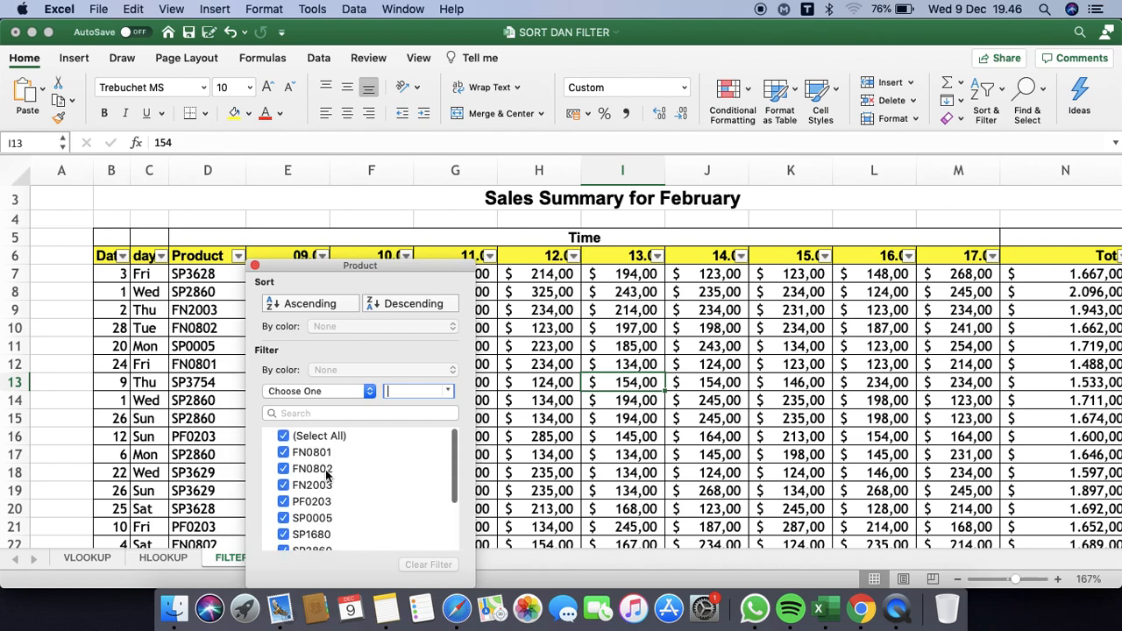
click(283, 436)
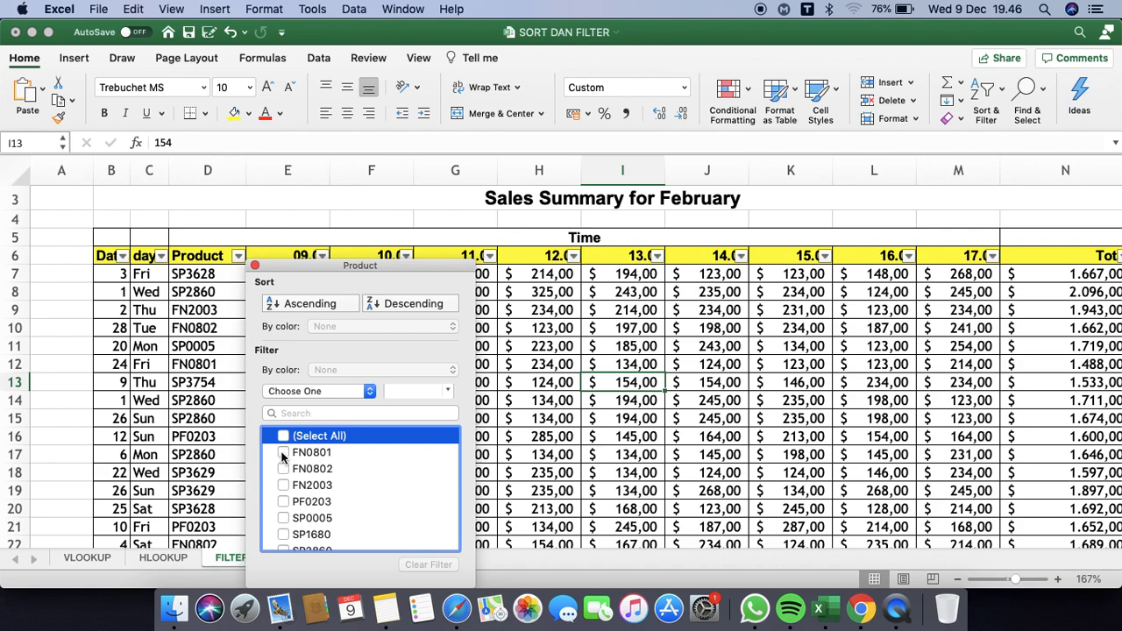
click(283, 453)
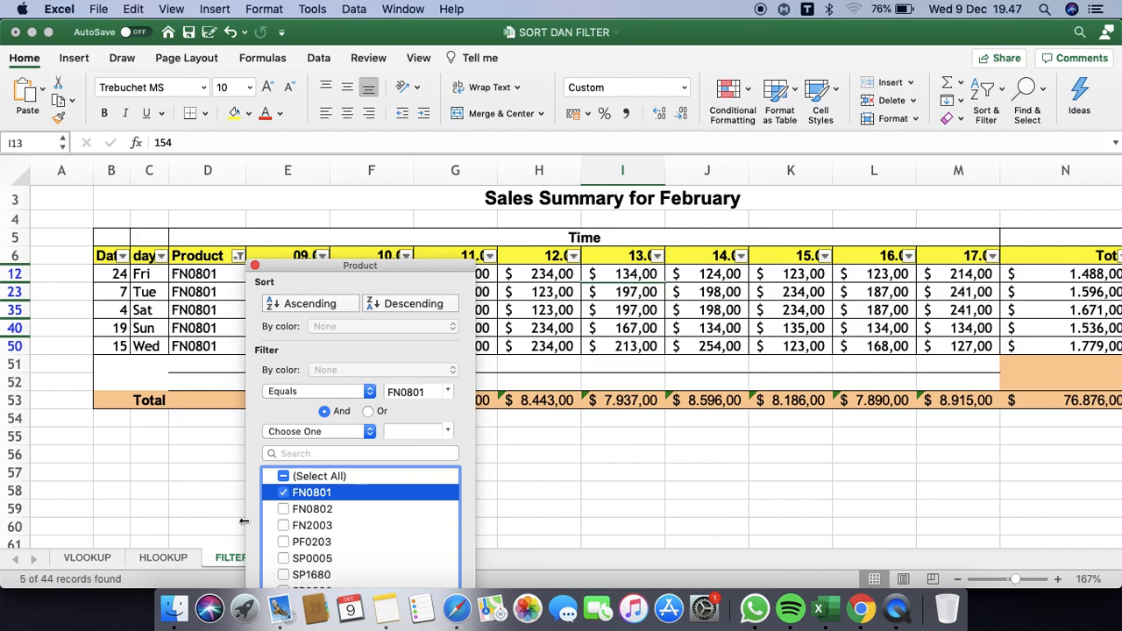
Restore all products and filter the Product column with the condition Equals SP0005.
click(285, 478)
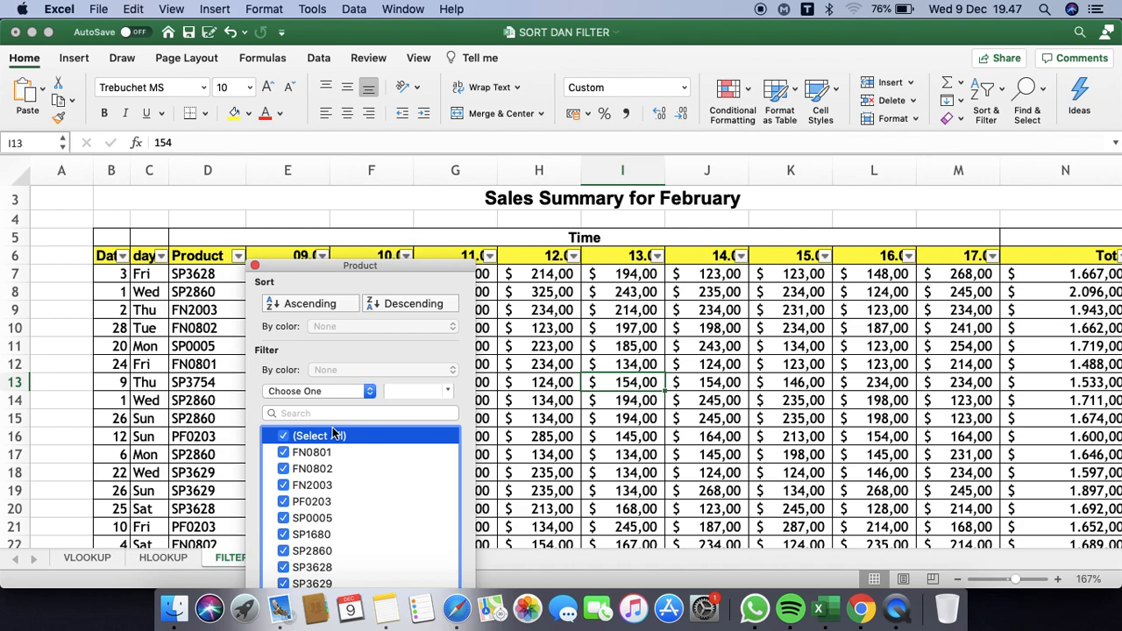
click(370, 393)
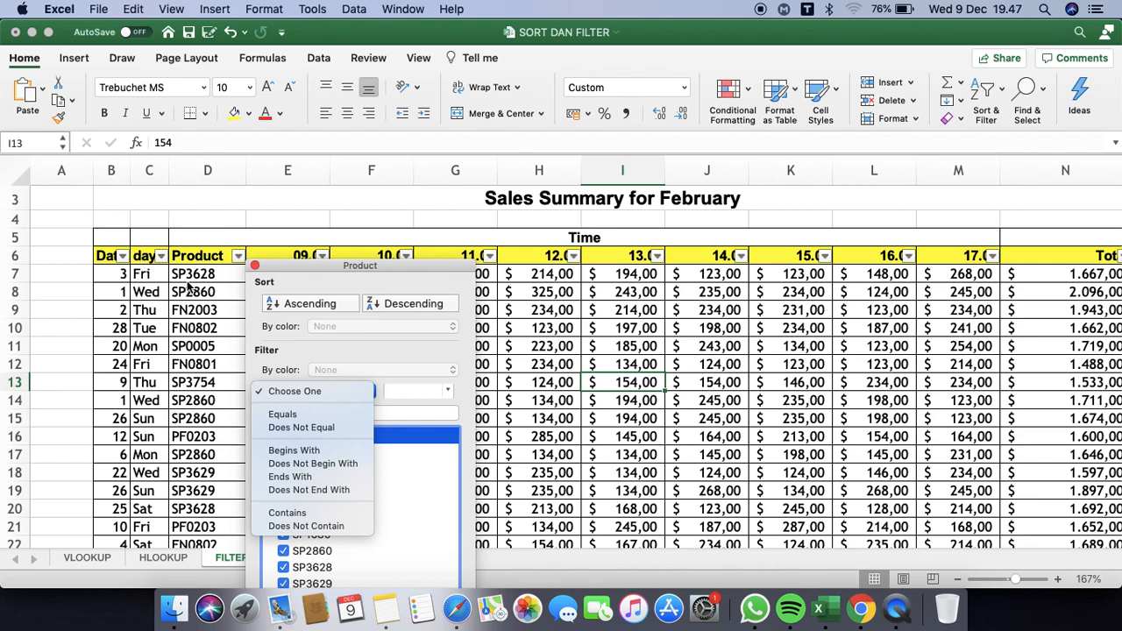
click(311, 418)
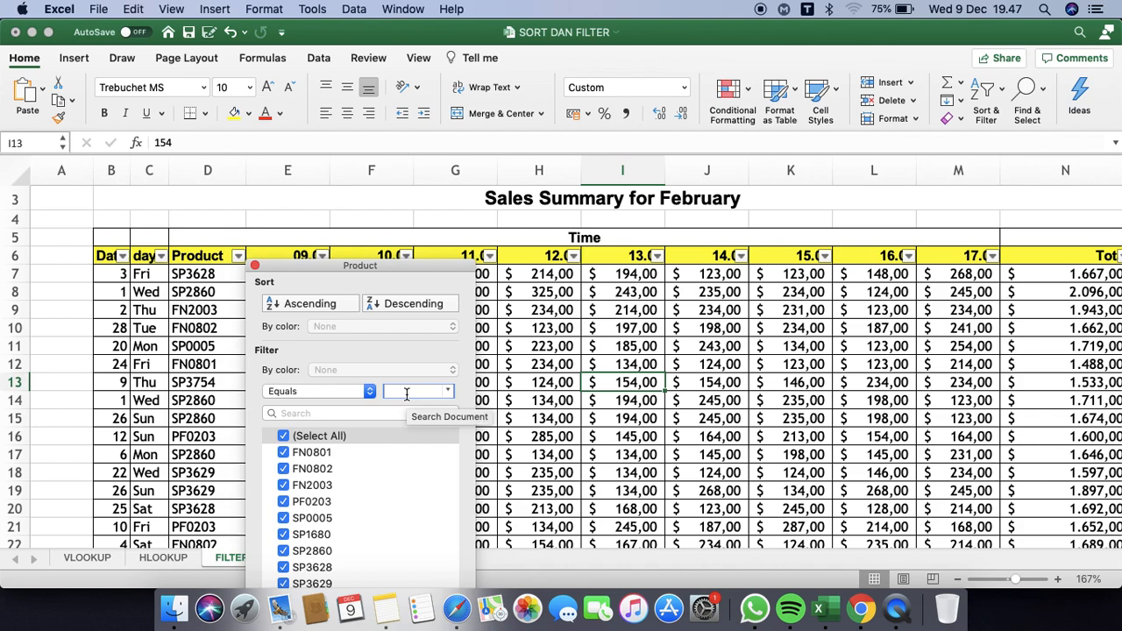
text(S)
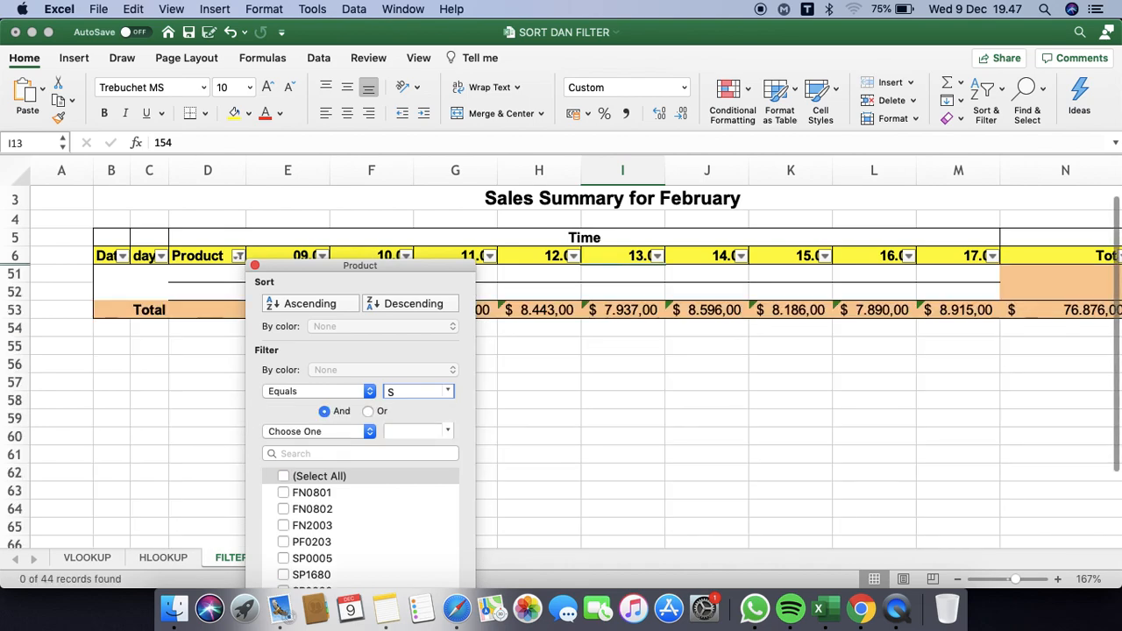
text(P)
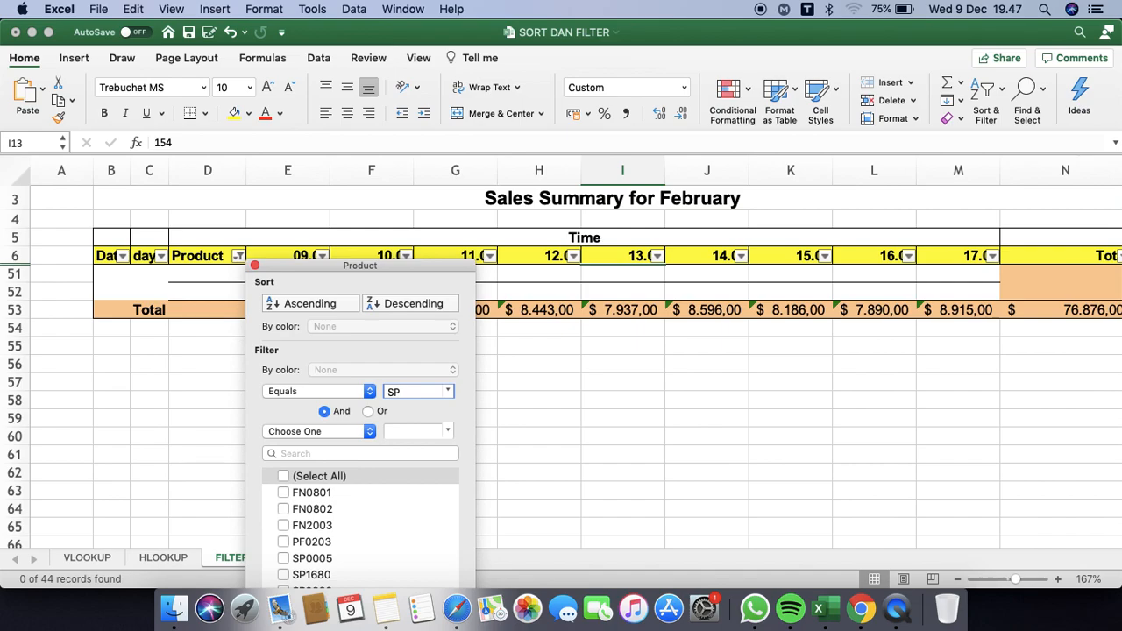
text(0005)
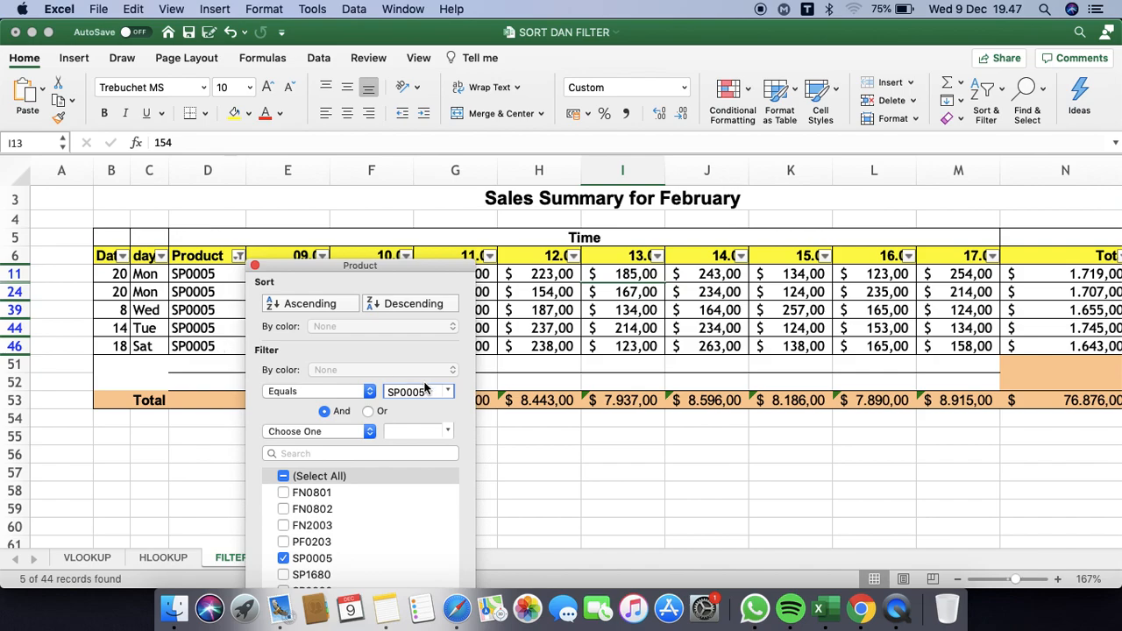
Change the Product filter condition to Does Not Equal SP0005 and look over the filtered rows.
click(369, 393)
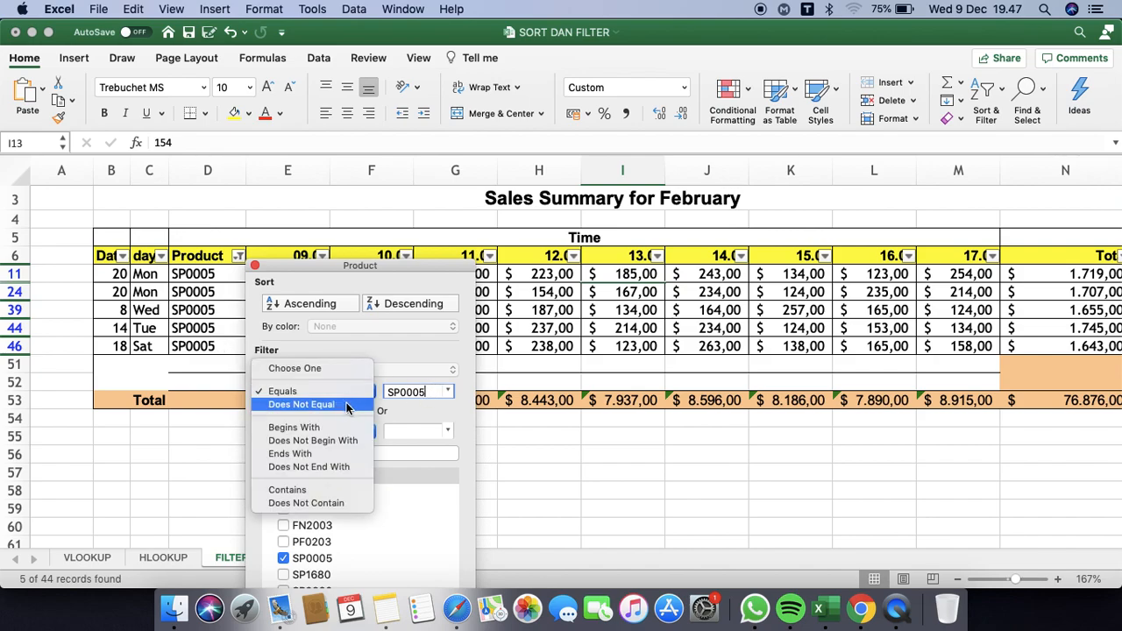
click(345, 406)
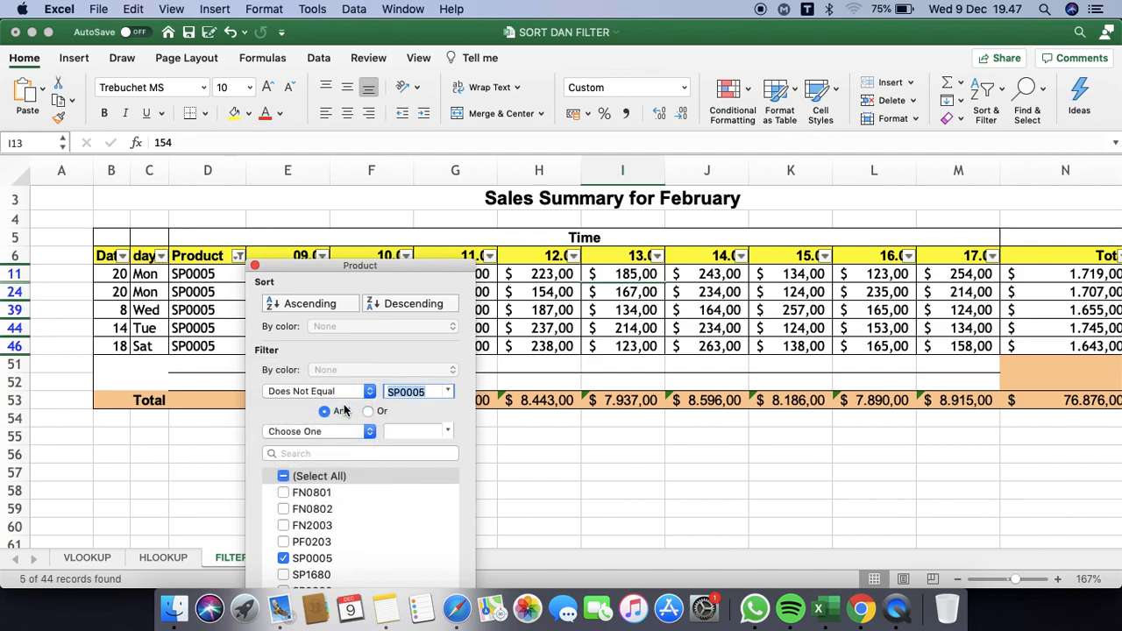
scroll(662, 382, down, 5)
scroll(561, 391, up, 6)
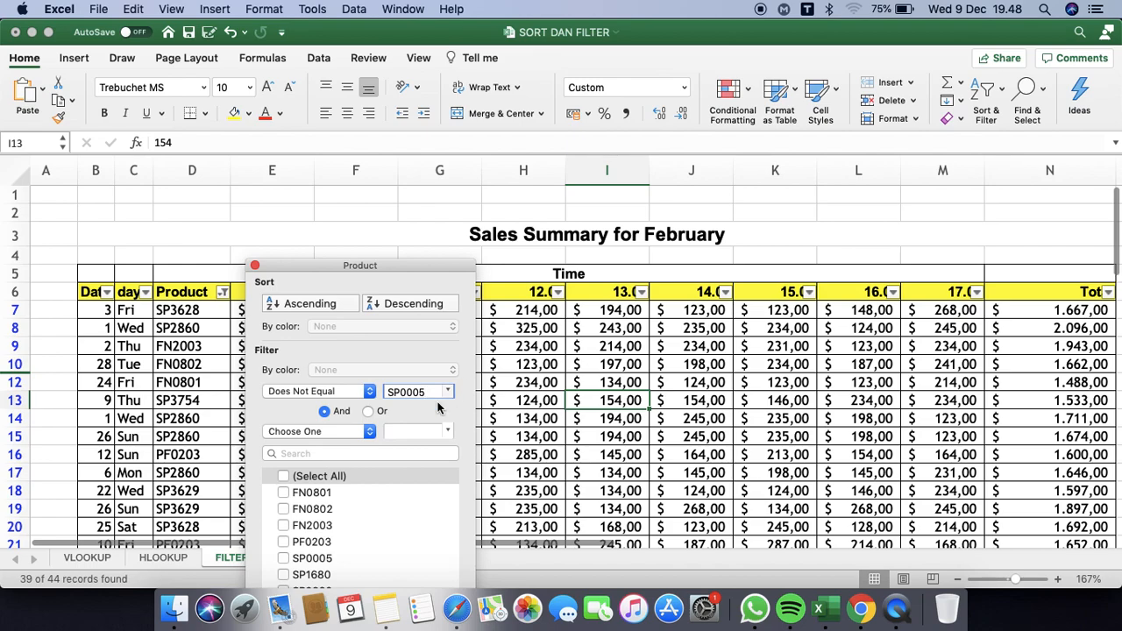
Change the Product filter condition to Begins With and replace its value with FN.
click(369, 392)
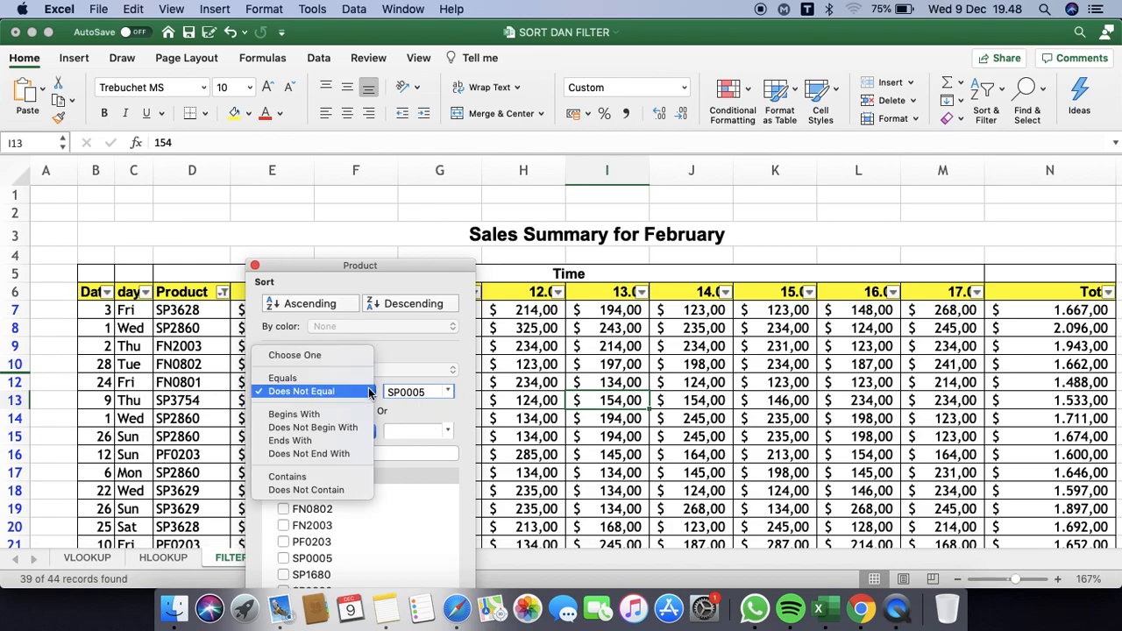
click(341, 415)
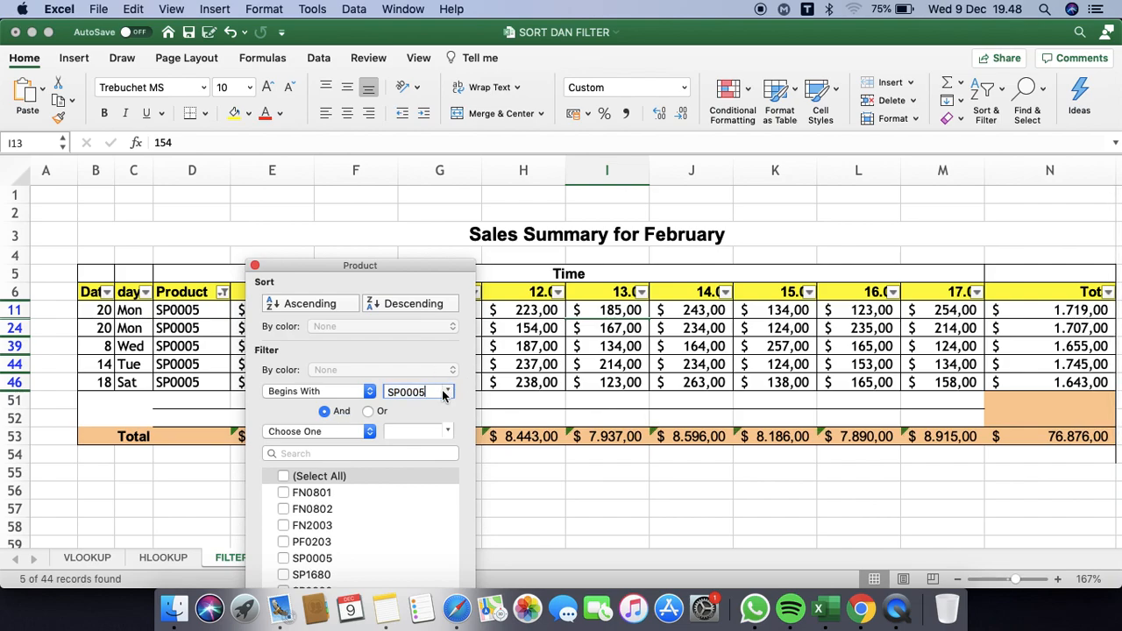
key(BackSpace)
key(BackSpace)
key(BackSpace)
key(BackSpace)
key(BackSpace)
key(BackSpace)
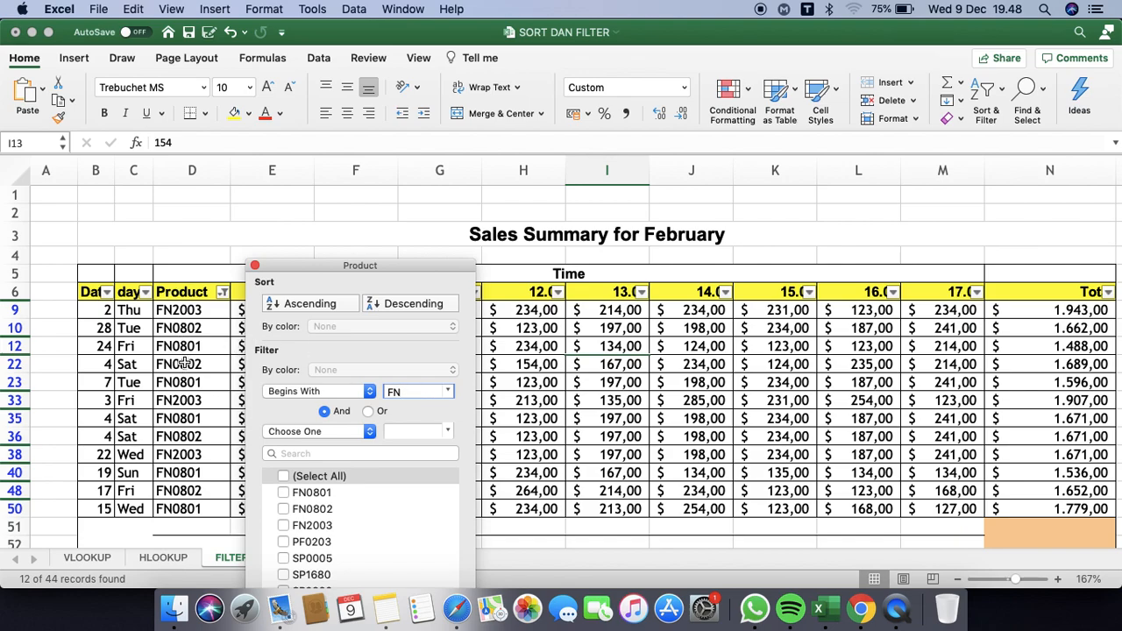
Change the Product filter condition to Ends With and try the values 01, 1 and 5.
click(369, 393)
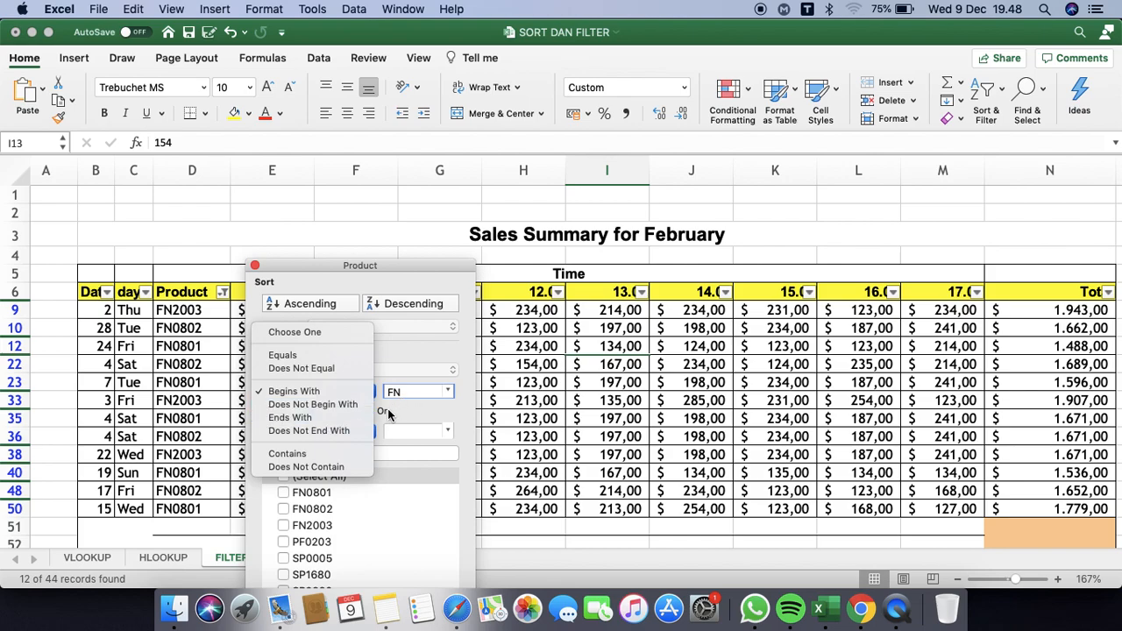
click(320, 418)
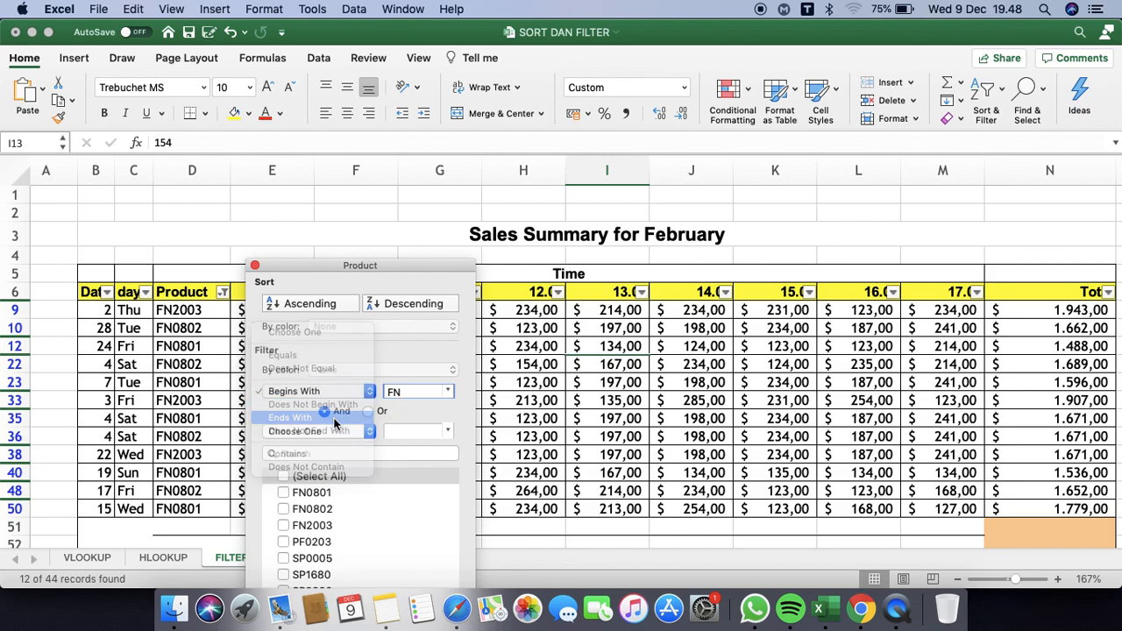
text(01)
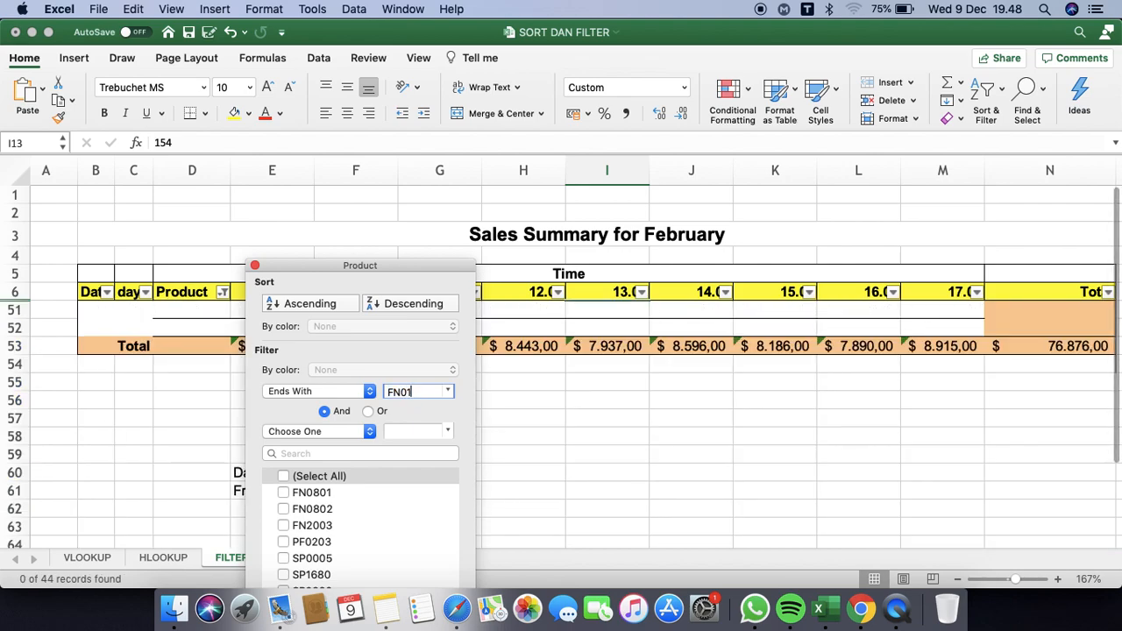
click(399, 392)
key(BackSpace)
key(BackSpace)
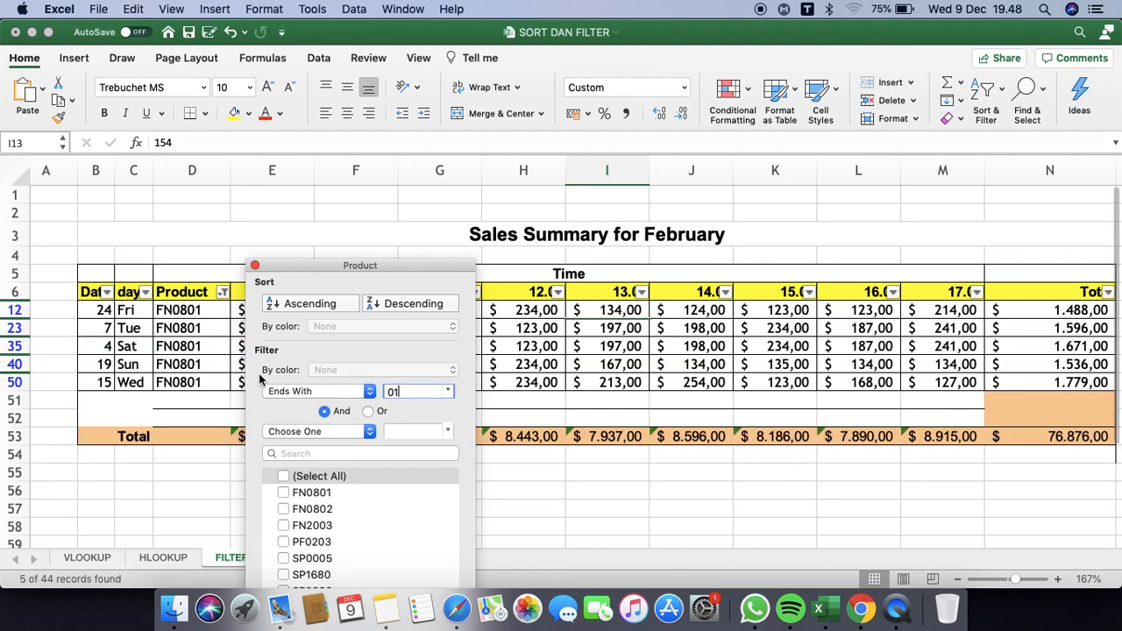
key(Delete)
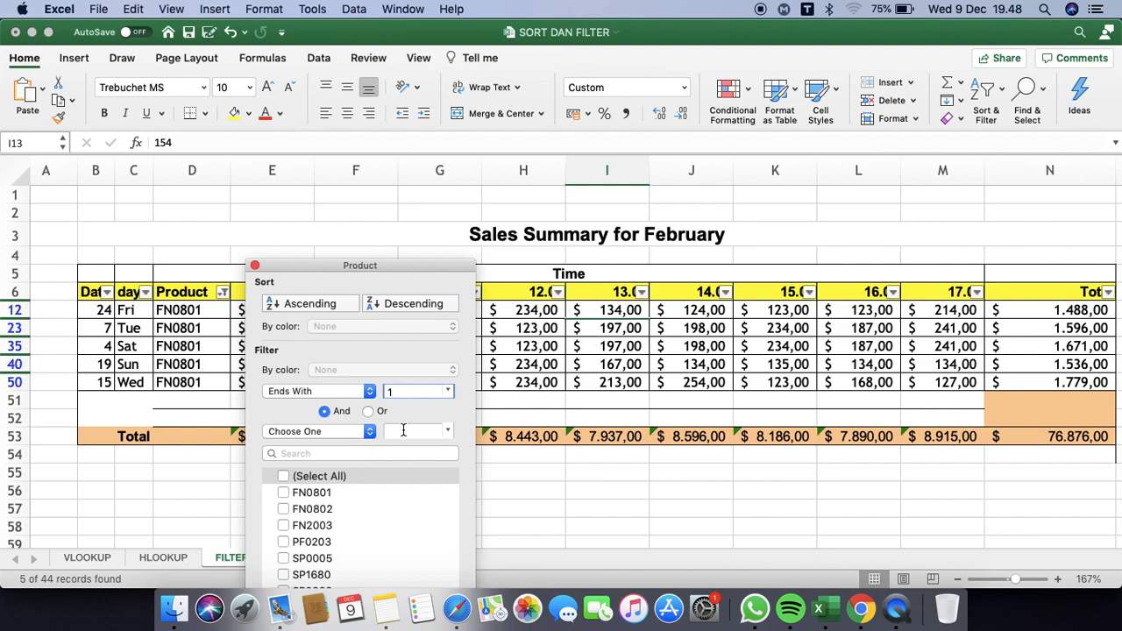
double_click(407, 391)
text(5)
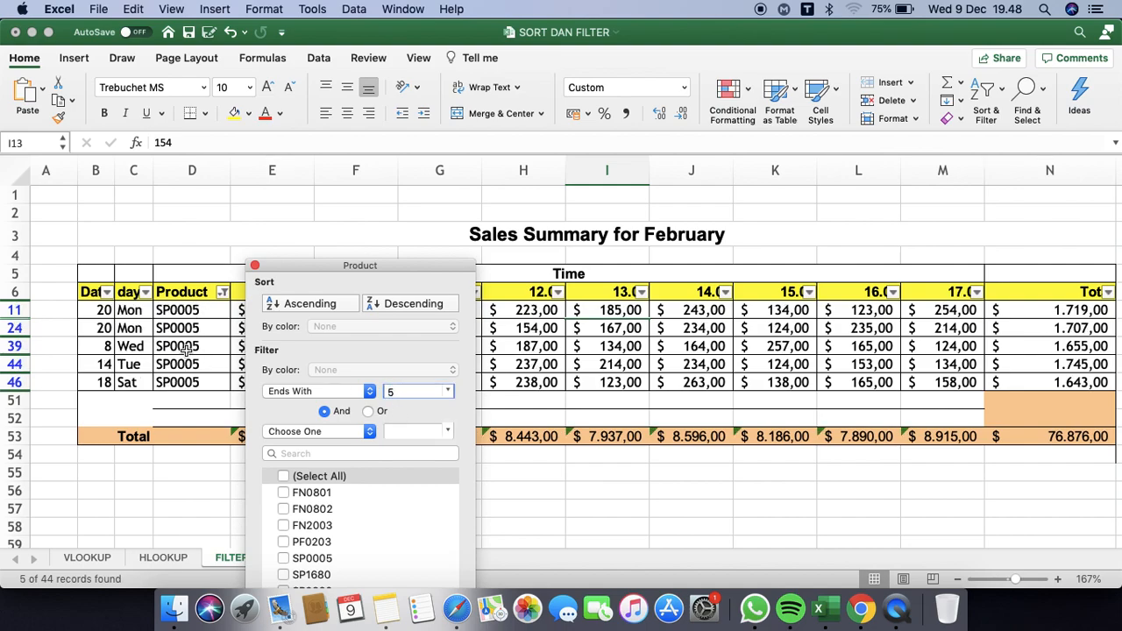
Replace the Product filter value with N and change its condition to Contains.
click(370, 392)
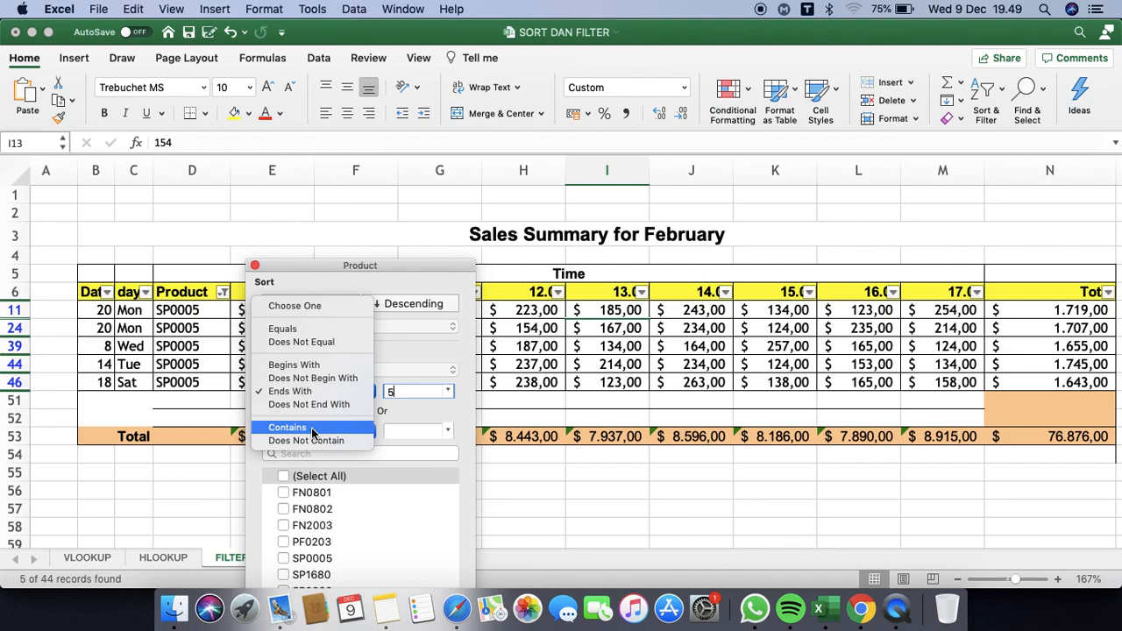
click(406, 390)
click(404, 391)
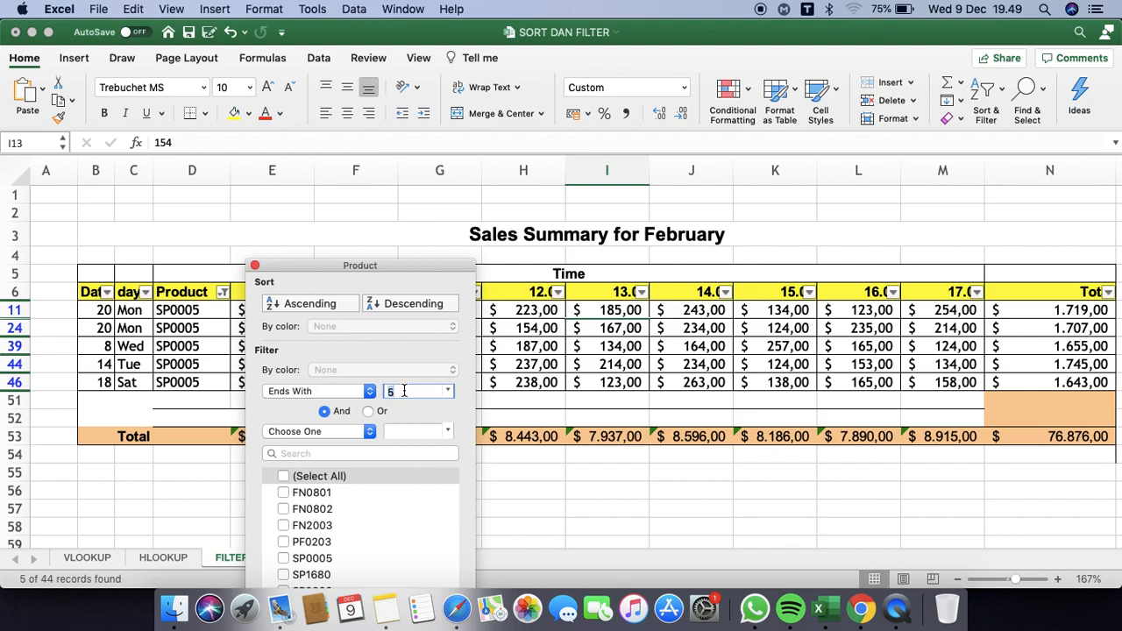
text(N)
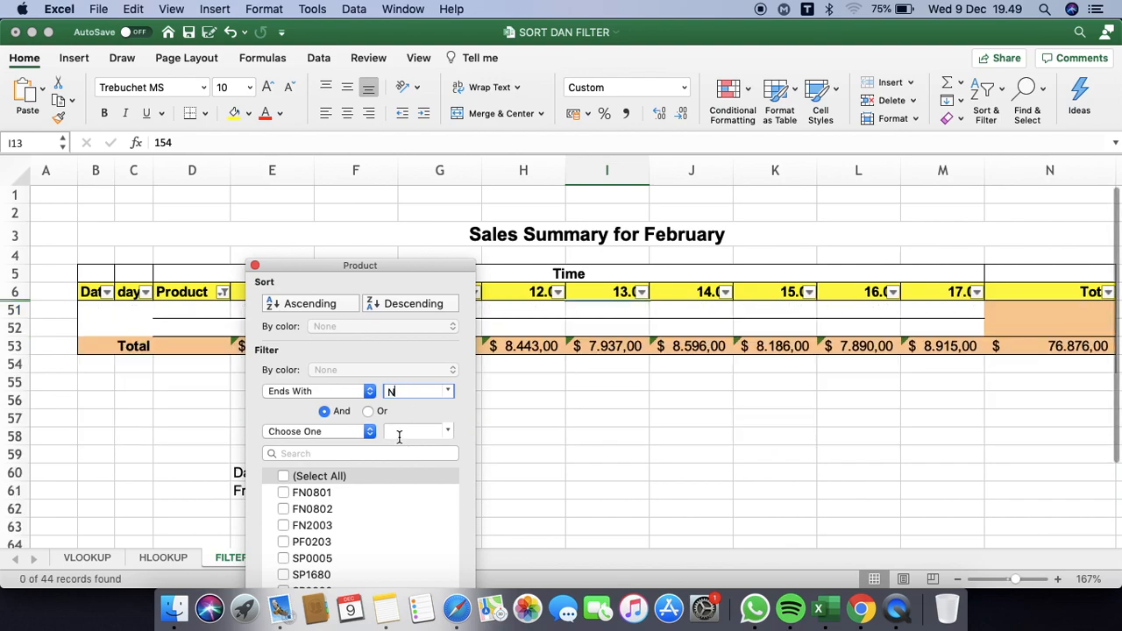
click(370, 391)
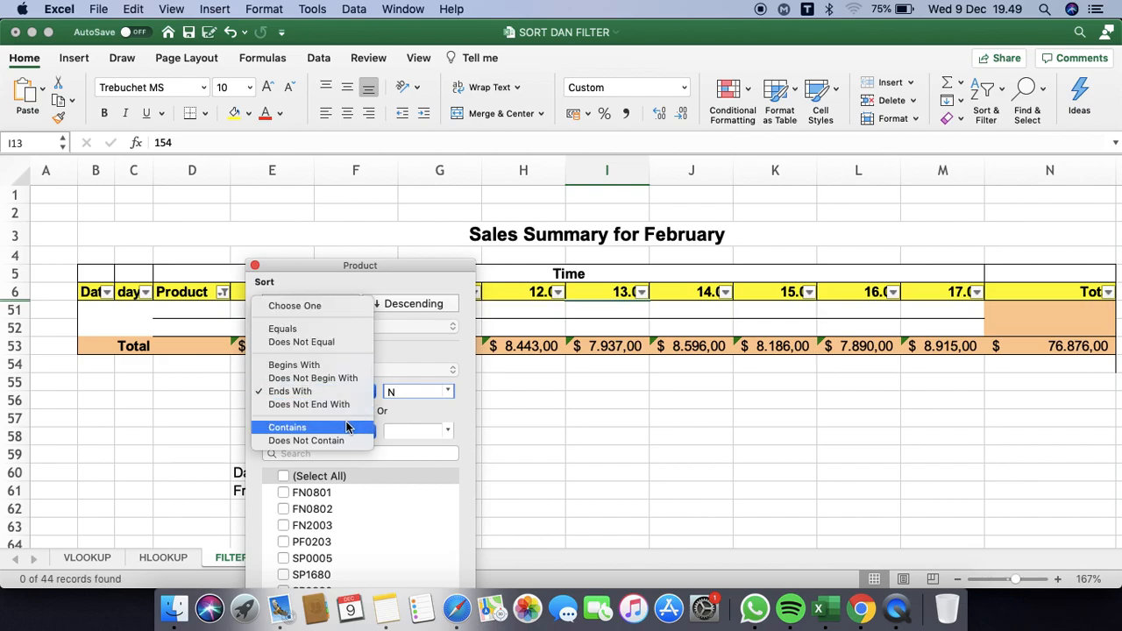
click(348, 427)
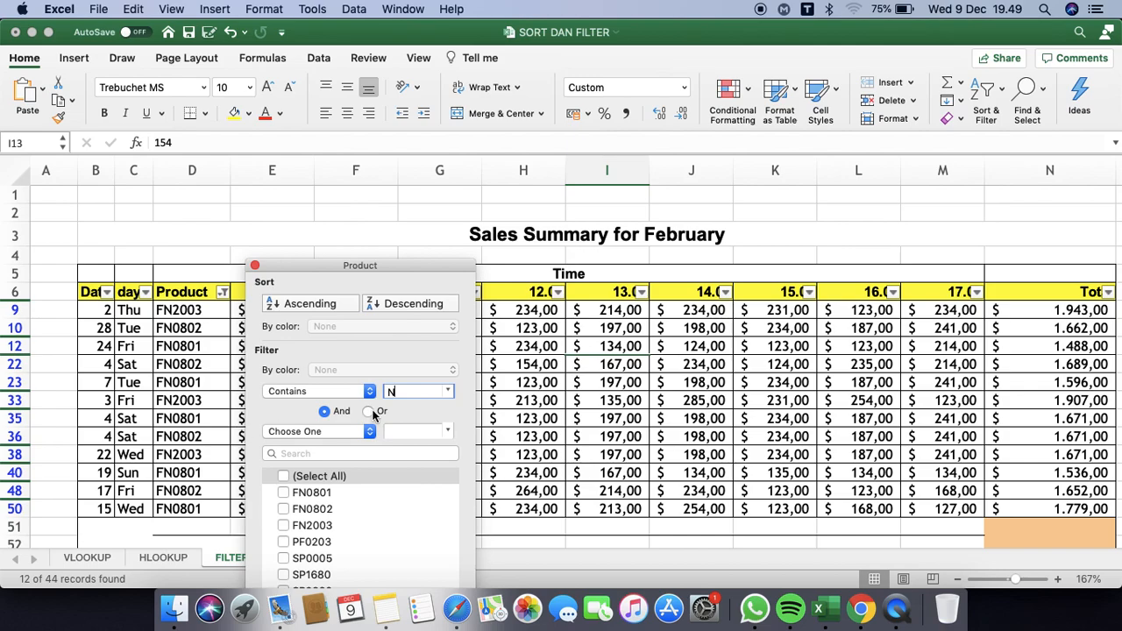
Replace the value of the Product column's Contains filter with S, and with 5 after that.
double_click(403, 393)
text(S)
click(404, 431)
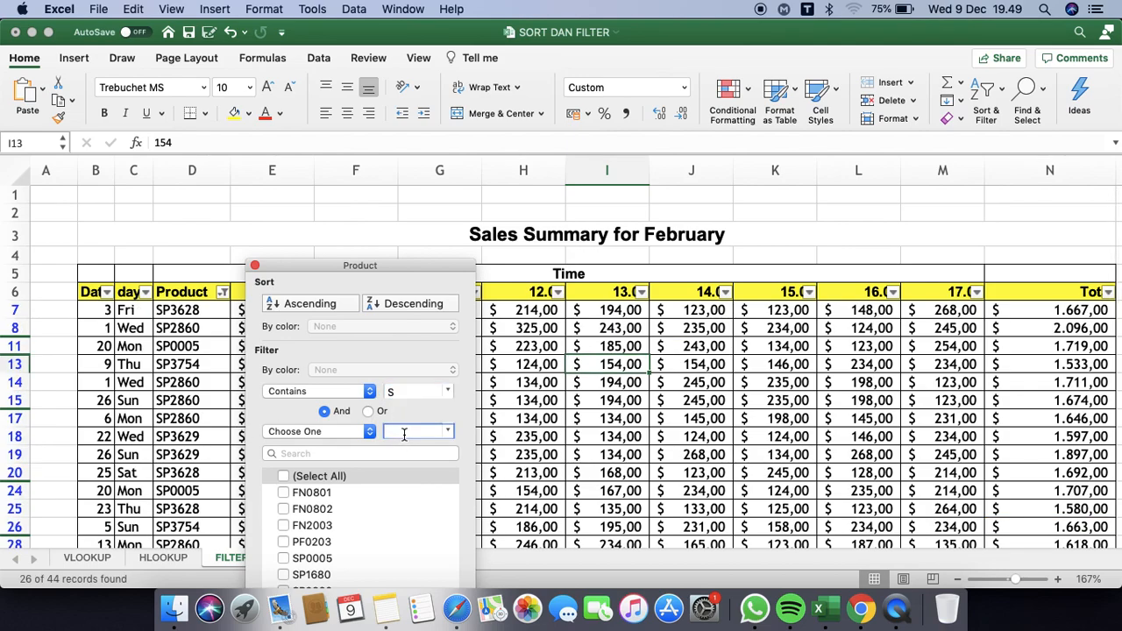
double_click(412, 388)
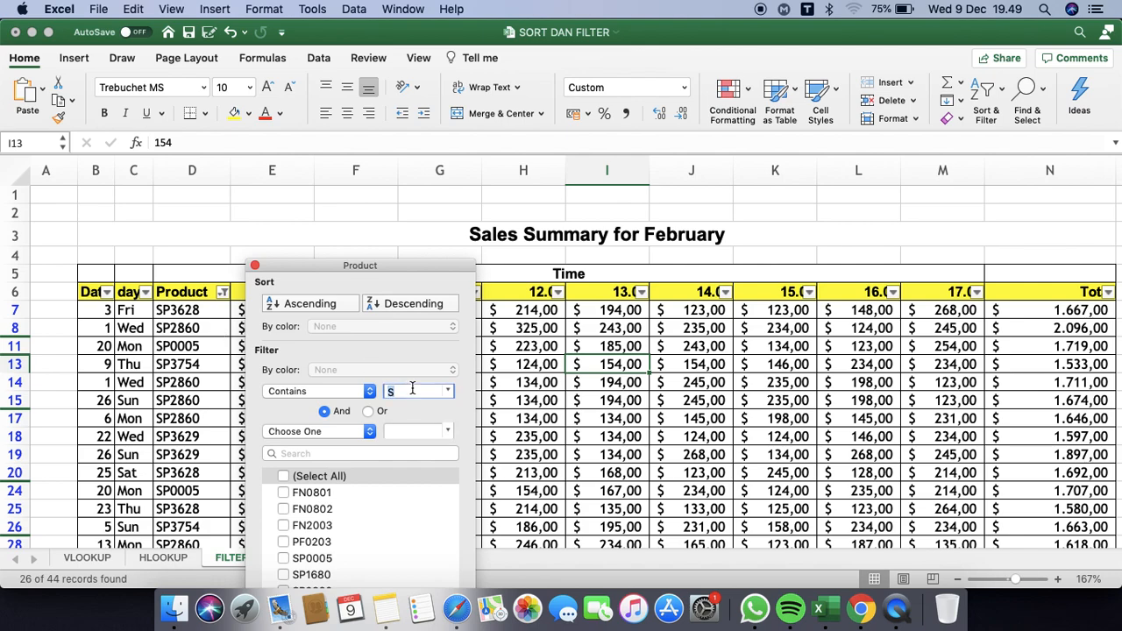
text(5)
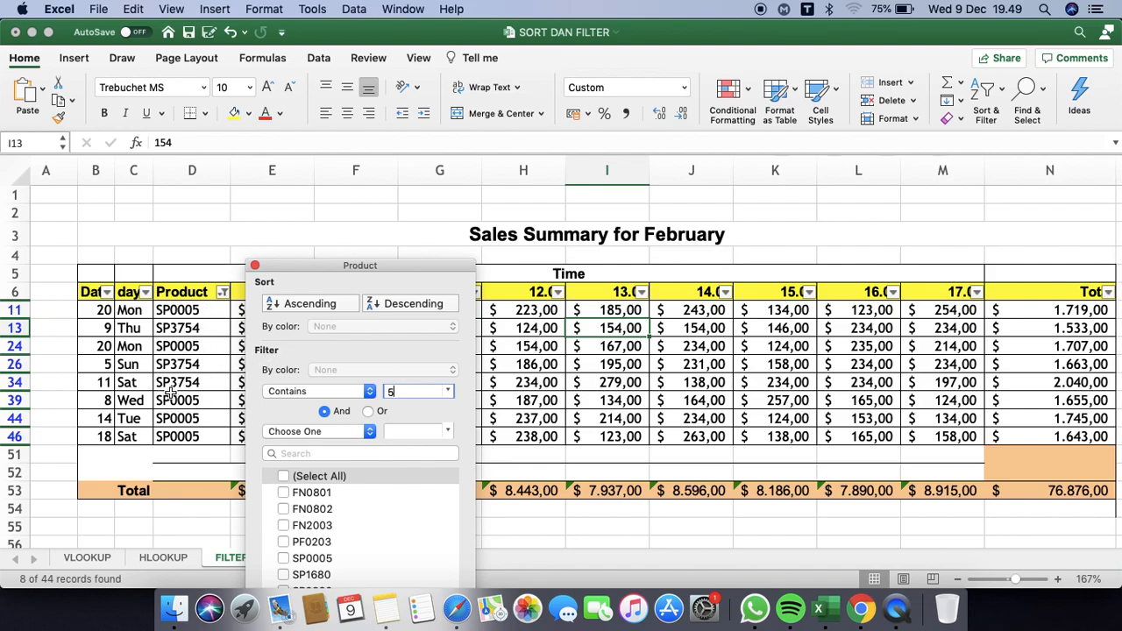
Change the Product filter condition to Does Not Contain 5, look over the filtered rows and close the filter window.
click(365, 393)
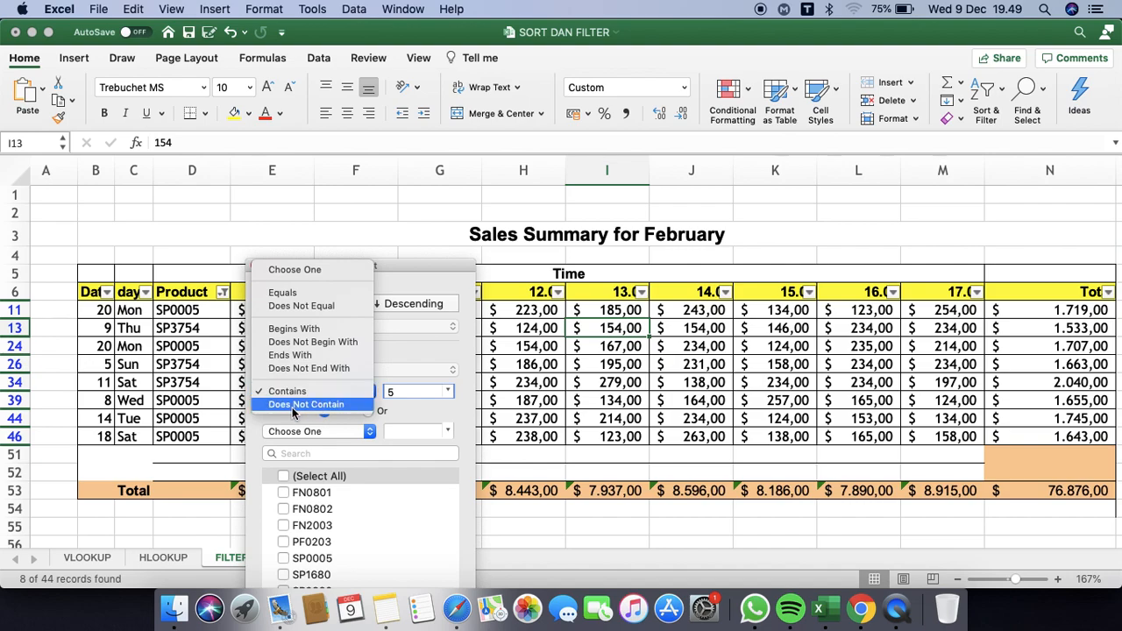
click(359, 392)
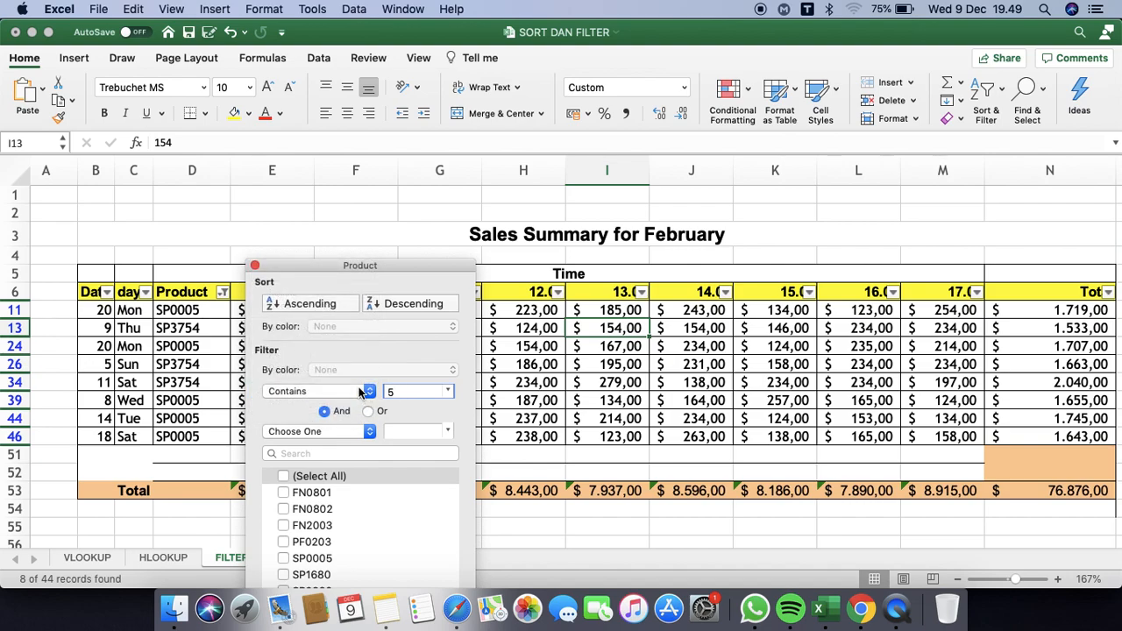
click(360, 392)
click(342, 406)
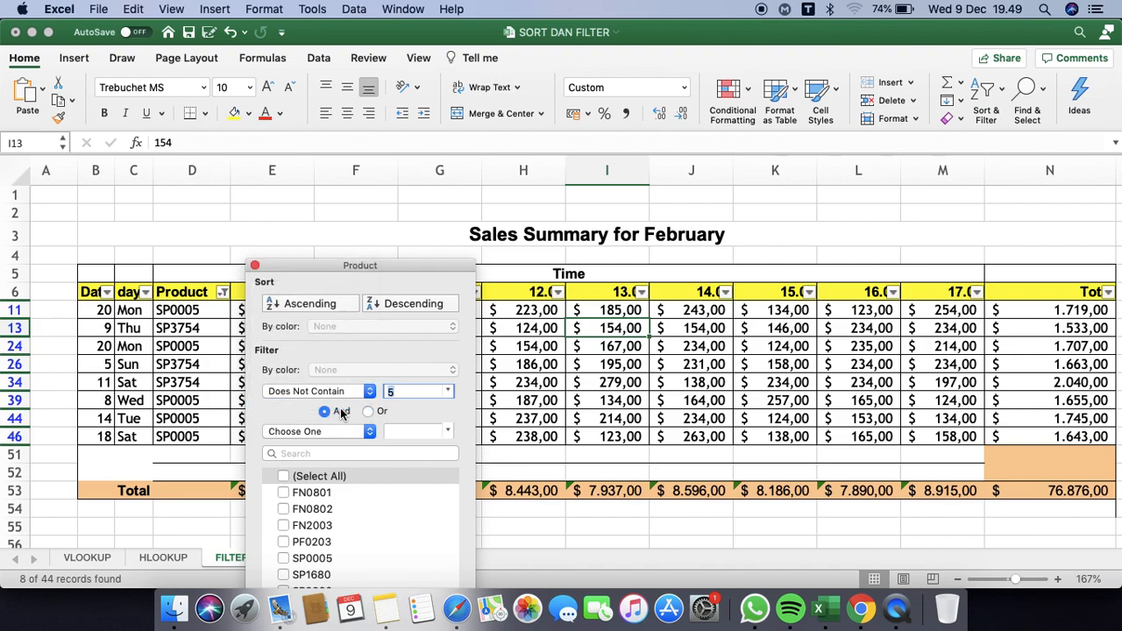
text(5)
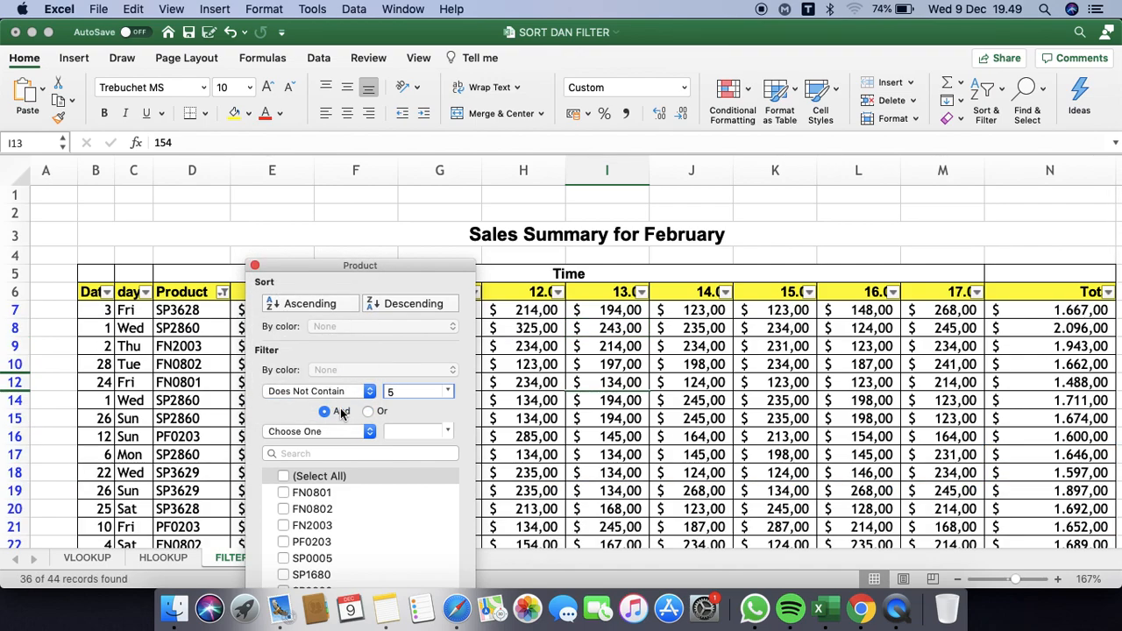
scroll(141, 436, down, 5)
scroll(140, 437, down, 10)
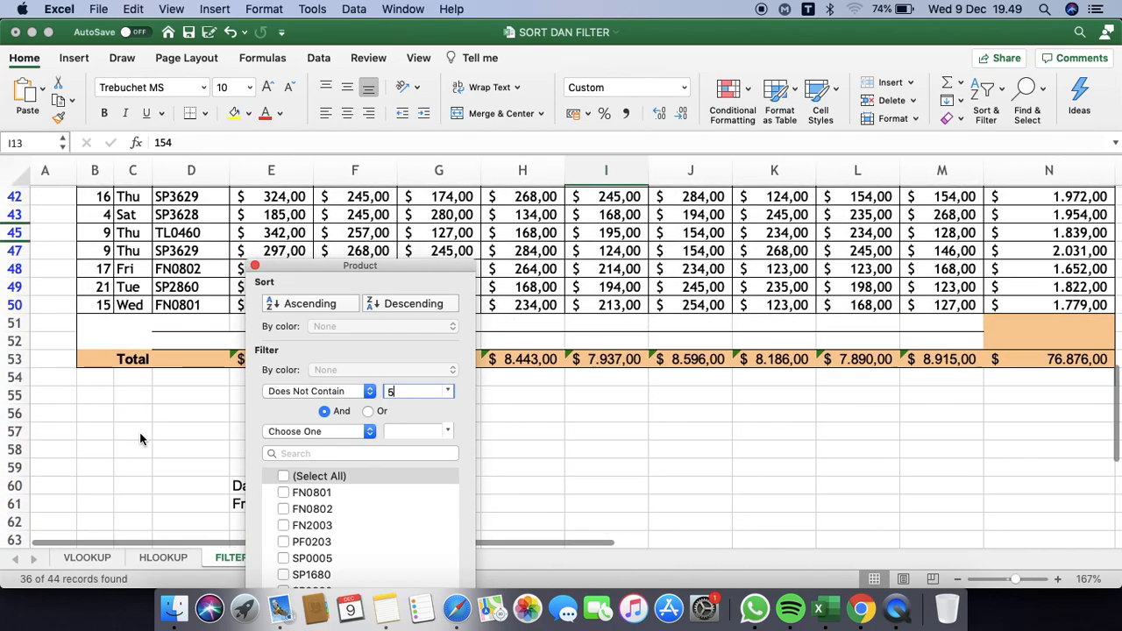
scroll(140, 436, up, 15)
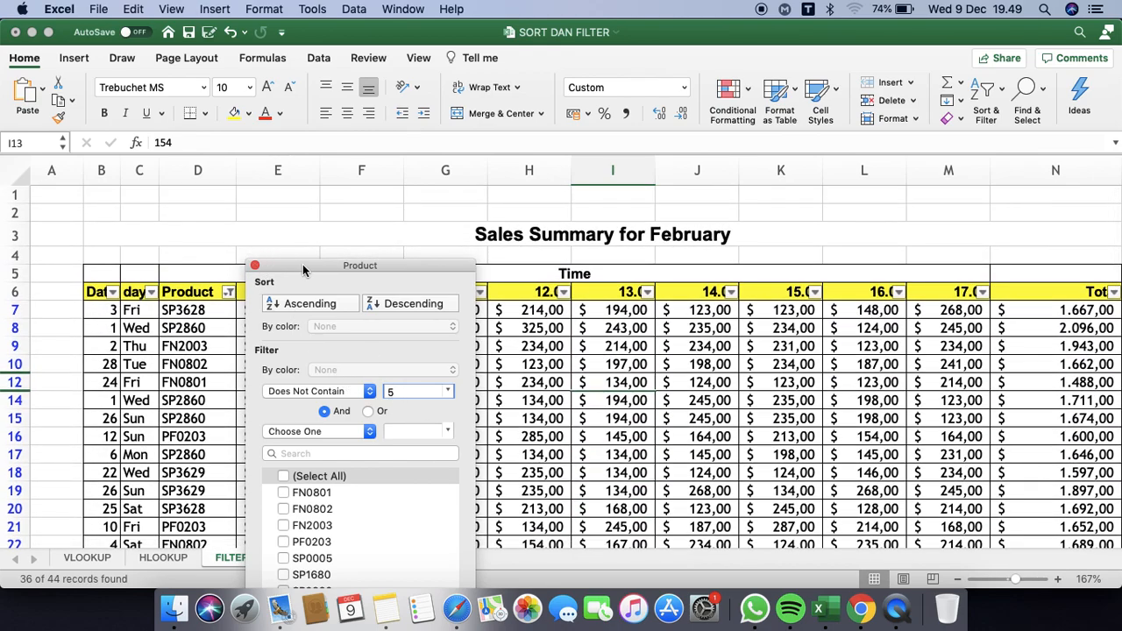
drag(306, 267, 316, 186)
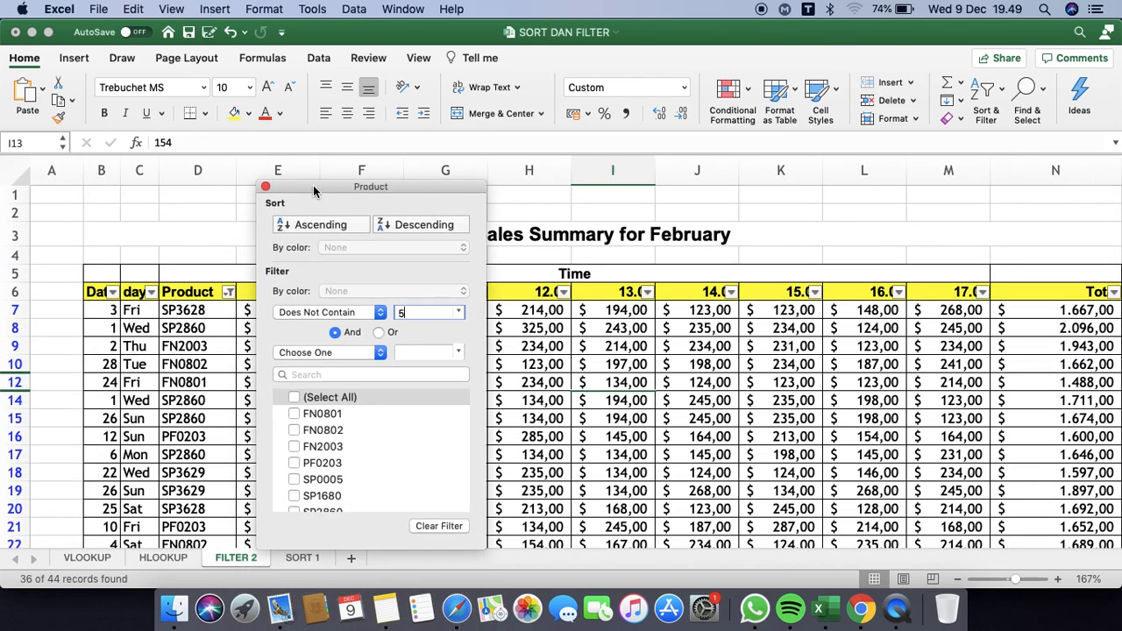
click(268, 189)
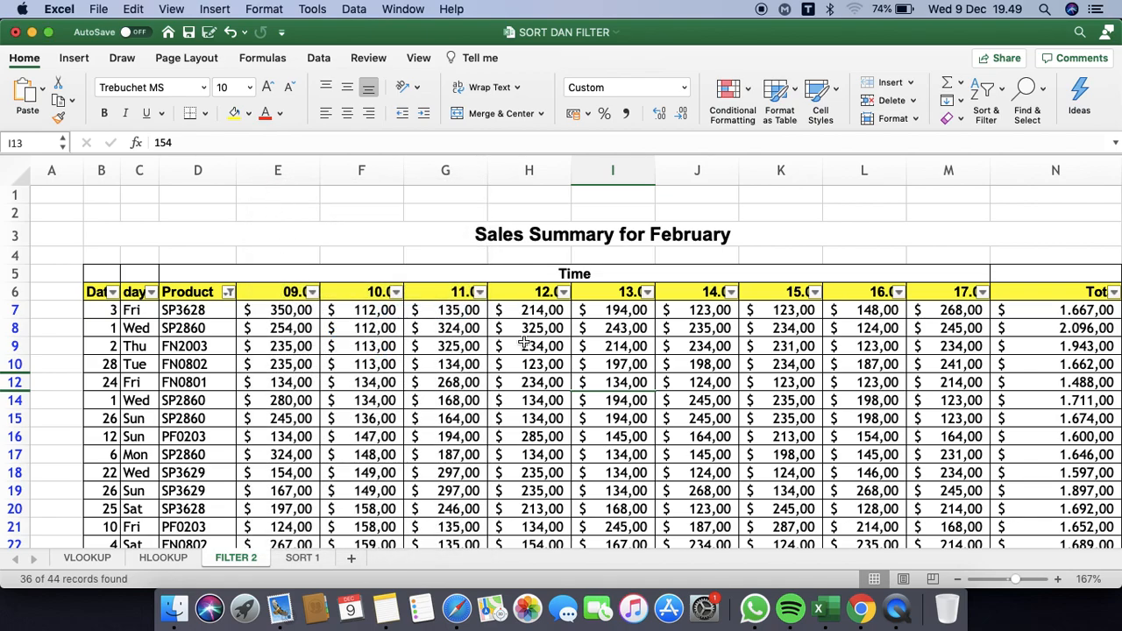
Examine the numeric filter conditions offered for the 09.00 column and close its filter window without applying one.
scroll(456, 315, right, 3)
scroll(456, 316, down, 1)
scroll(550, 347, left, 4)
scroll(549, 346, right, 1)
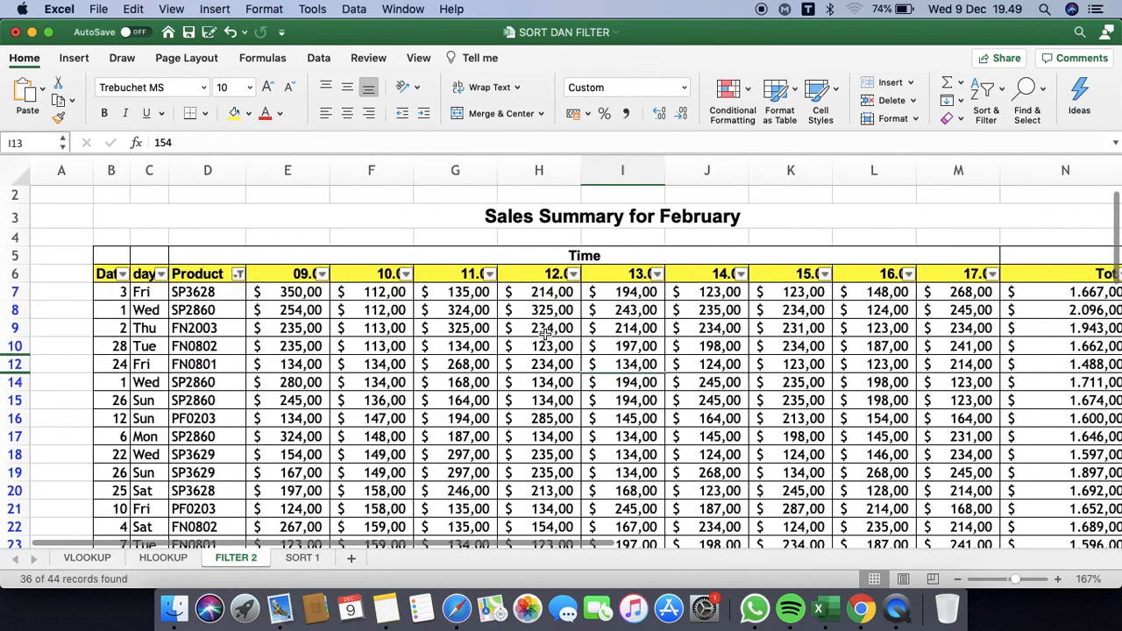
click(321, 276)
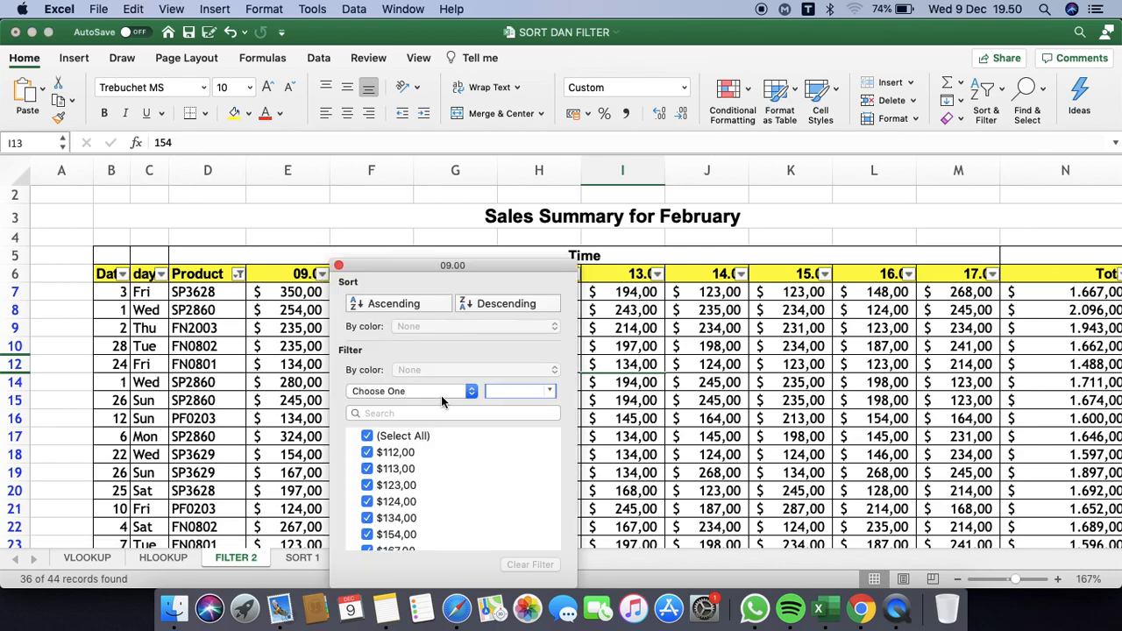
drag(484, 269, 496, 187)
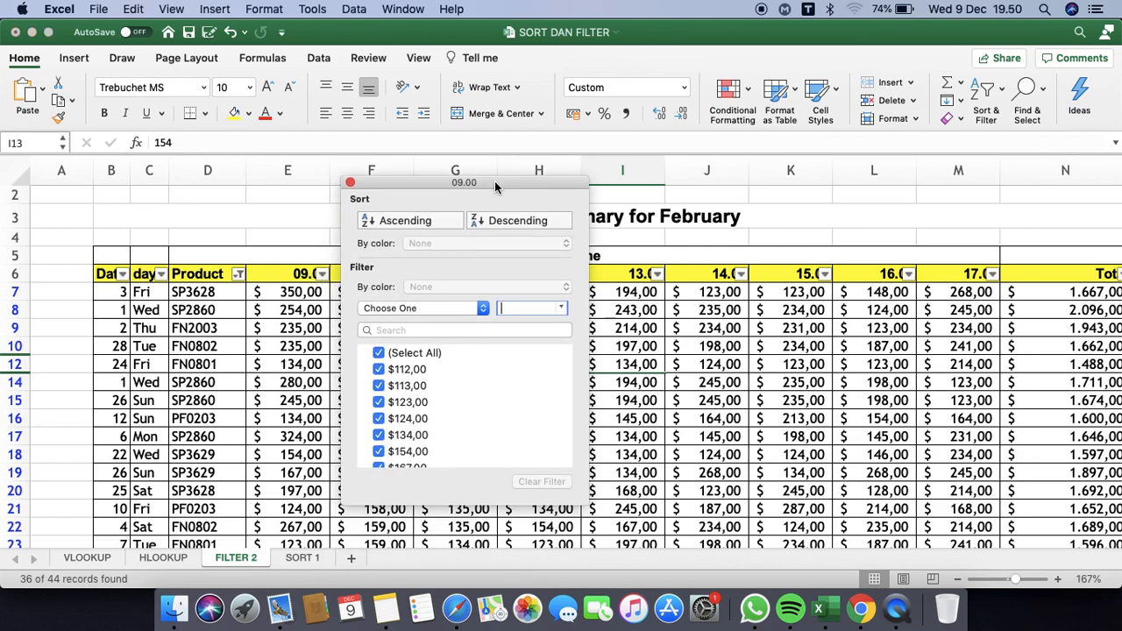
click(481, 312)
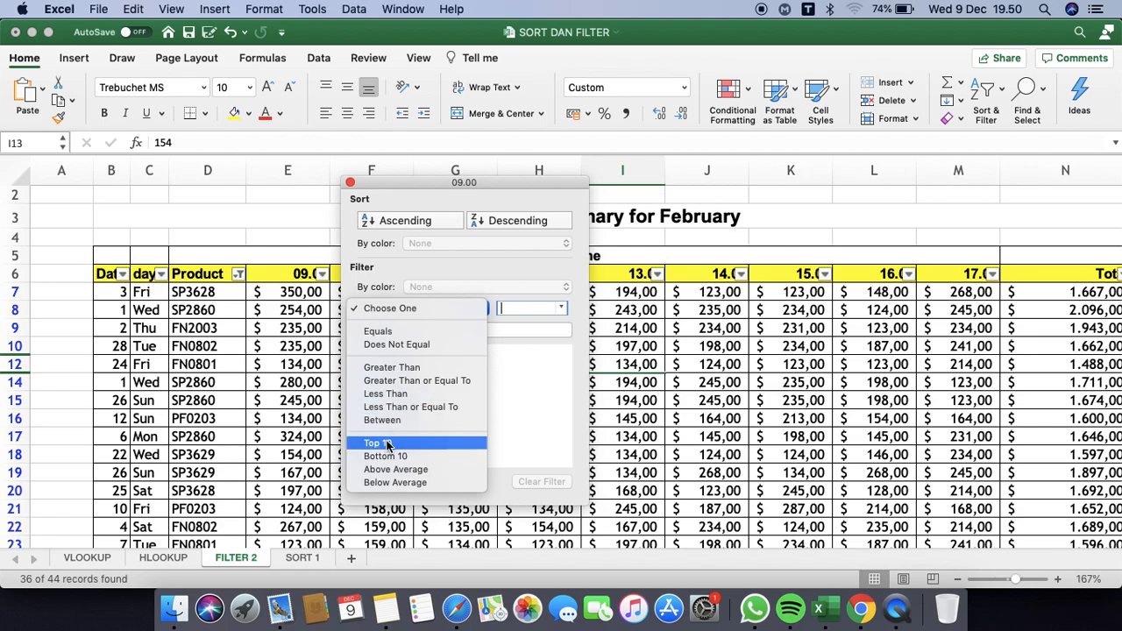
click(503, 187)
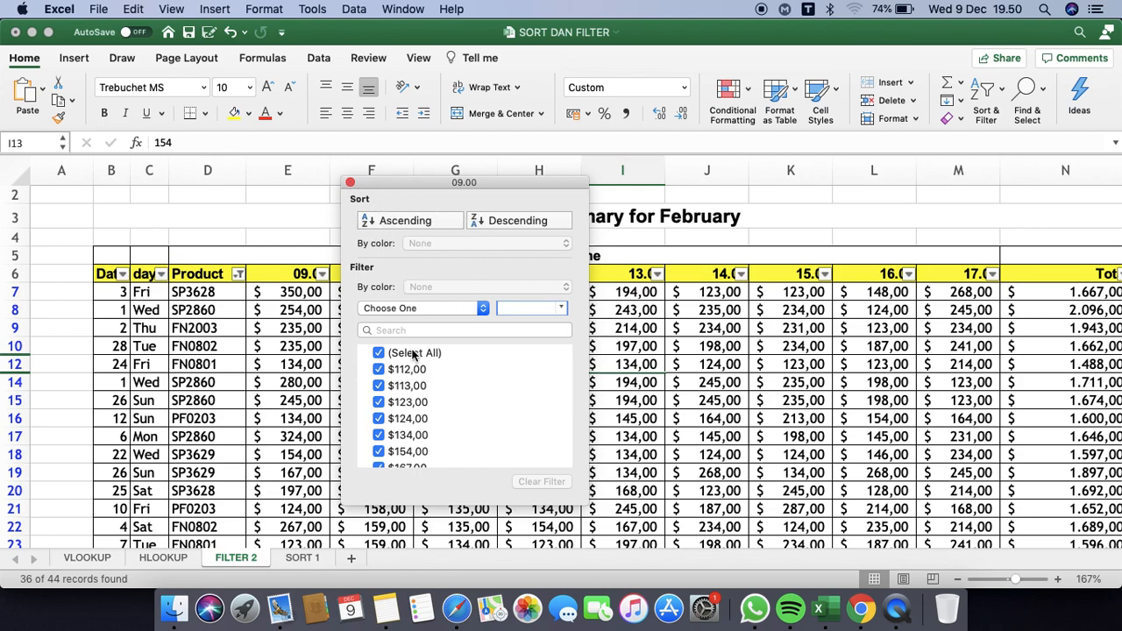
click(350, 184)
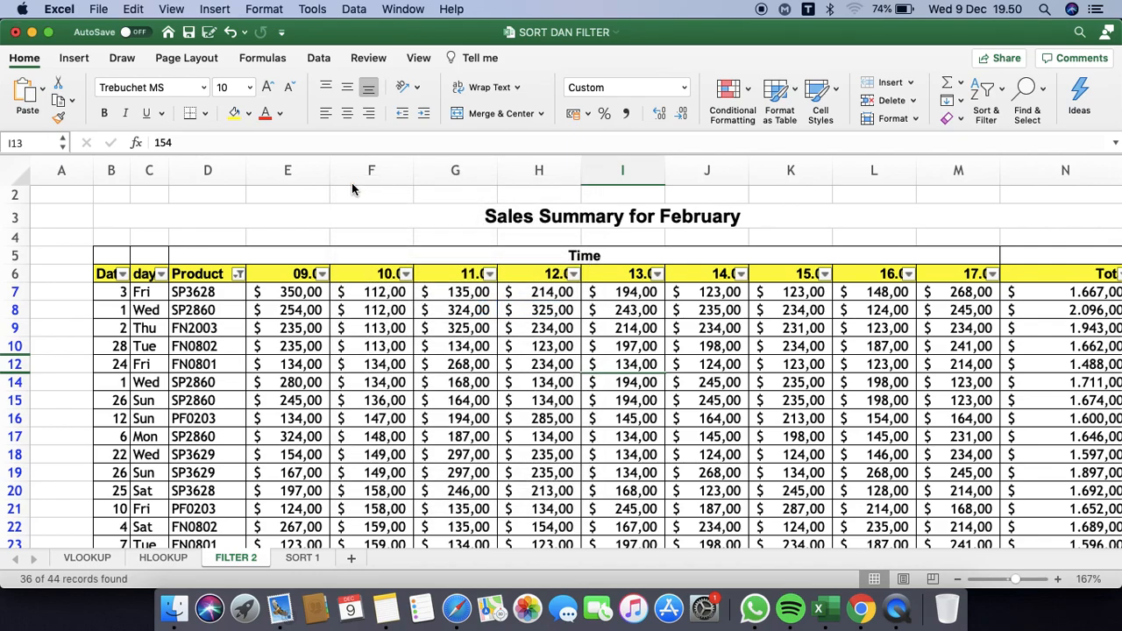